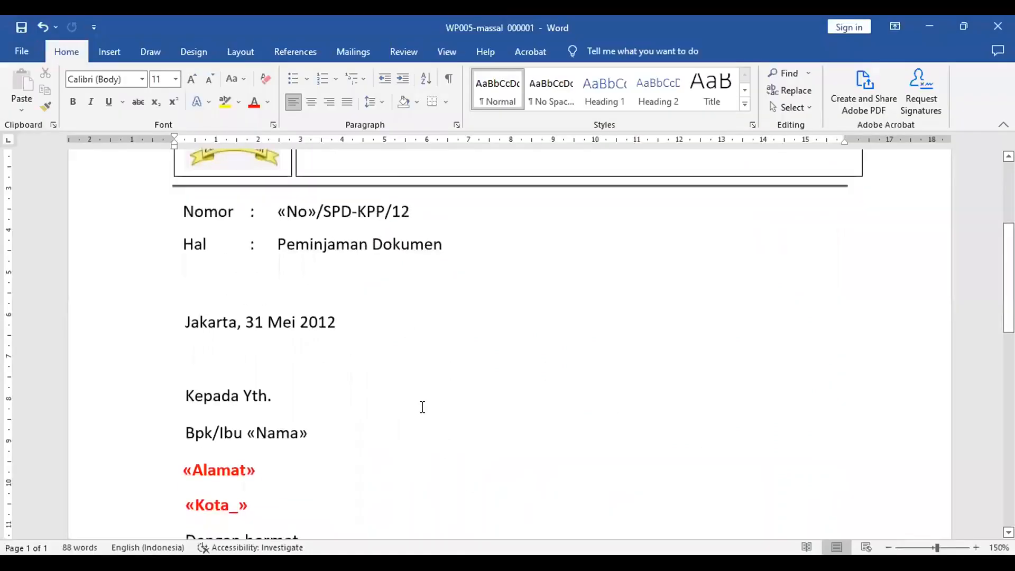
Step: Set the font colour of the entire letter, including the red Alamat and Kota_ merge fields, to Automatic
{"action": "scroll", "coordinate": [418, 406], "scroll_direction": "down", "scroll_amount": 1}
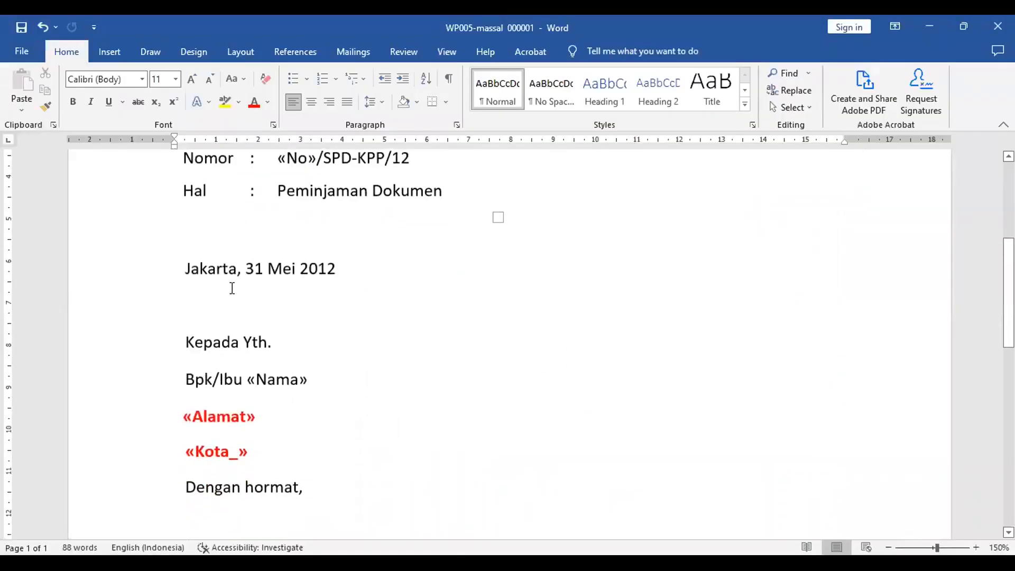
{"action": "scroll", "coordinate": [284, 369], "scroll_direction": "down", "scroll_amount": 8}
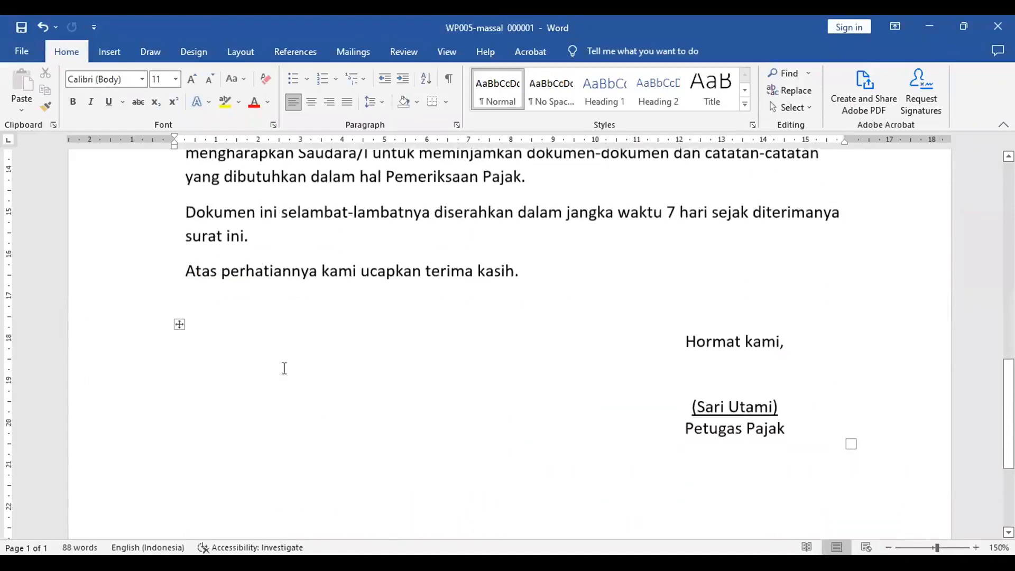
{"action": "scroll", "coordinate": [761, 391], "scroll_direction": "down", "scroll_amount": 3}
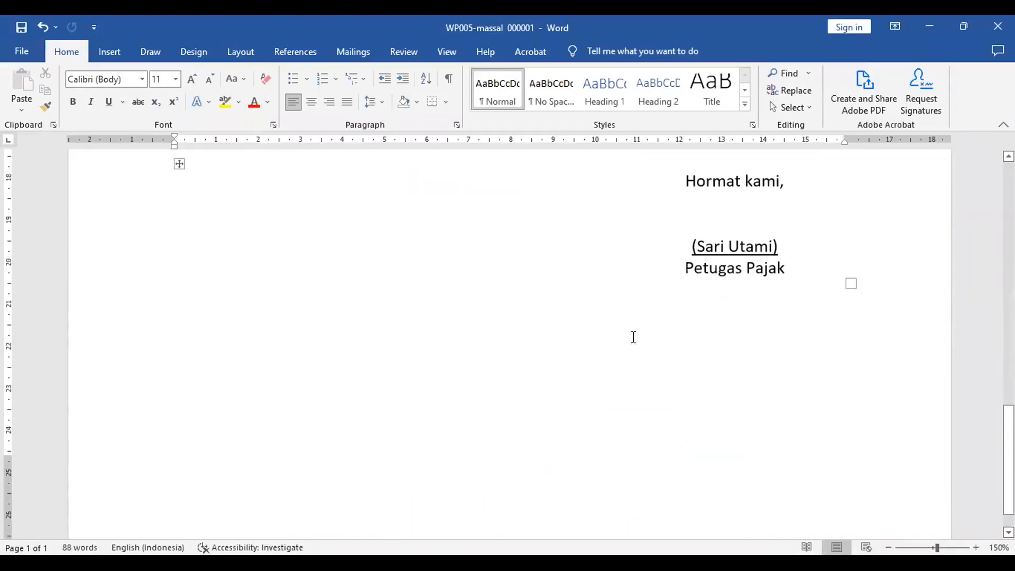
{"action": "scroll", "coordinate": [582, 315], "scroll_direction": "down", "scroll_amount": 1}
{"action": "scroll", "coordinate": [509, 264], "scroll_direction": "up", "scroll_amount": 1}
{"action": "scroll", "coordinate": [509, 239], "scroll_direction": "up", "scroll_amount": 3}
{"action": "key", "text": "ctrl+a"}
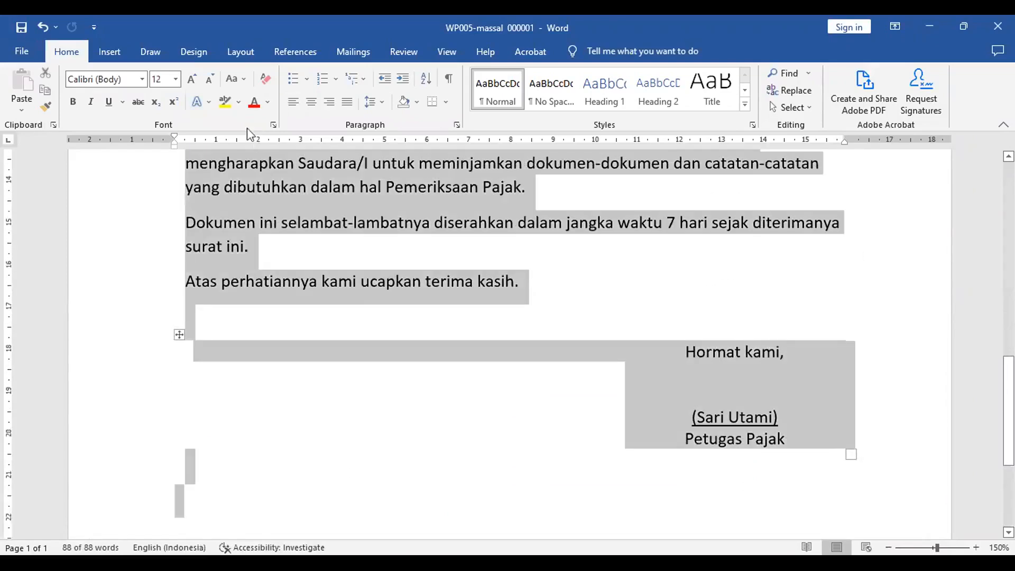
{"action": "left_click", "coordinate": [268, 103]}
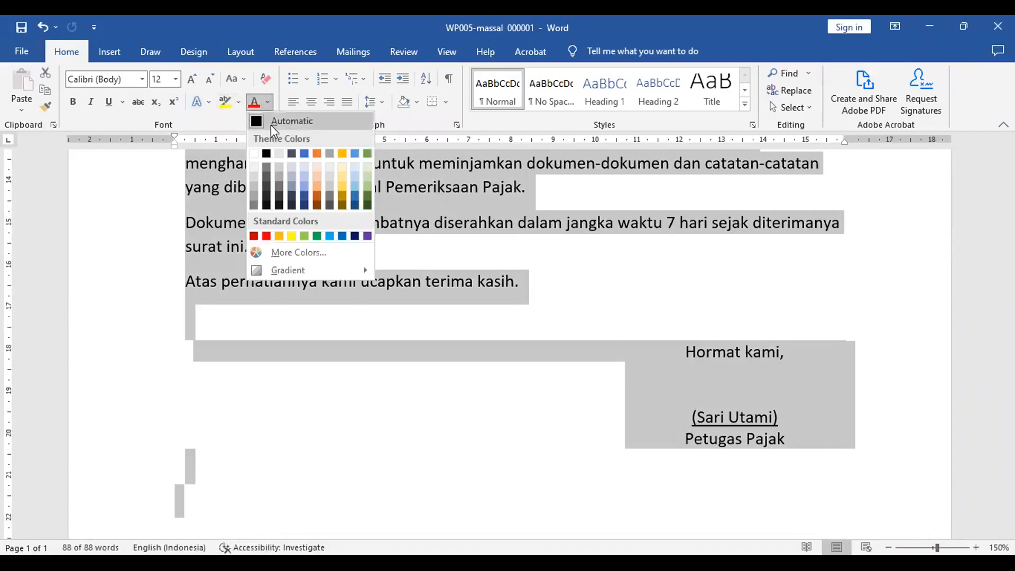
{"action": "left_click", "coordinate": [271, 125]}
{"action": "left_click", "coordinate": [403, 262]}
Step: Compare the letter's logo and office heading box with the scanned letterhead in WP 005 MASSAL.pdf, switching between Word and the PDF viewer
{"action": "scroll", "coordinate": [405, 263], "scroll_direction": "up", "scroll_amount": 1}
{"action": "scroll", "coordinate": [405, 263], "scroll_direction": "up", "scroll_amount": 6}
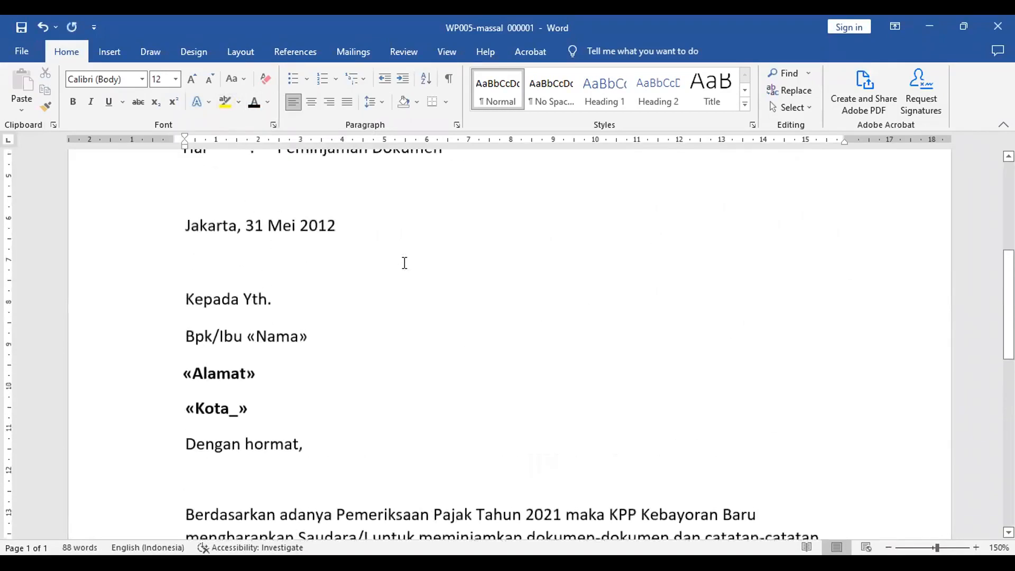
{"action": "scroll", "coordinate": [405, 262], "scroll_direction": "up", "scroll_amount": 3}
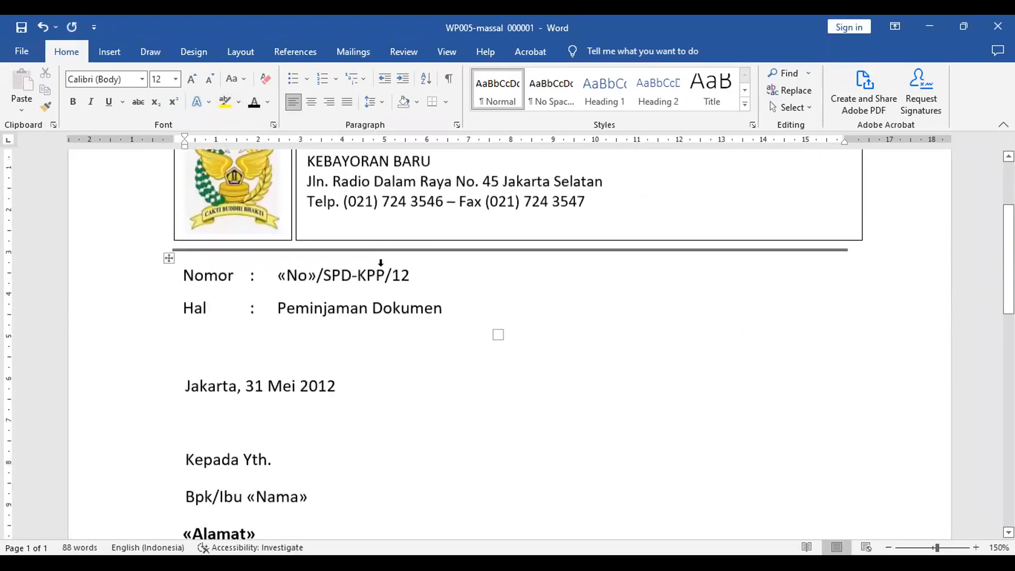
{"action": "scroll", "coordinate": [302, 293], "scroll_direction": "up", "scroll_amount": 3}
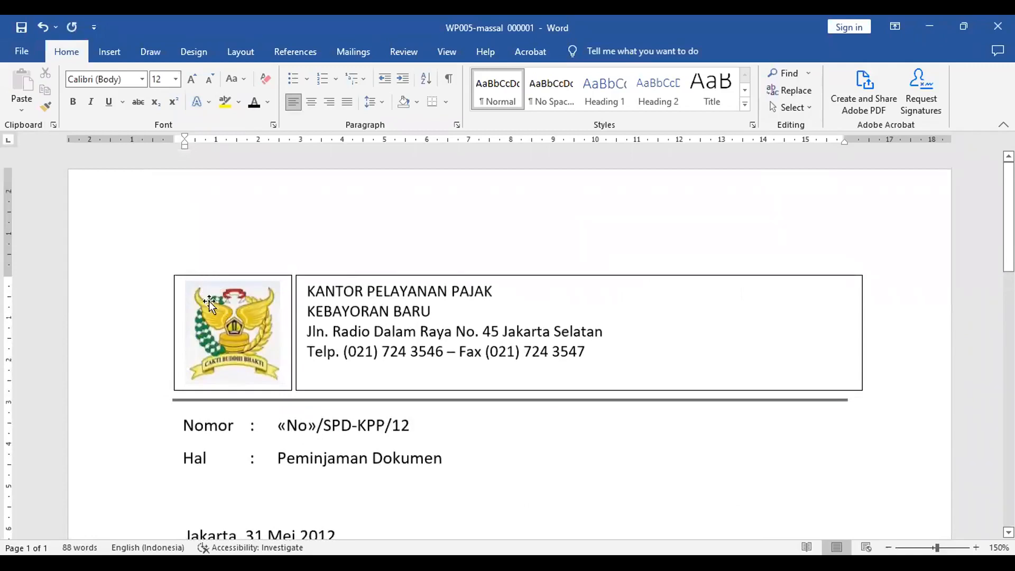
{"action": "left_click", "coordinate": [241, 323]}
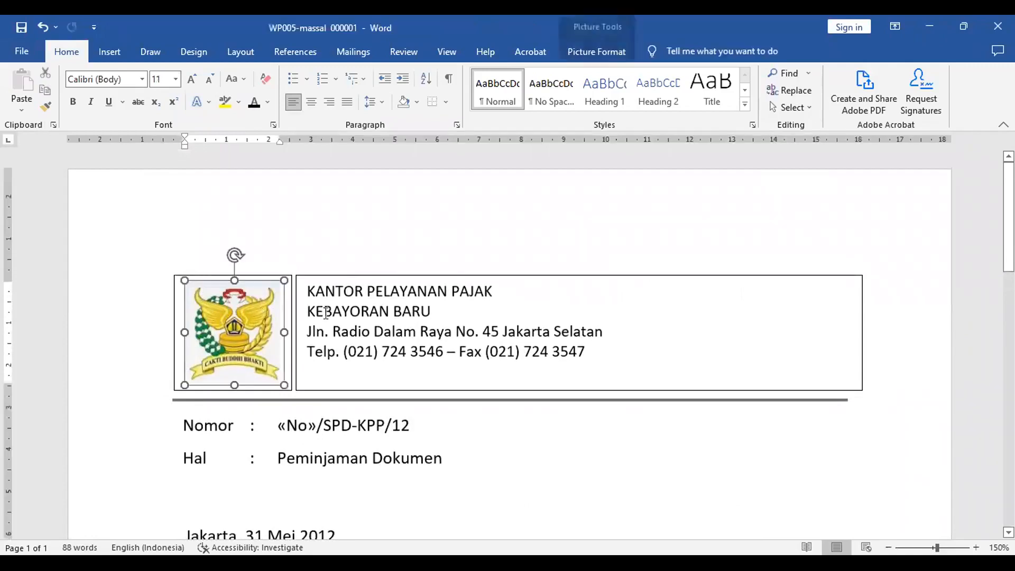
{"action": "left_click", "coordinate": [417, 291]}
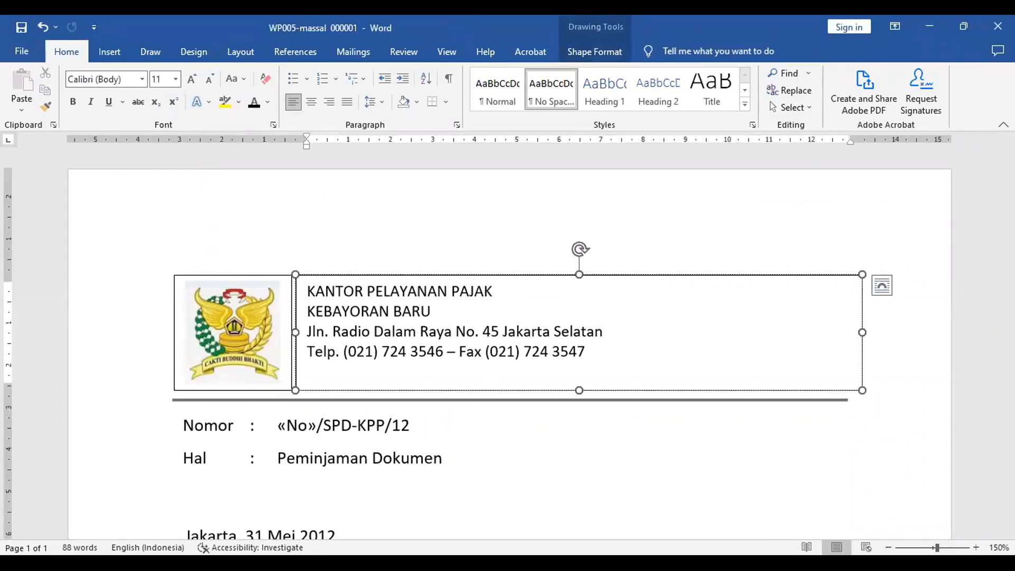
{"action": "key", "text": "alt+Tab"}
{"action": "scroll", "coordinate": [450, 300], "scroll_direction": "up", "scroll_amount": 2}
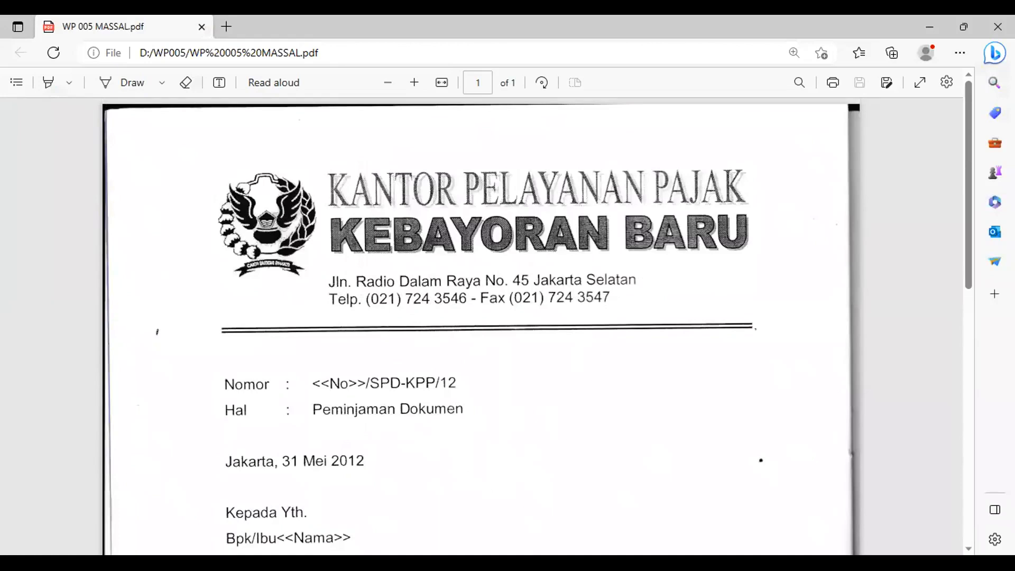
{"action": "key", "text": "alt+Tab"}
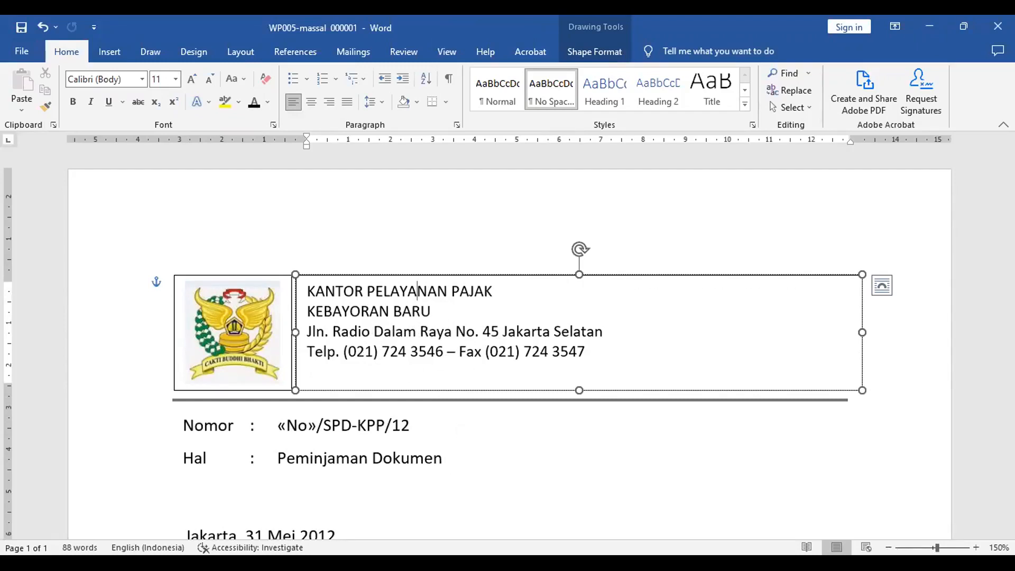
{"action": "key", "text": "alt+Tab"}
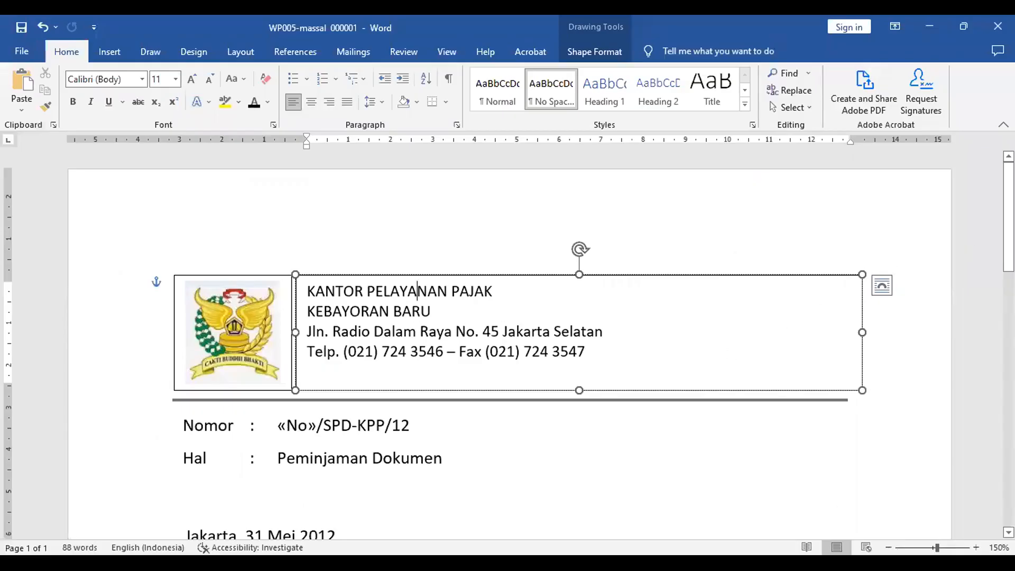
Step: Try to paste the copied scanned letterhead image, move it under the Hal line and widen it, and undo the placement
{"action": "scroll", "coordinate": [123, 154], "scroll_direction": "down", "scroll_amount": 4}
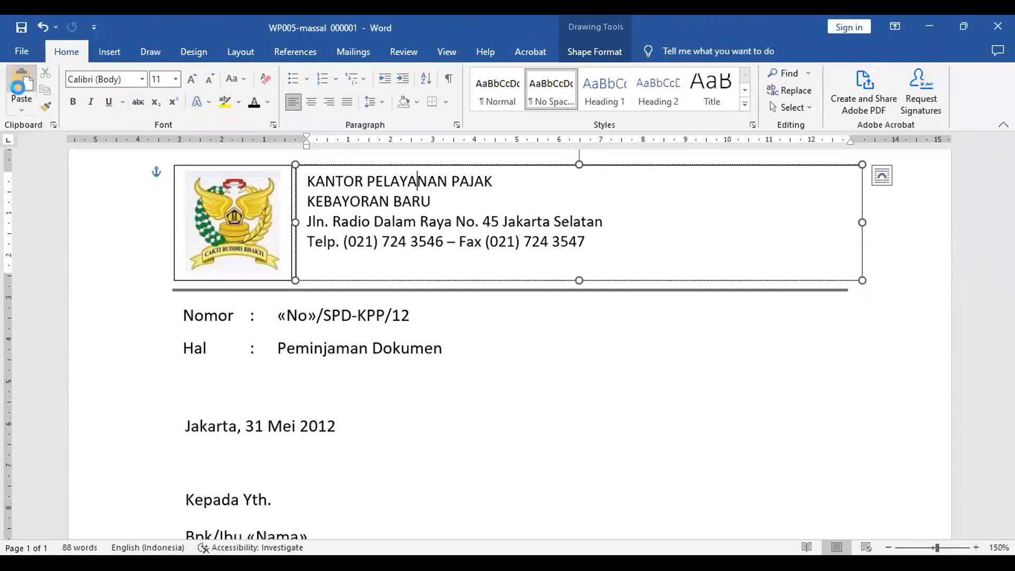
{"action": "key", "text": "ctrl+v"}
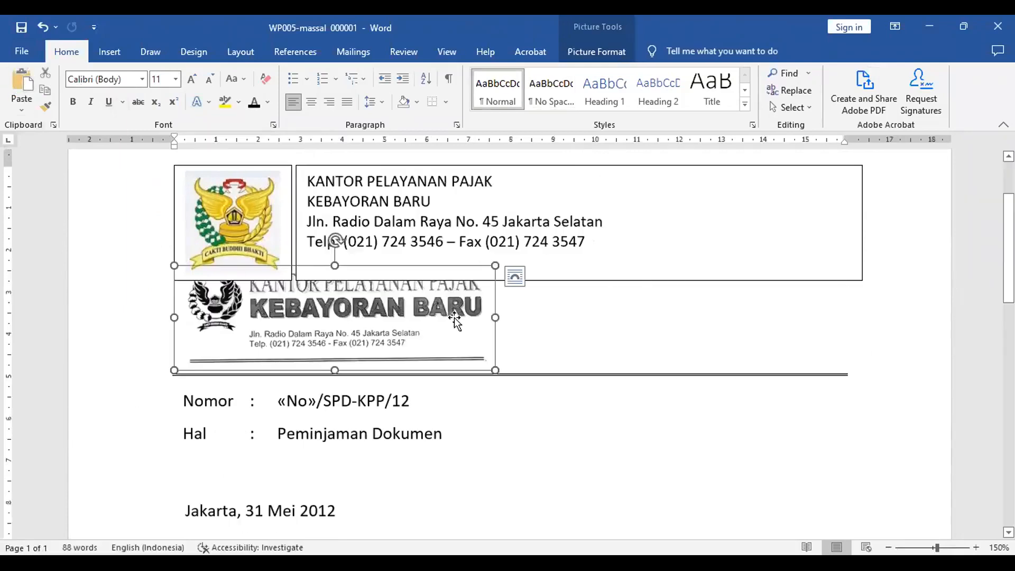
{"action": "left_click_drag", "start_coordinate": [454, 320], "coordinate": [494, 416]}
{"action": "left_click", "coordinate": [465, 474]}
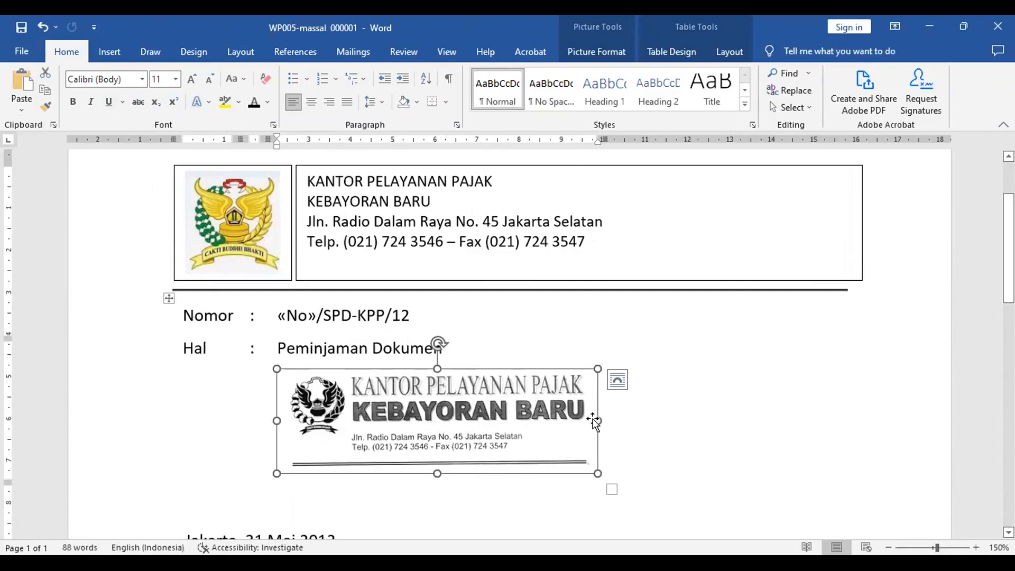
{"action": "left_click_drag", "start_coordinate": [594, 421], "coordinate": [872, 408]}
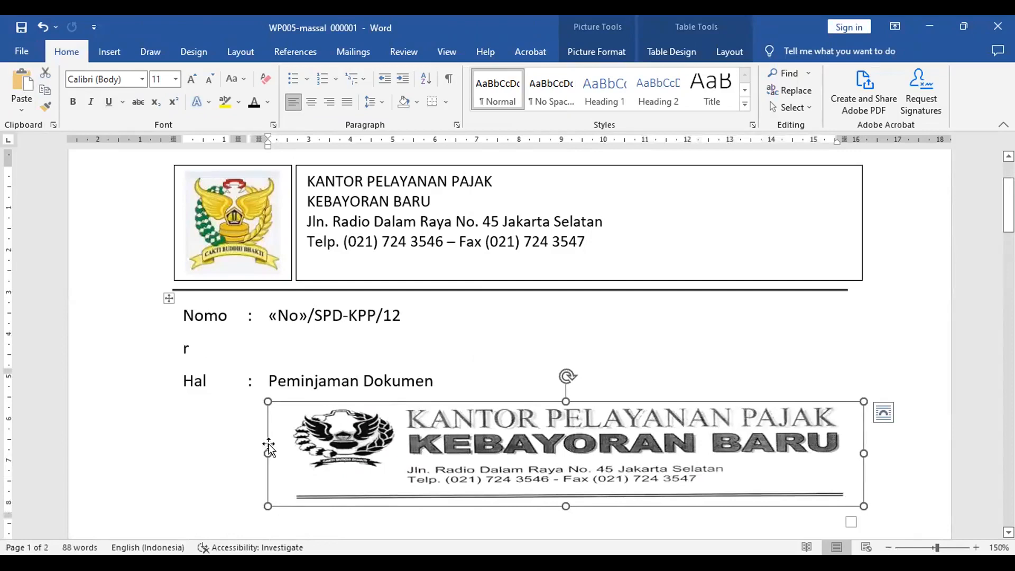
{"action": "left_click_drag", "start_coordinate": [268, 453], "coordinate": [181, 452]}
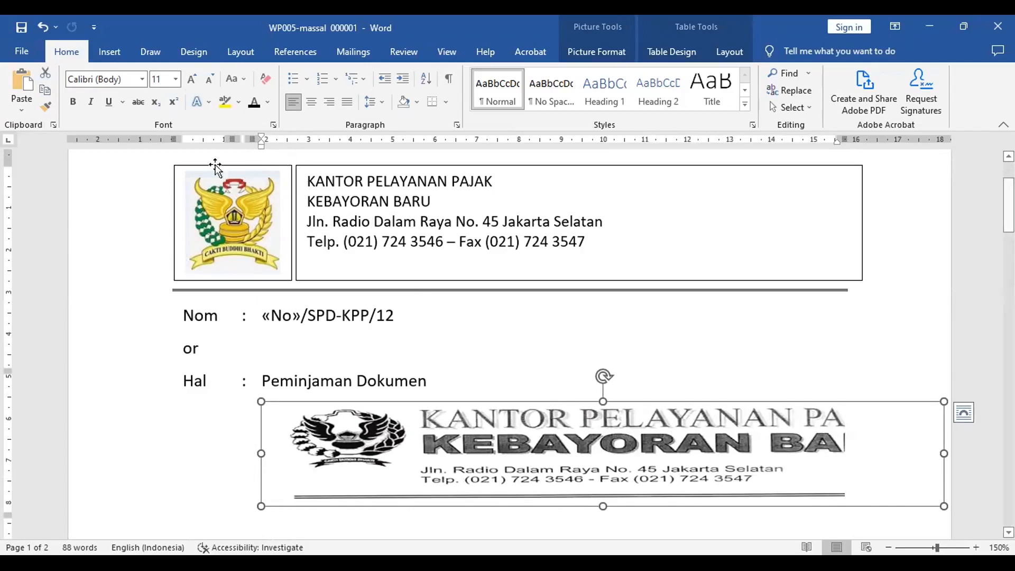
{"action": "left_click", "coordinate": [42, 28]}
{"action": "left_click", "coordinate": [42, 27]}
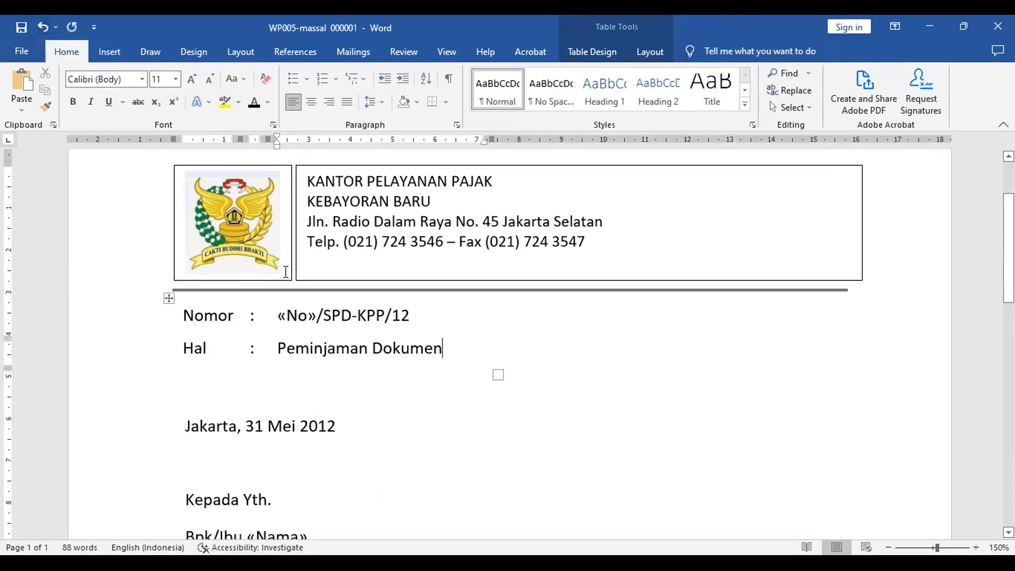
Step: Add two blank lines between the Hal line and the date, and paste the copied scanned letterhead image there
{"action": "left_click", "coordinate": [219, 394]}
{"action": "key", "text": "Return"}
{"action": "key", "text": "Return"}
{"action": "left_click", "coordinate": [194, 382]}
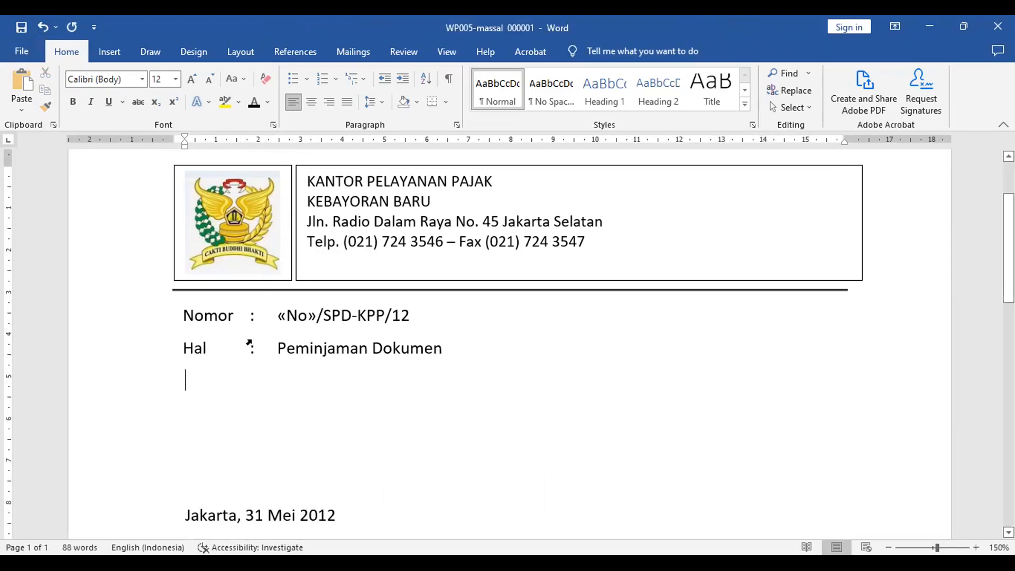
{"action": "left_click", "coordinate": [331, 315]}
{"action": "left_click", "coordinate": [198, 397]}
{"action": "left_click", "coordinate": [21, 84]}
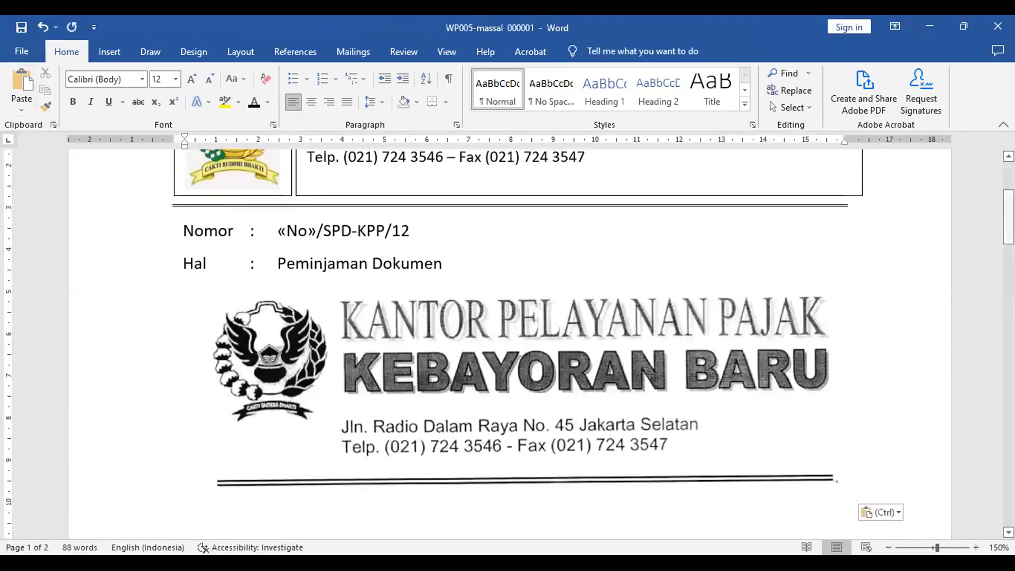
Step: Shift the page's left margin slightly outward and remove the pasted letterhead image's left indent so that it aligns with the margin
{"action": "scroll", "coordinate": [518, 357], "scroll_direction": "up", "scroll_amount": 2}
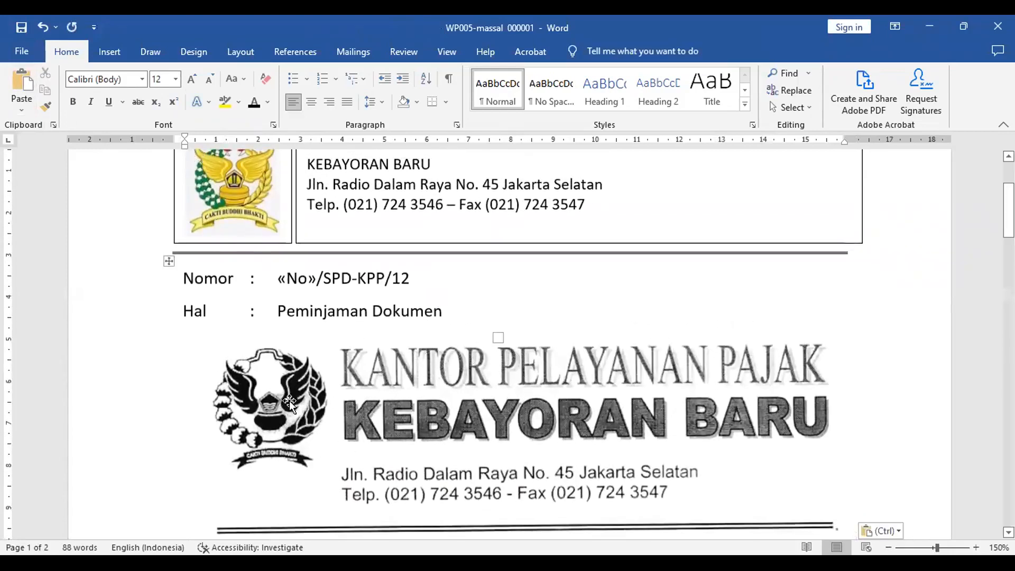
{"action": "key", "text": "shift+Left"}
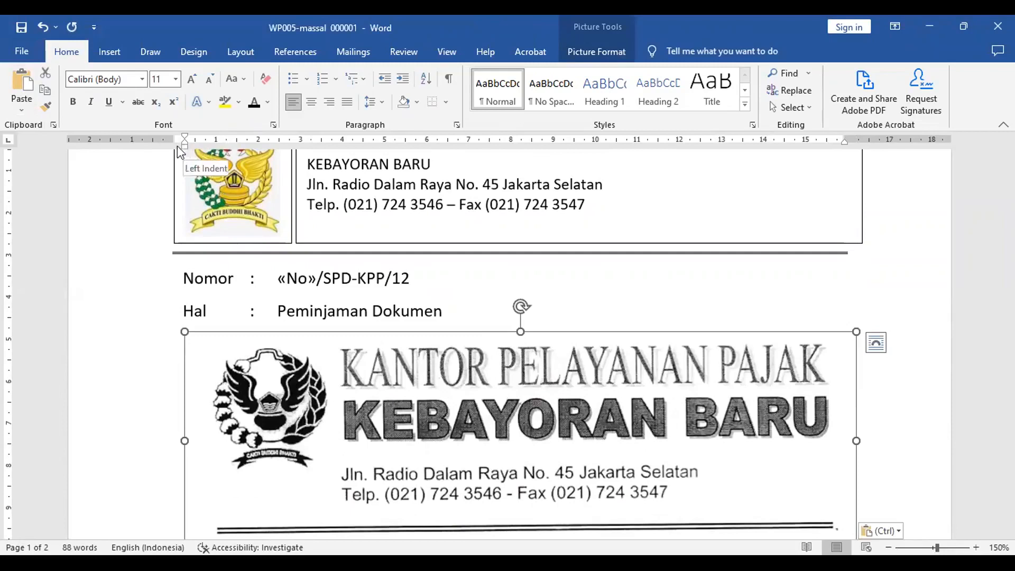
{"action": "left_click_drag", "start_coordinate": [179, 149], "coordinate": [175, 149]}
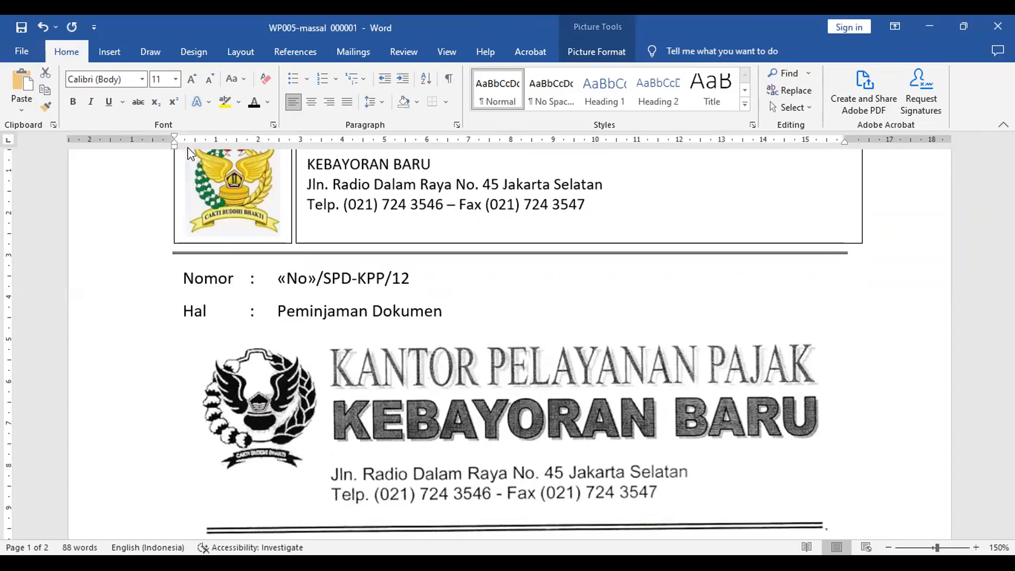
{"action": "key", "text": "ctrl+z"}
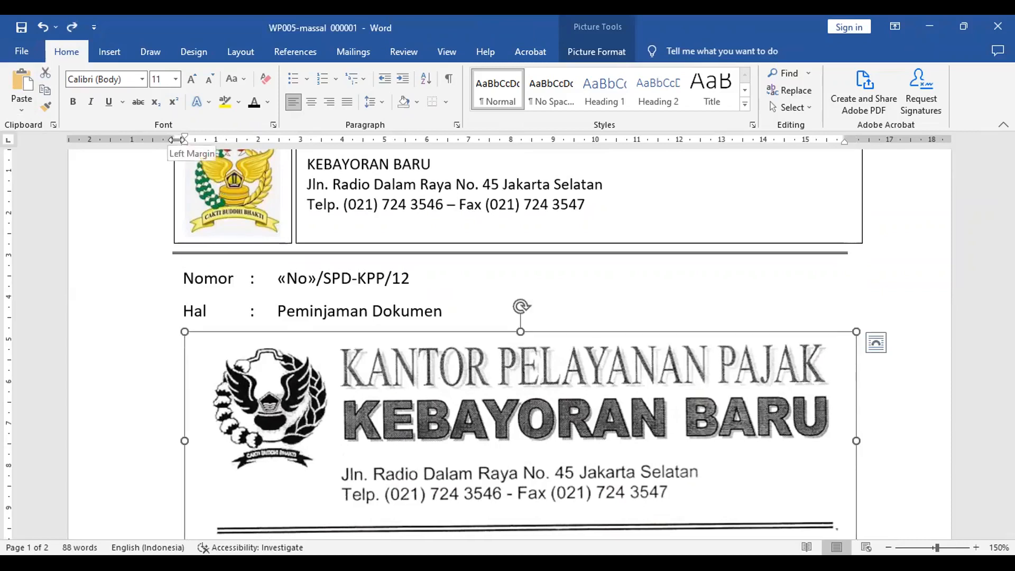
{"action": "left_click_drag", "start_coordinate": [175, 139], "coordinate": [167, 146]}
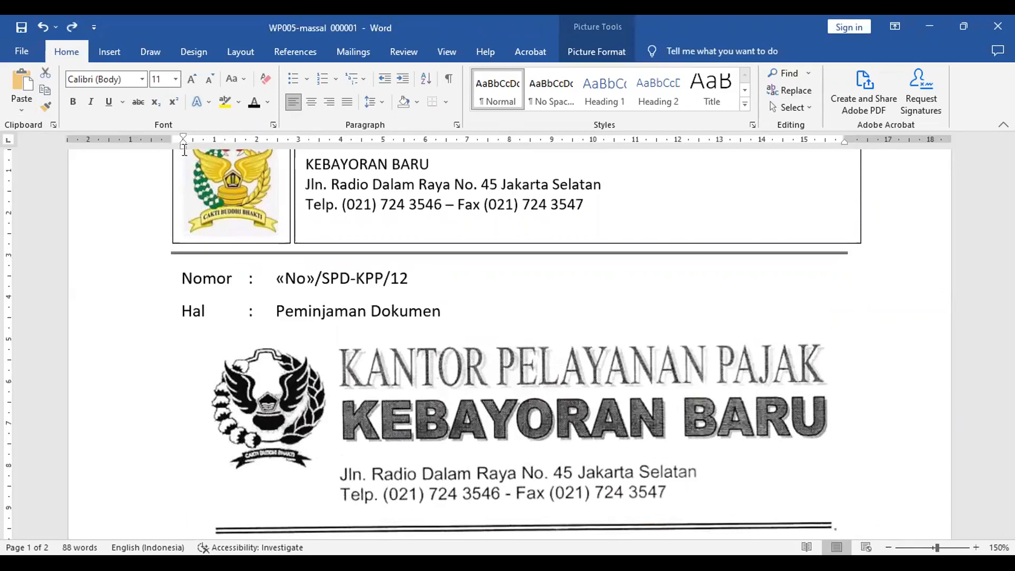
{"action": "left_click", "coordinate": [247, 421]}
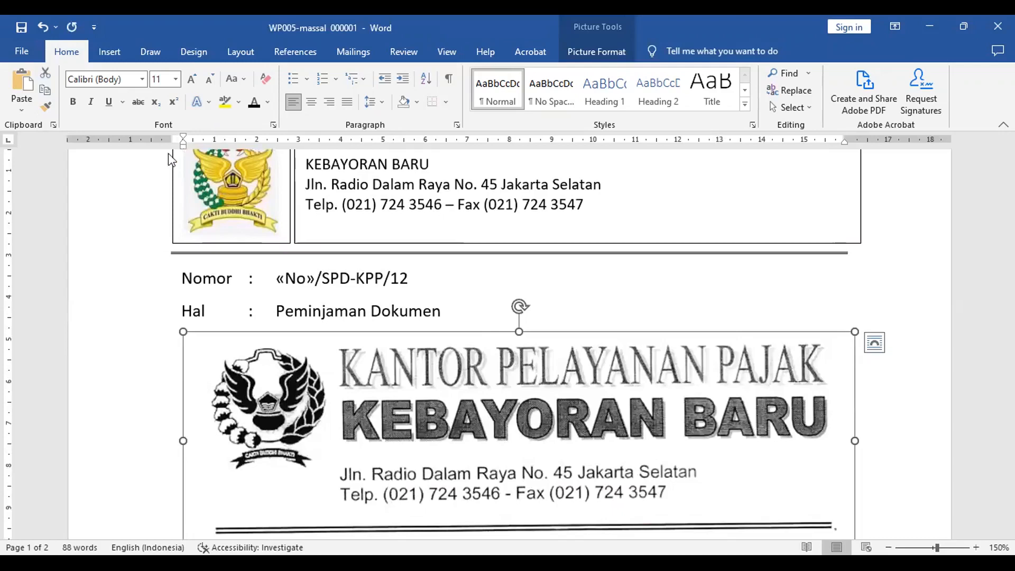
{"action": "left_click_drag", "start_coordinate": [183, 147], "coordinate": [168, 153]}
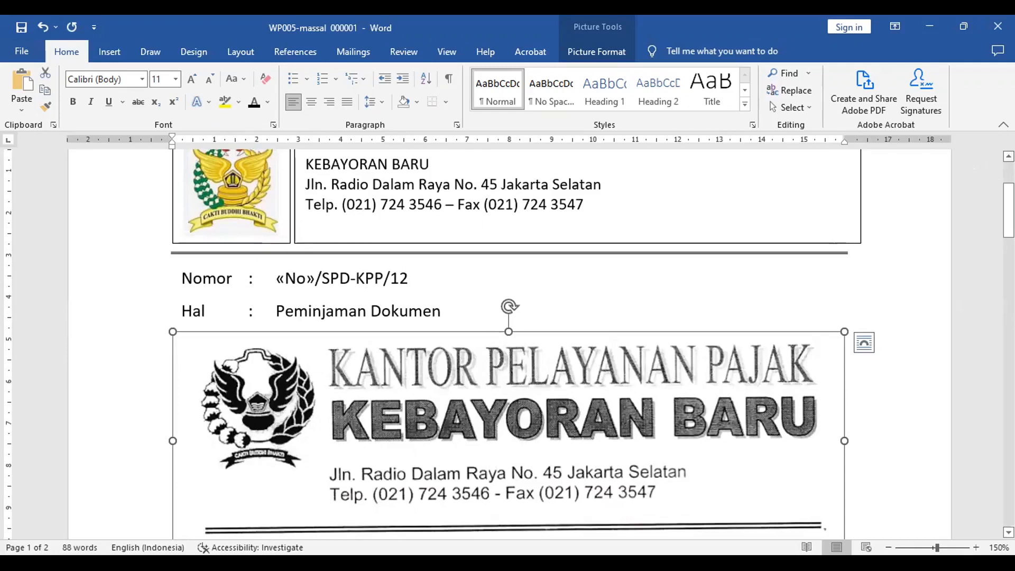
Step: Increase the font size of the address and telephone lines in the heading text box to 14
{"action": "scroll", "coordinate": [385, 255], "scroll_direction": "up", "scroll_amount": 2}
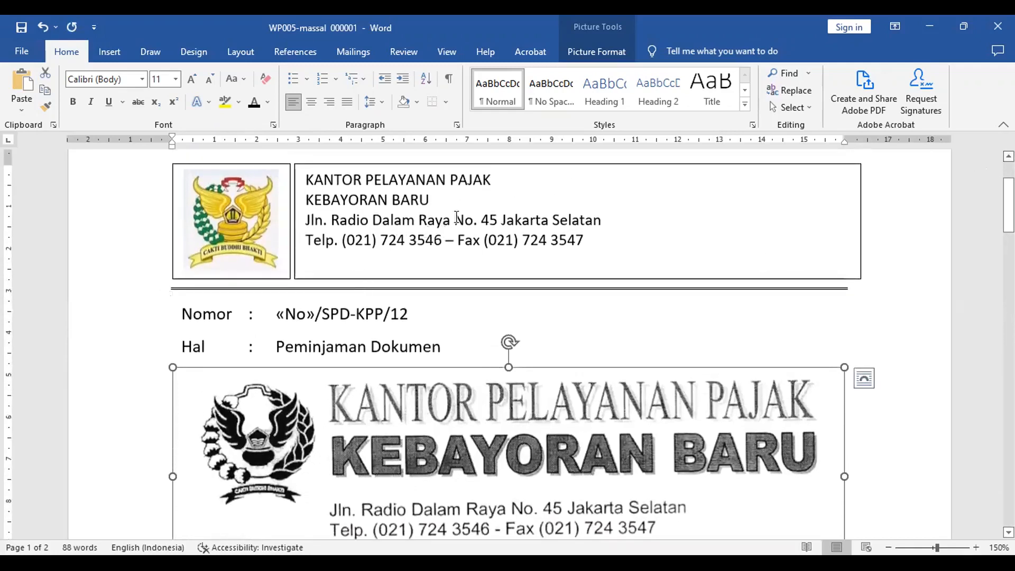
{"action": "left_click", "coordinate": [235, 237]}
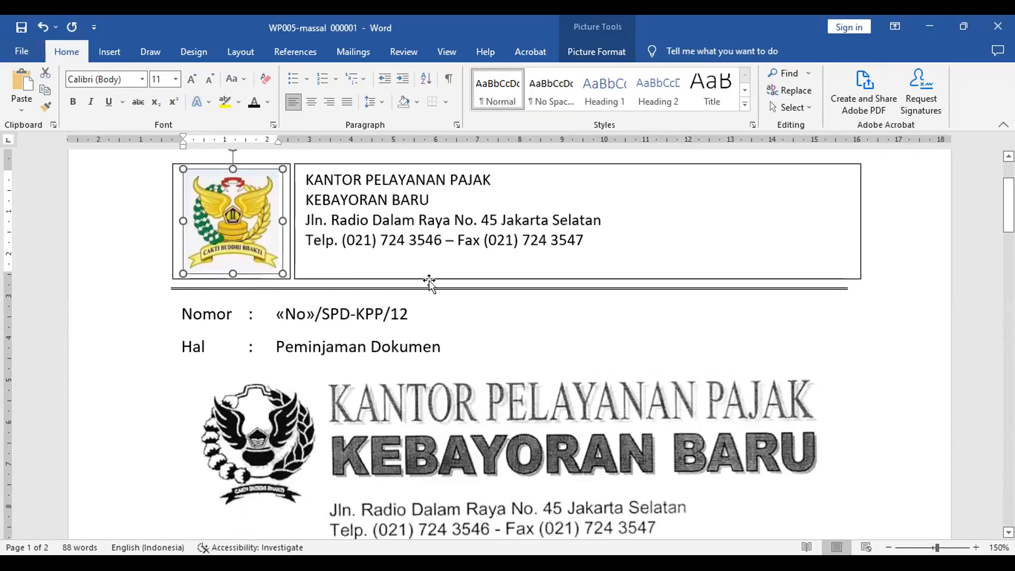
{"action": "left_click", "coordinate": [489, 238]}
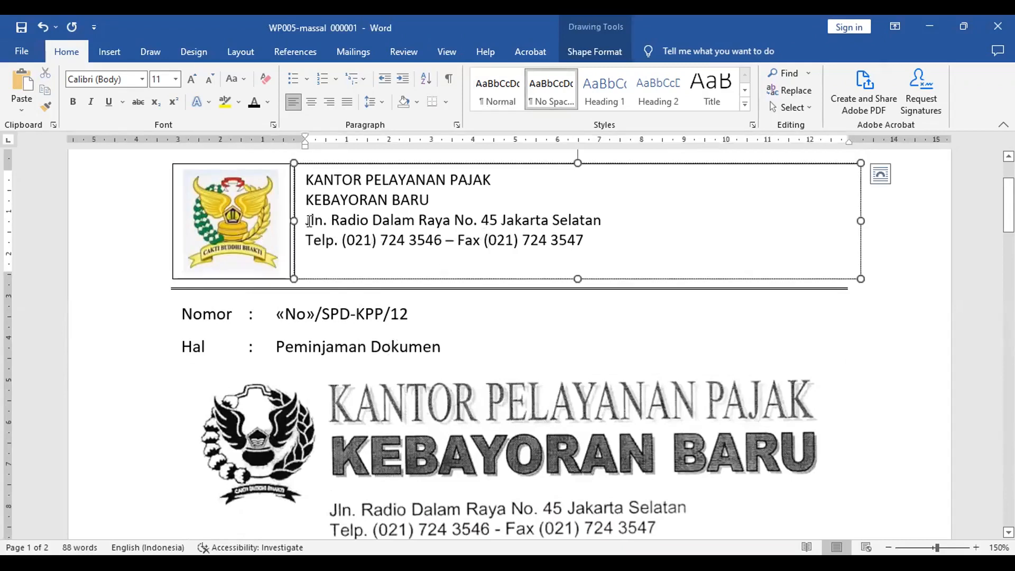
{"action": "left_click_drag", "start_coordinate": [309, 220], "coordinate": [596, 228]}
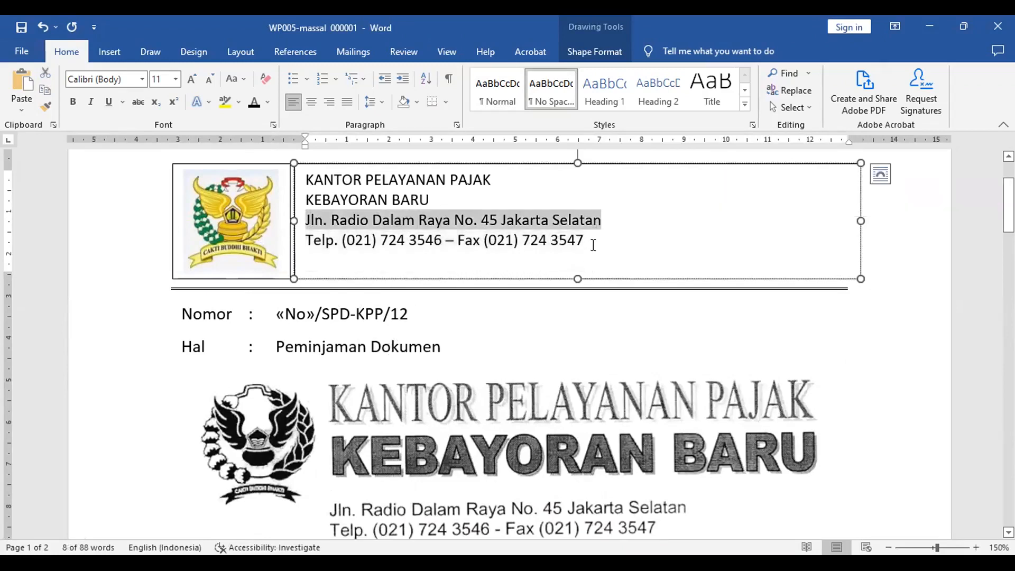
{"action": "left_click", "coordinate": [593, 244], "text": "shift"}
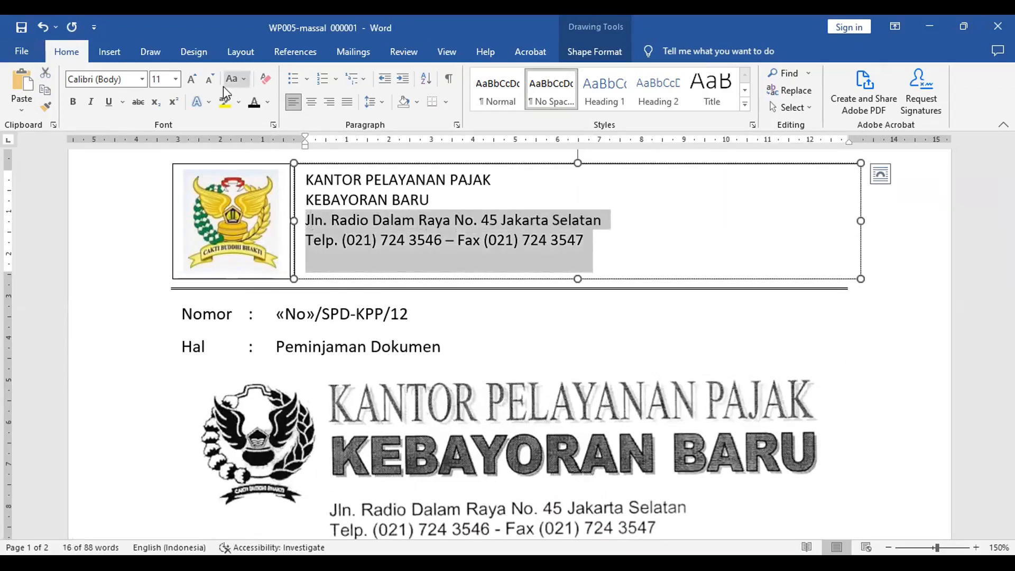
{"action": "left_click", "coordinate": [192, 79]}
{"action": "left_click", "coordinate": [192, 79]}
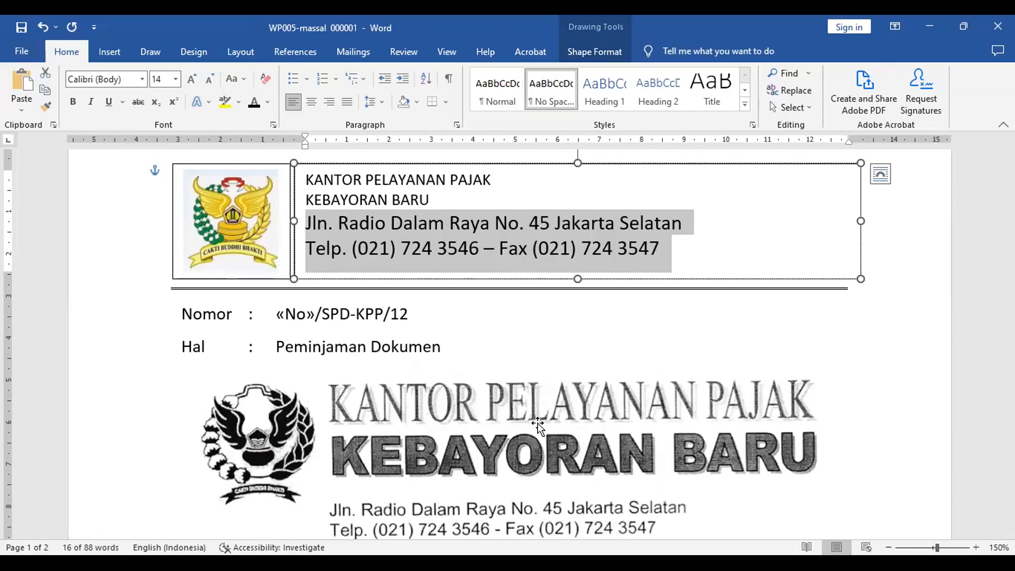
{"action": "left_click", "coordinate": [426, 195]}
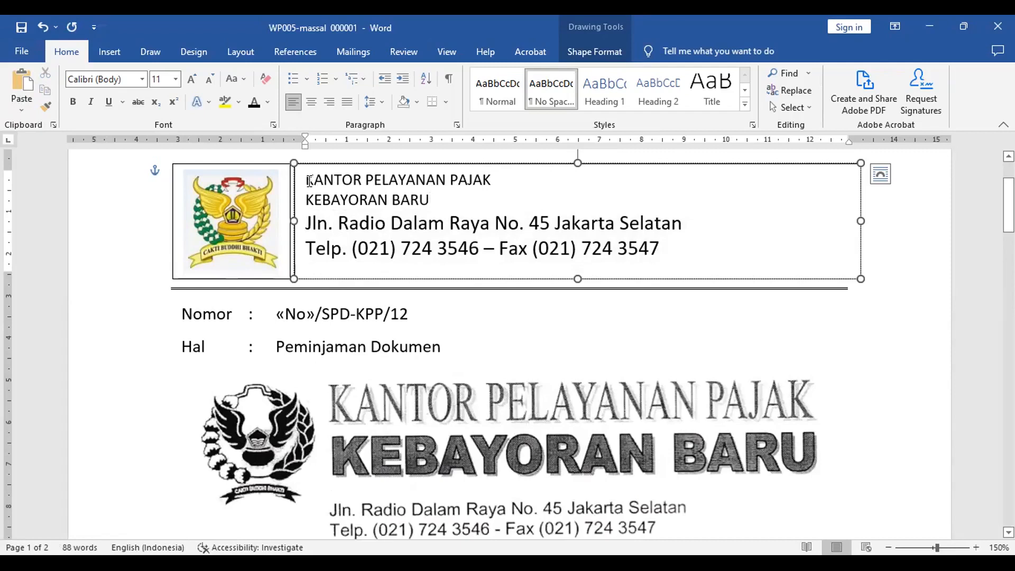
Step: Insert the heading line KANTOR PELAYANAN PAJAK as WordArt in the style Fill: Gray, Accent color 3; Sharp Bevel
{"action": "left_click_drag", "start_coordinate": [308, 181], "coordinate": [483, 170]}
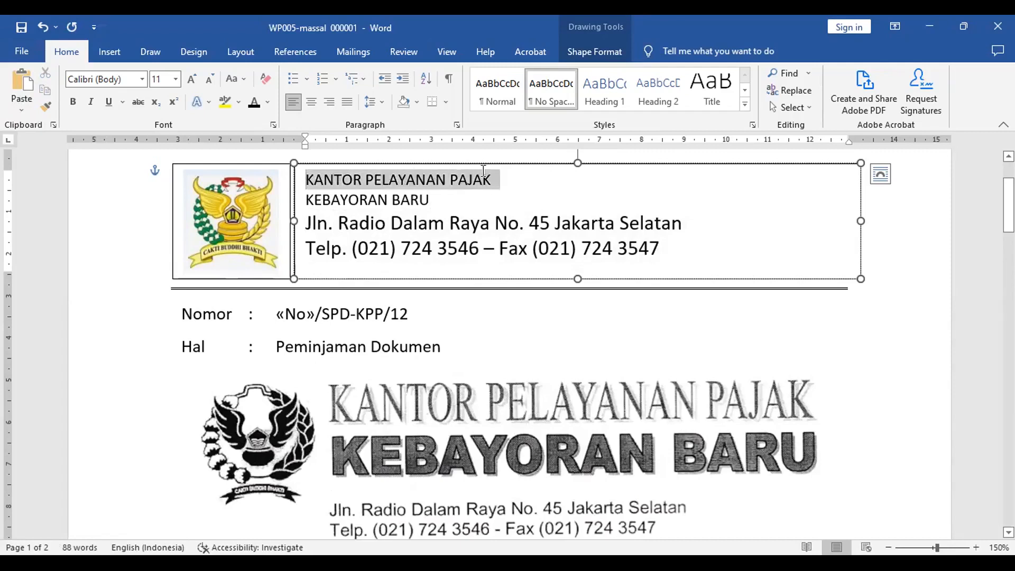
{"action": "left_click", "coordinate": [110, 53]}
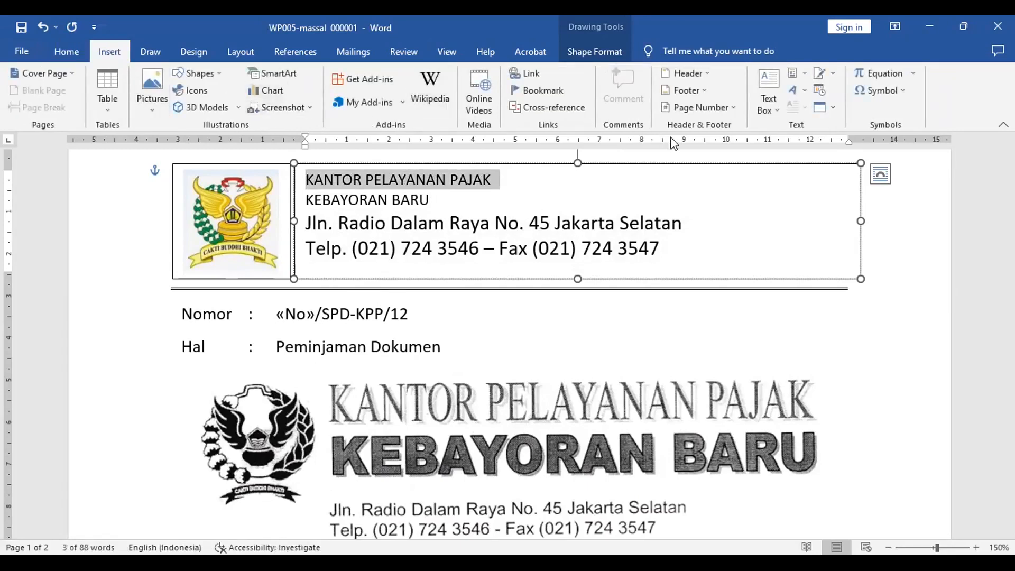
{"action": "left_click", "coordinate": [798, 92]}
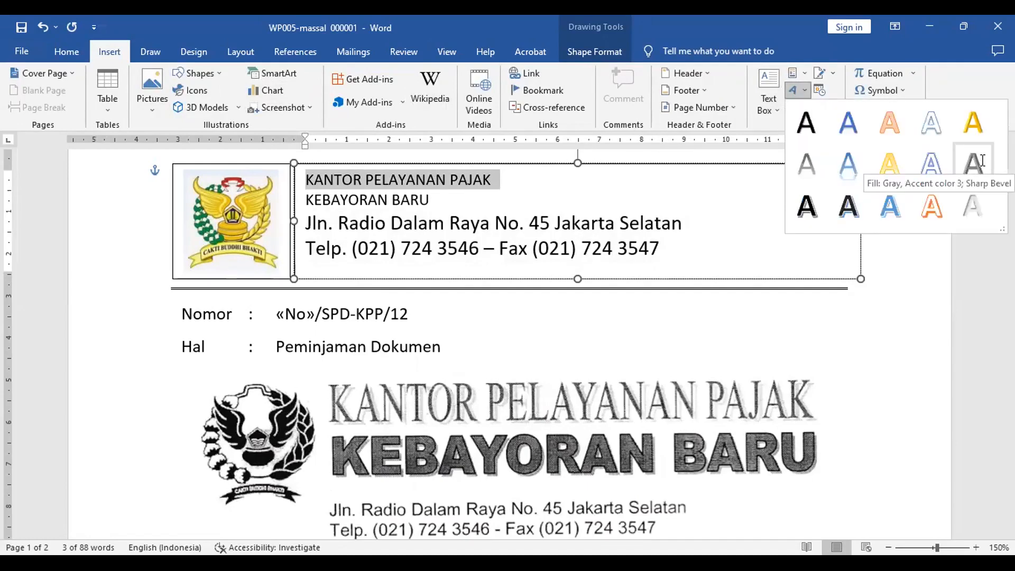
{"action": "left_click", "coordinate": [973, 162]}
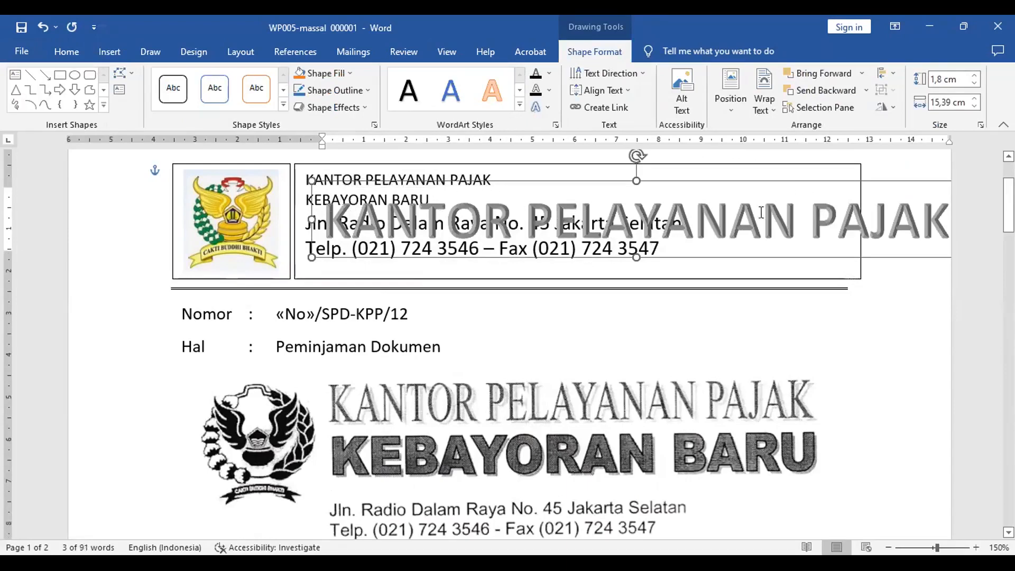
Step: Move the KANTOR PELAYANAN PAJAK WordArt to just above the scanned letterhead image and widen its box to about 15.86 cm
{"action": "left_click_drag", "start_coordinate": [513, 182], "coordinate": [492, 161]}
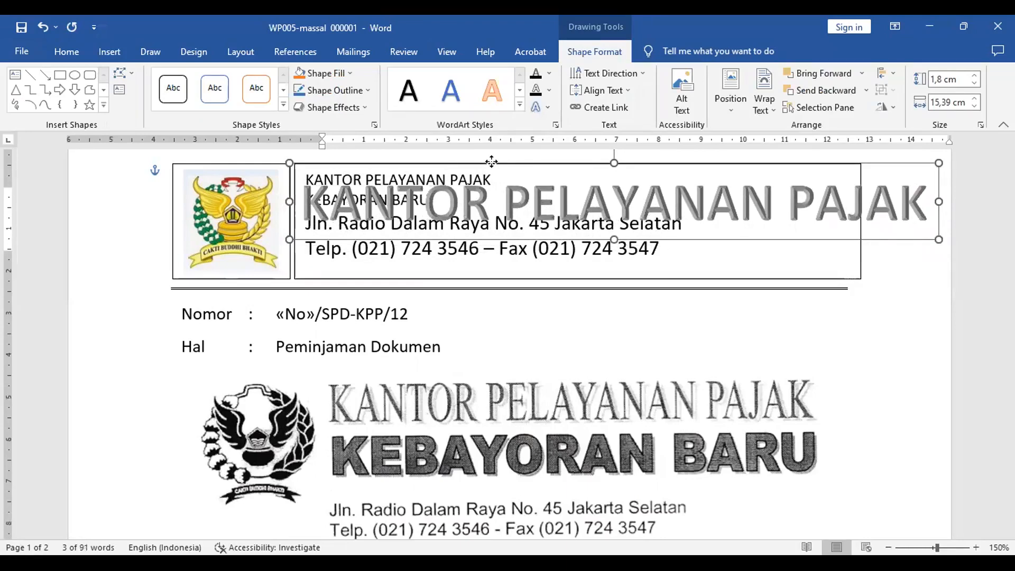
{"action": "left_click_drag", "start_coordinate": [492, 161], "coordinate": [510, 302]}
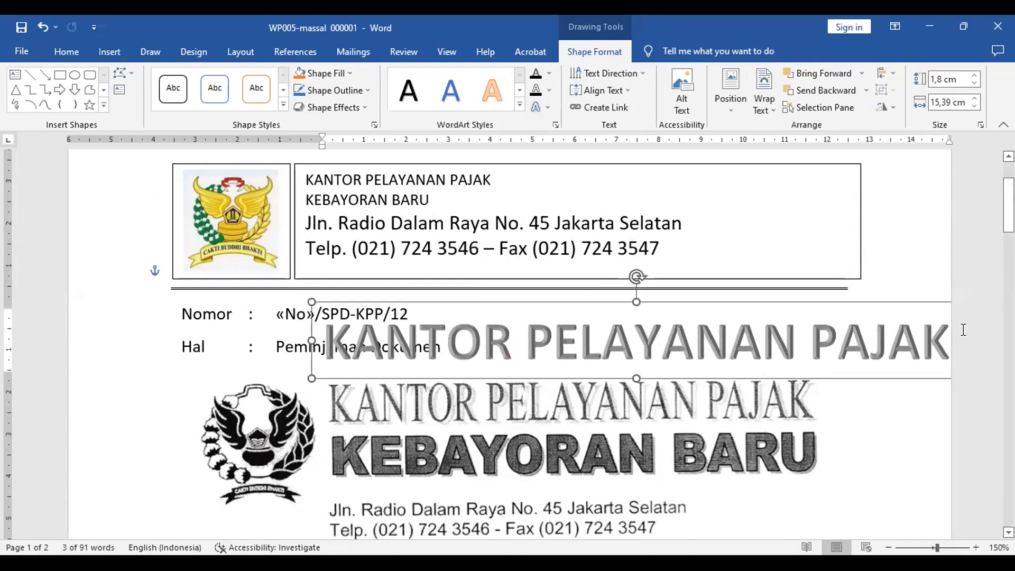
{"action": "left_click_drag", "start_coordinate": [800, 306], "coordinate": [748, 313]}
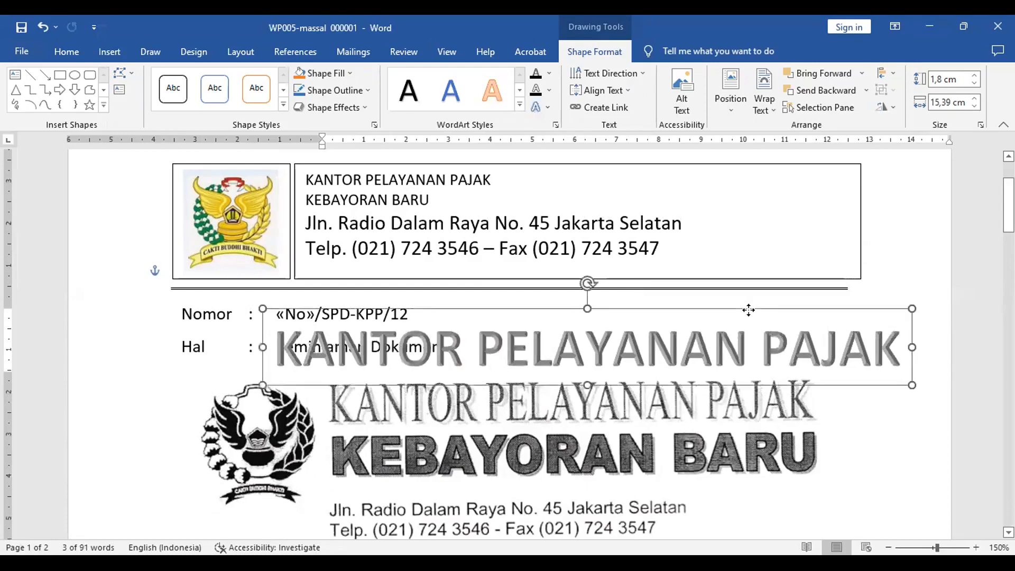
{"action": "left_click_drag", "start_coordinate": [907, 344], "coordinate": [927, 313]}
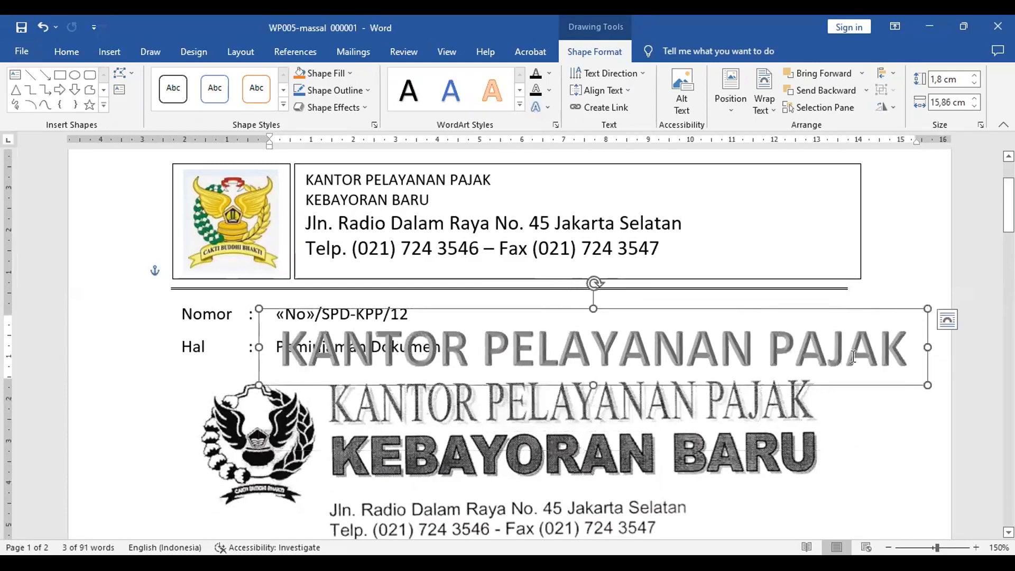
Step: Reduce the KANTOR PELAYANAN PAJAK WordArt text to font size 28 and align it with the scanned heading beneath it
{"action": "triple_click", "coordinate": [882, 357]}
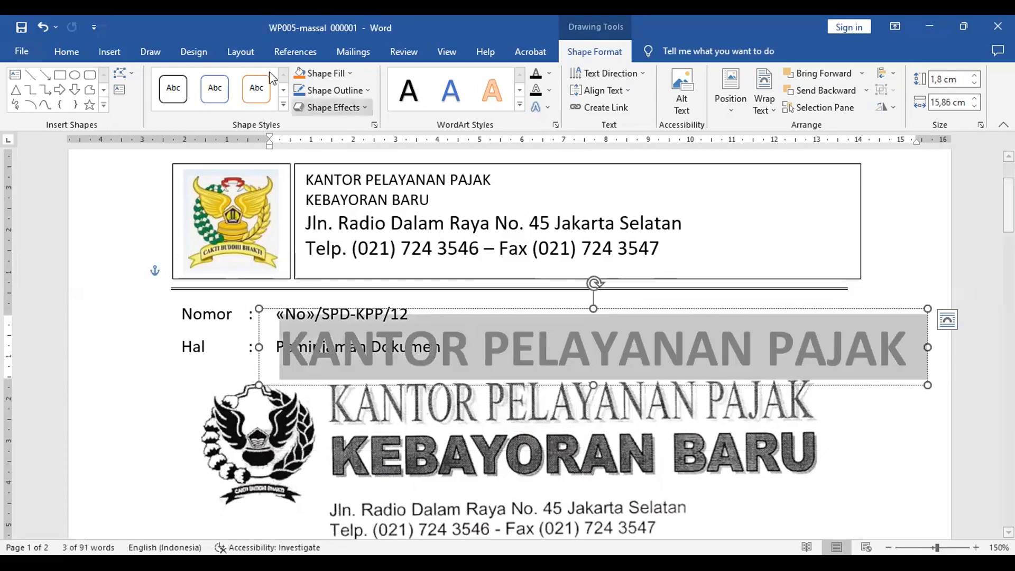
{"action": "left_click", "coordinate": [66, 53]}
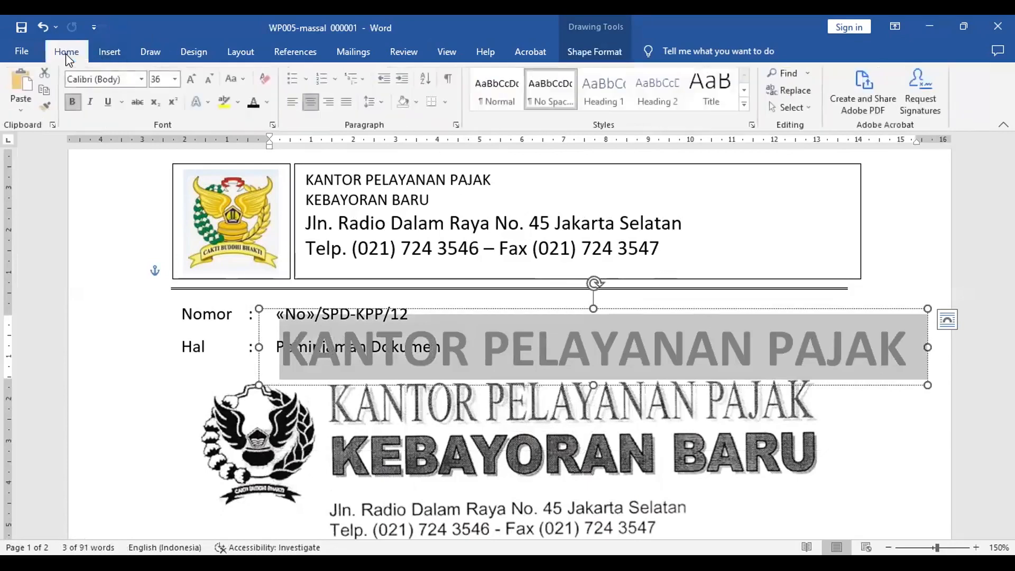
{"action": "left_click", "coordinate": [211, 80]}
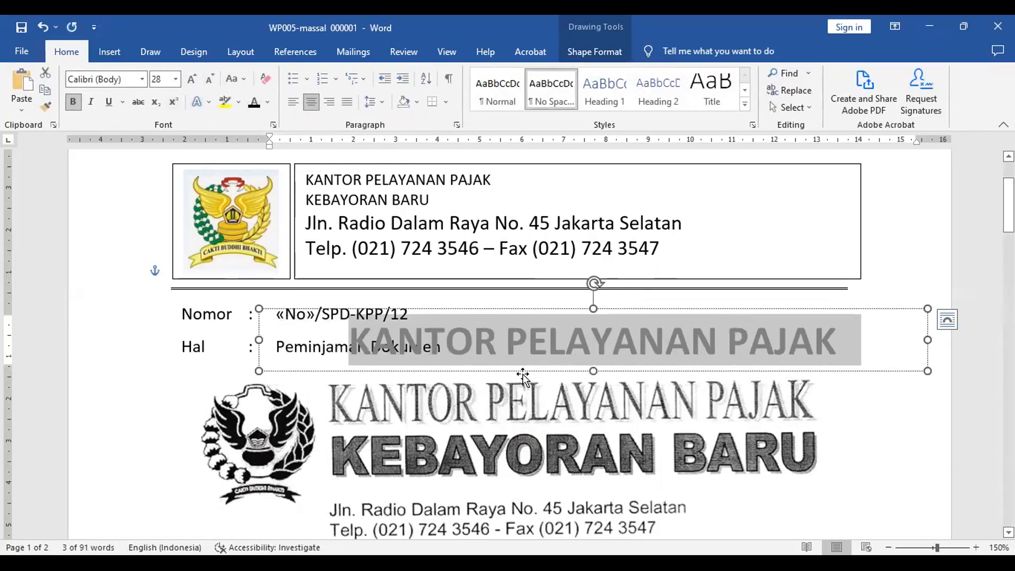
{"action": "left_click_drag", "start_coordinate": [523, 375], "coordinate": [498, 382]}
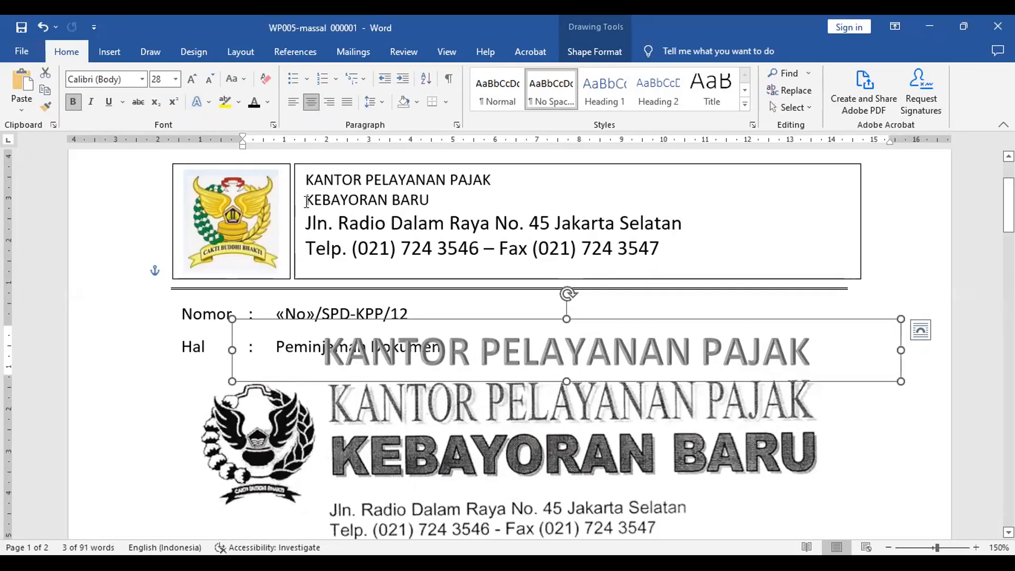
Step: Insert KEBAYORAN BARU as black WordArt with a white outline, place it over the scanned letterhead, and widen its box to about 12.07 cm
{"action": "triple_click", "coordinate": [441, 207]}
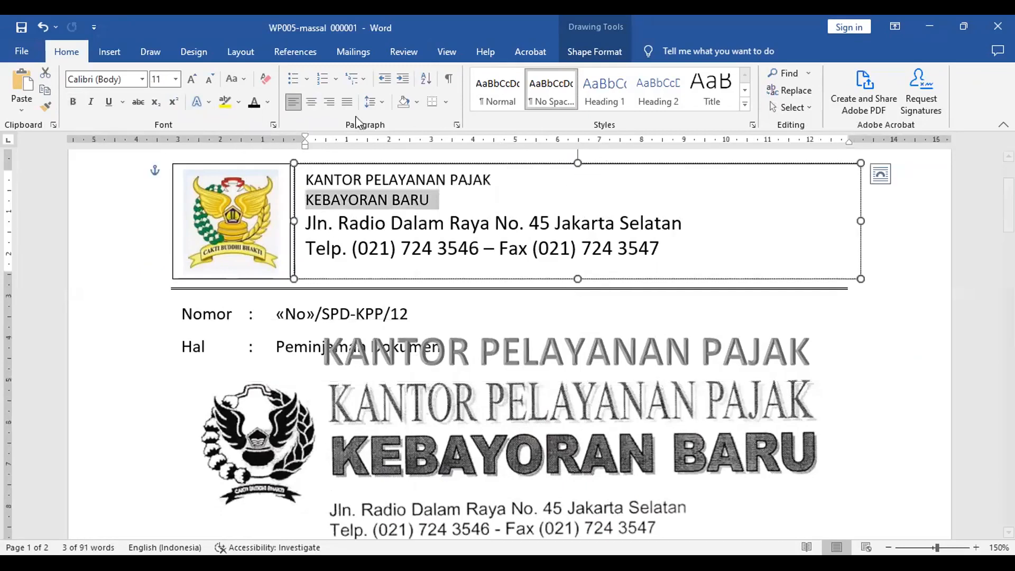
{"action": "left_click", "coordinate": [110, 52]}
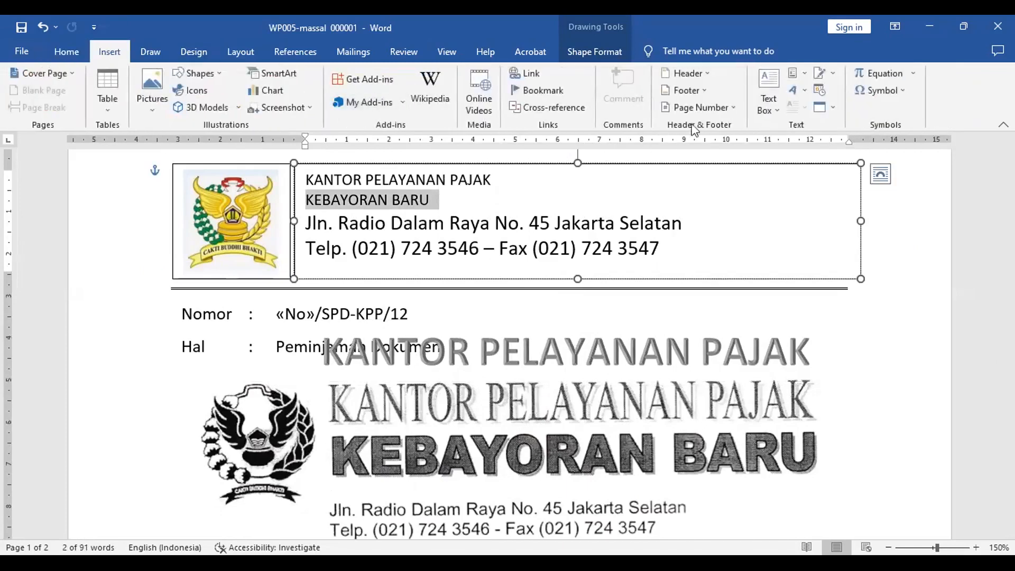
{"action": "left_click", "coordinate": [799, 88]}
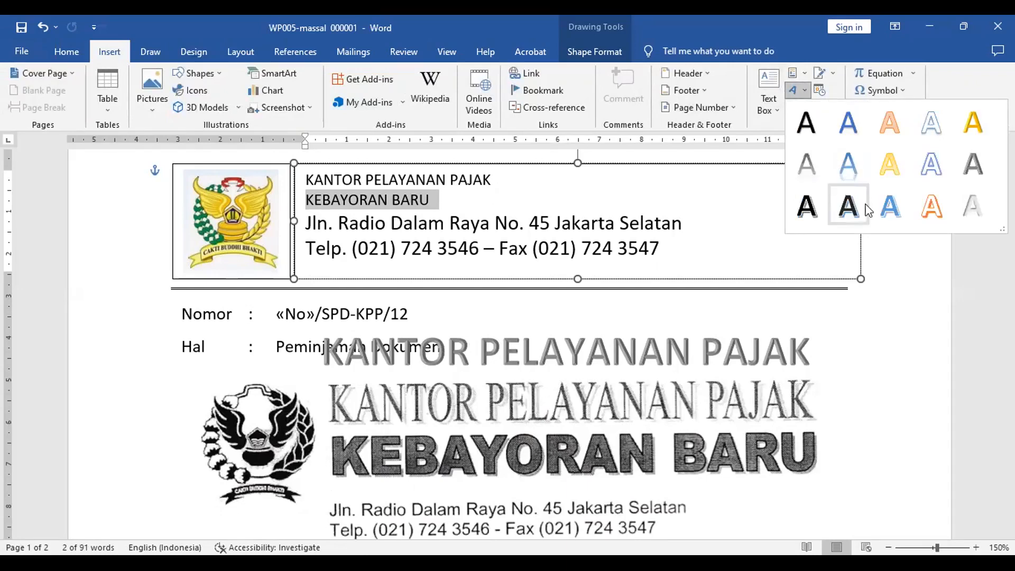
{"action": "left_click", "coordinate": [809, 205]}
{"action": "left_click_drag", "start_coordinate": [561, 242], "coordinate": [552, 442]}
{"action": "left_click_drag", "start_coordinate": [759, 480], "coordinate": [826, 480]}
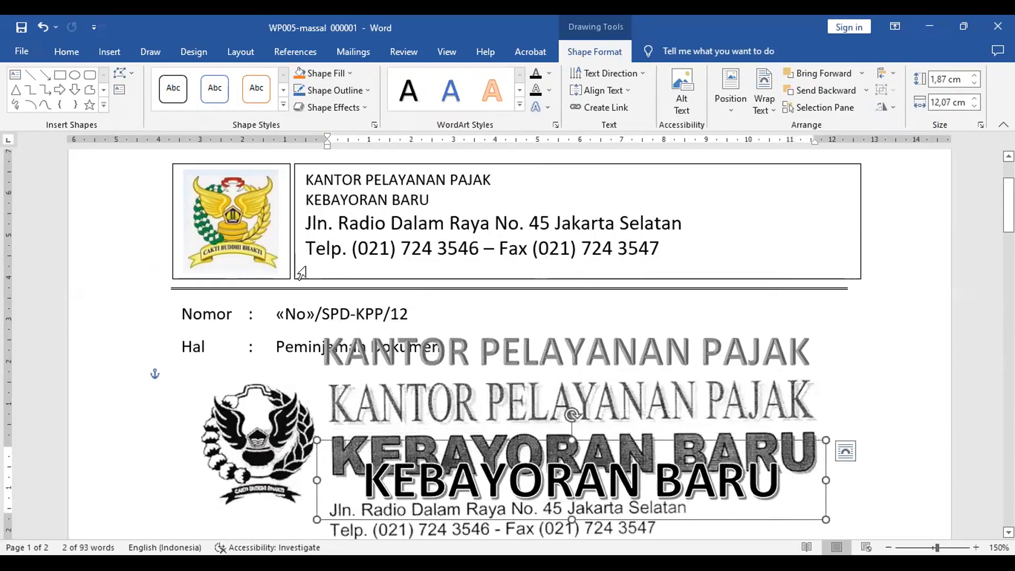
Step: Increase the KEBAYORAN BARU WordArt text to font size 48 and widen its box to about 14.85 cm to fit one line
{"action": "left_click", "coordinate": [76, 51]}
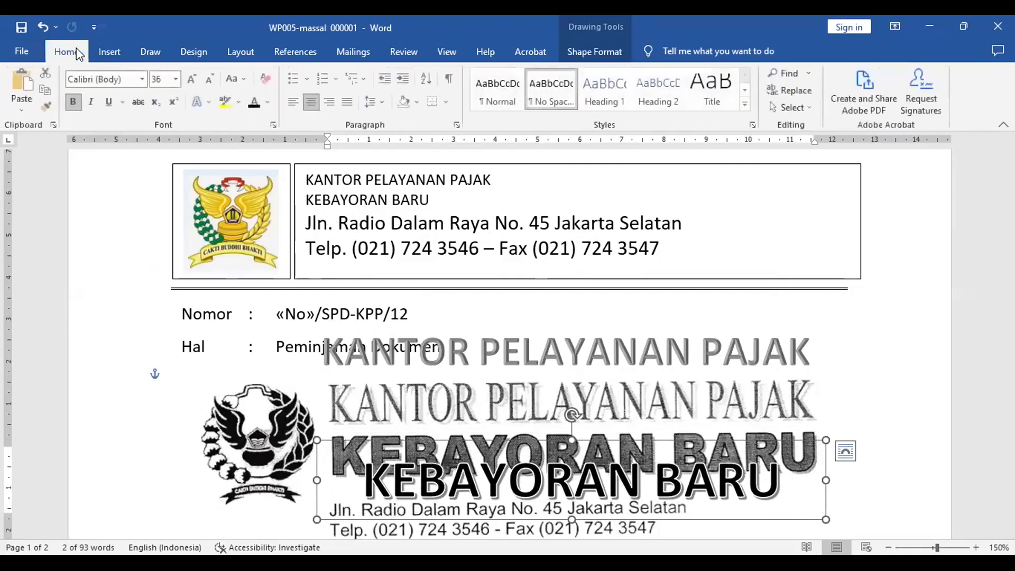
{"action": "left_click", "coordinate": [193, 80]}
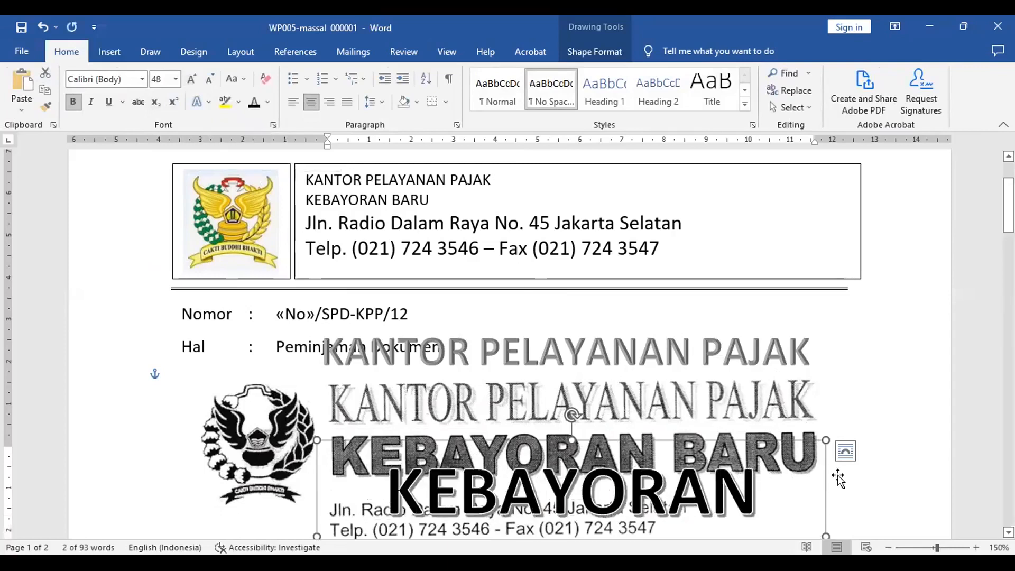
{"action": "key", "text": "shift+Right"}
{"action": "key", "text": "shift+Right"}
{"action": "key", "text": "shift+Right"}
{"action": "key", "text": "shift+Right"}
{"action": "key", "text": "shift+Right"}
{"action": "key", "text": "shift+Right"}
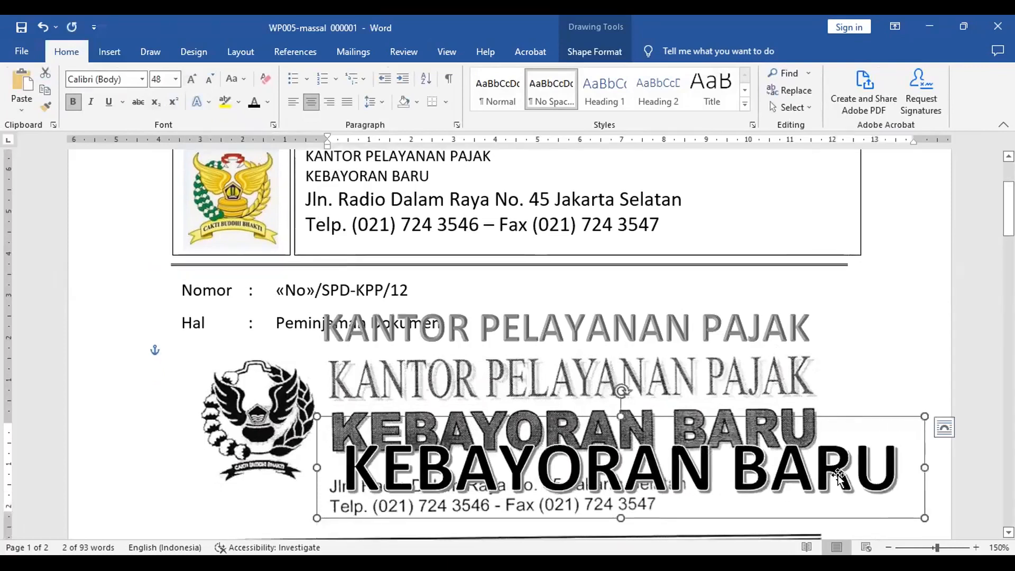
{"action": "left_click_drag", "start_coordinate": [317, 467], "coordinate": [297, 467]}
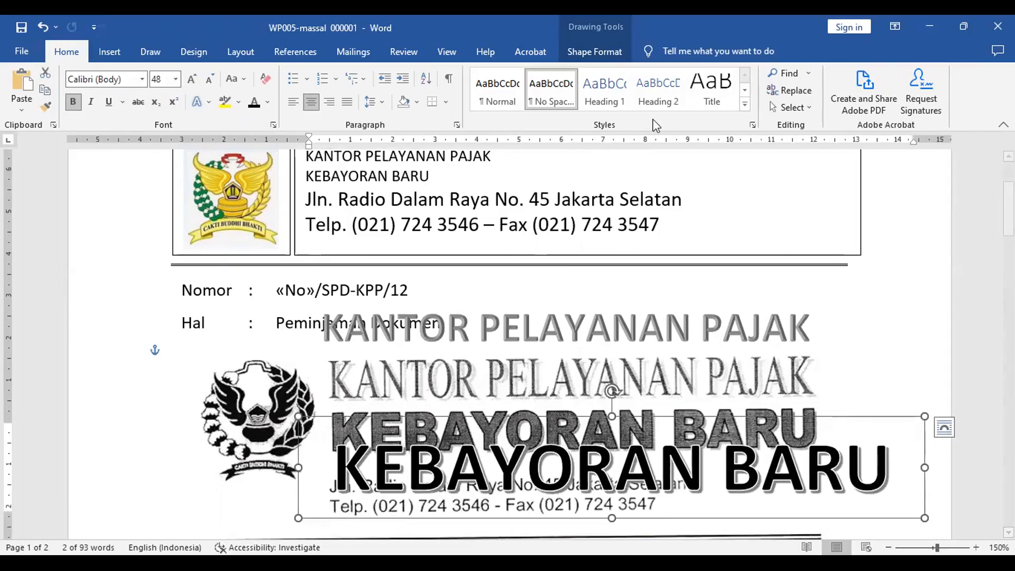
{"action": "left_click", "coordinate": [589, 53]}
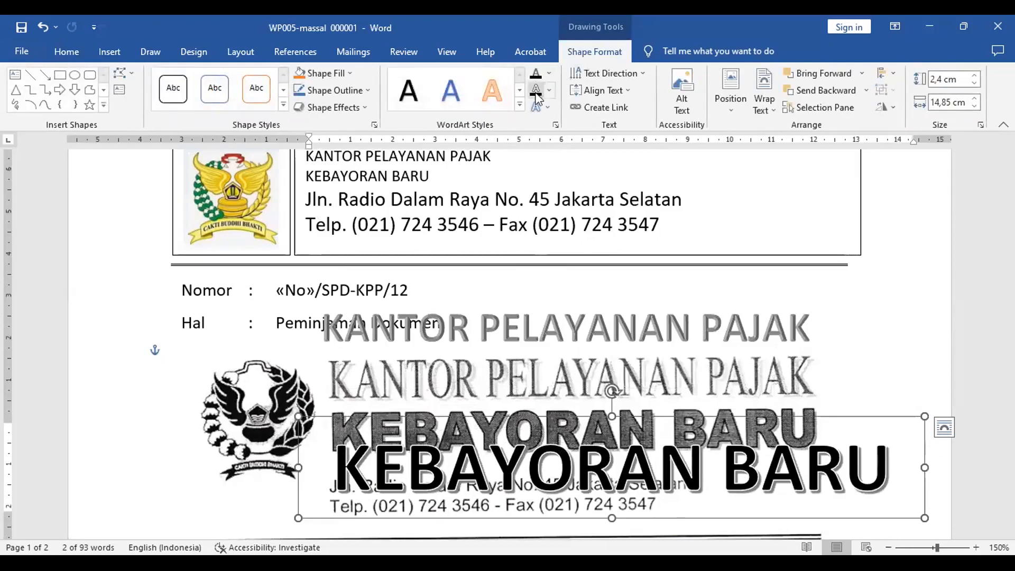
{"action": "left_click", "coordinate": [614, 75]}
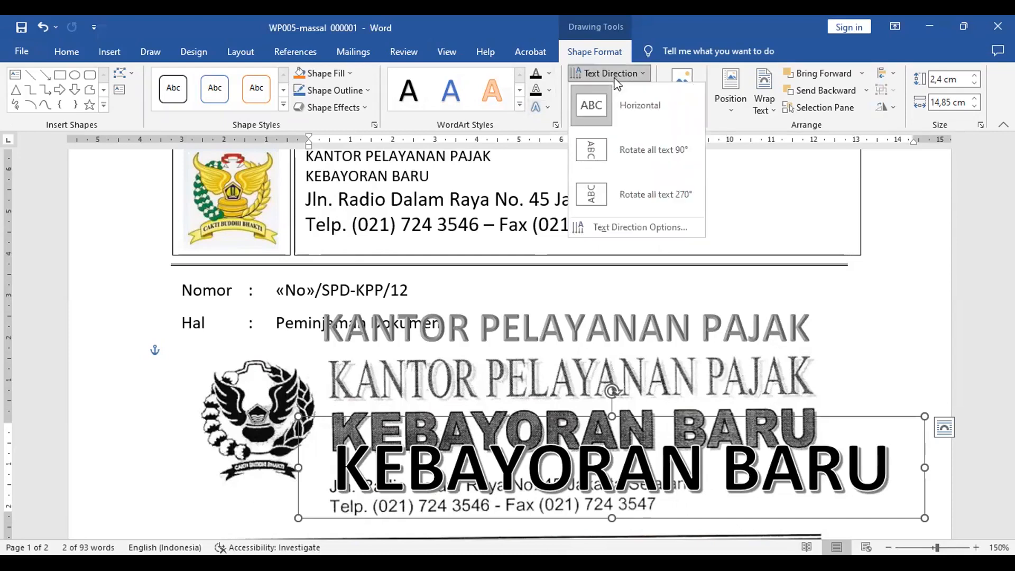
{"action": "left_click", "coordinate": [615, 79]}
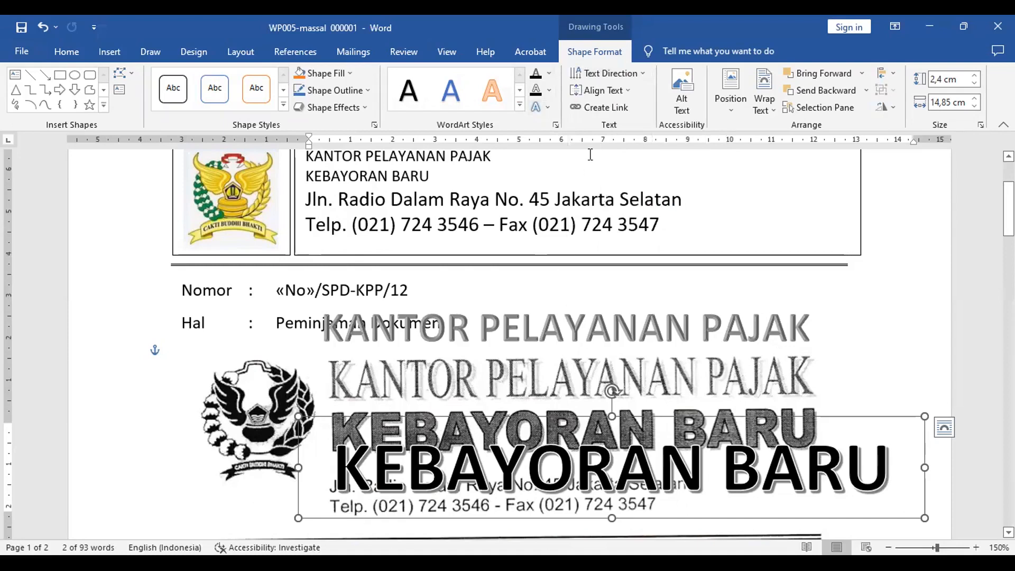
{"action": "left_click", "coordinate": [549, 108]}
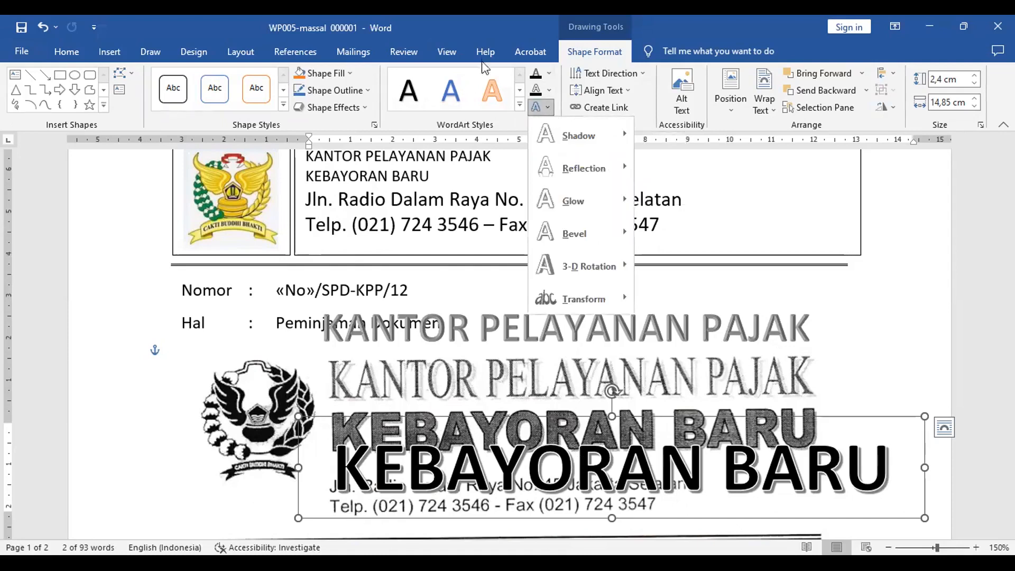
{"action": "left_click", "coordinate": [515, 17]}
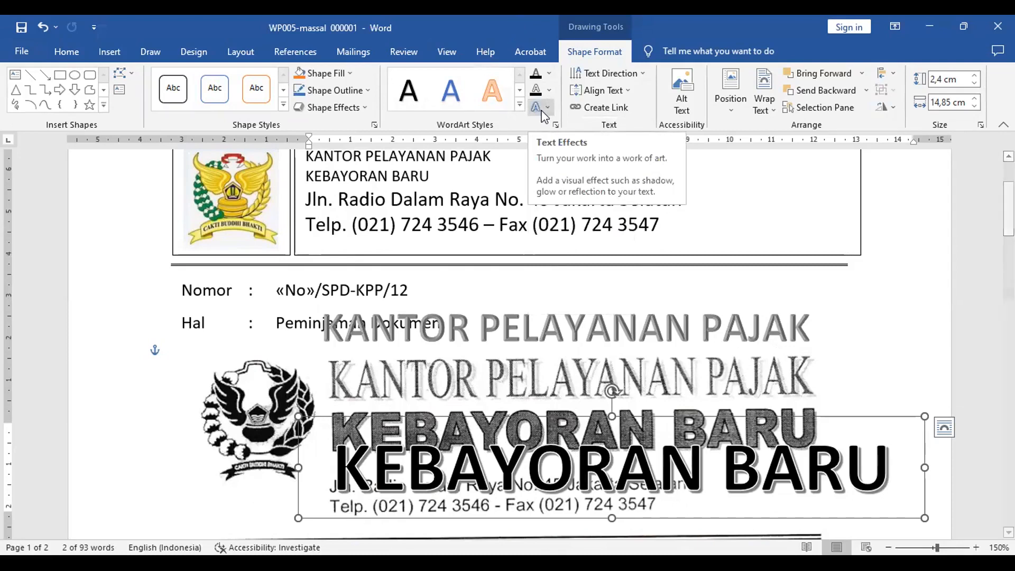
Step: Set the text fill of the KEBAYORAN BARU WordArt to Black, Text 1, Lighter 50%
{"action": "left_click", "coordinate": [550, 78]}
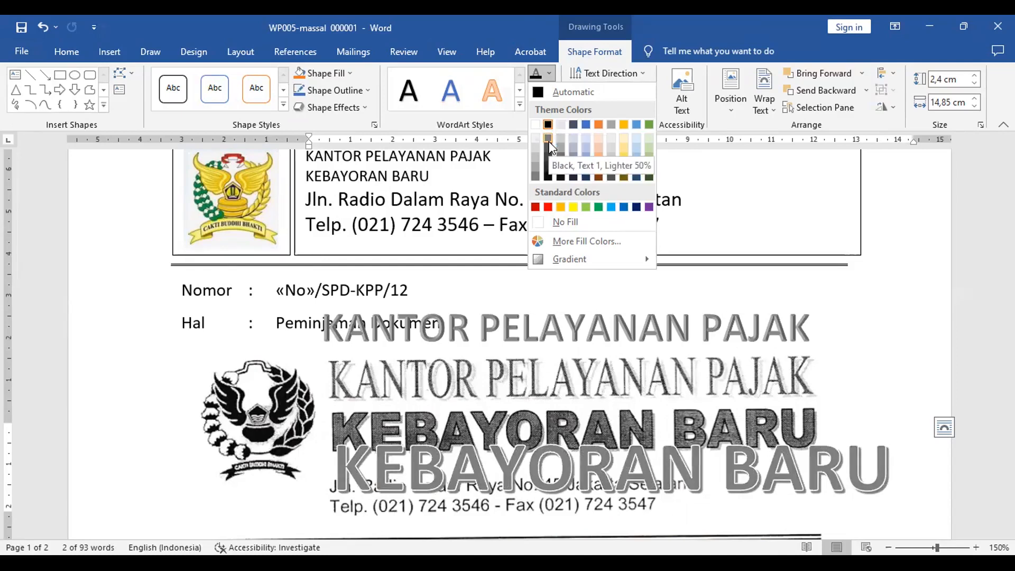
{"action": "left_click", "coordinate": [548, 139]}
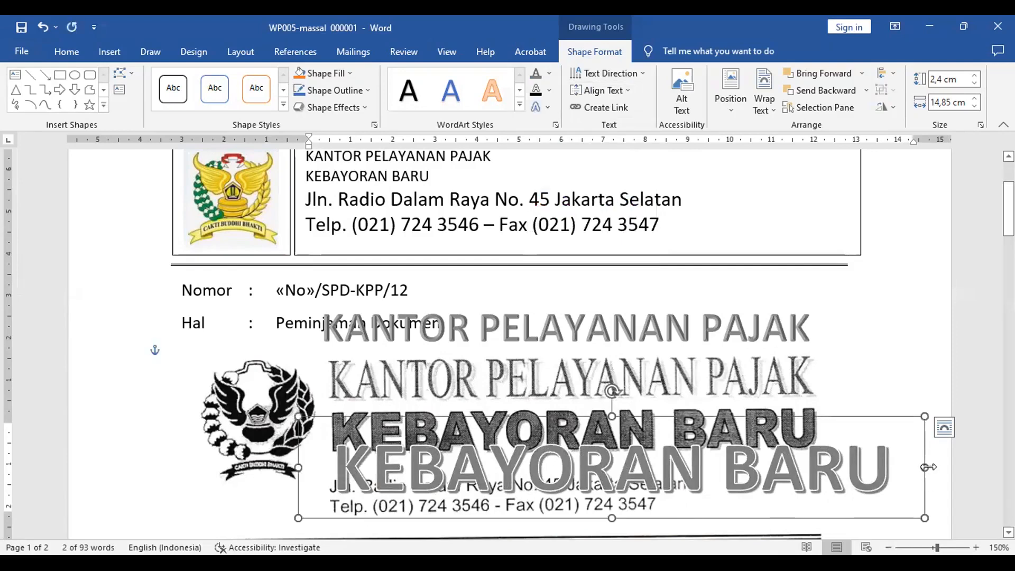
Step: Try reducing the KEBAYORAN BARU WordArt text to font size 36, compare it with the scanned heading, and undo the reduction
{"action": "left_click", "coordinate": [880, 477]}
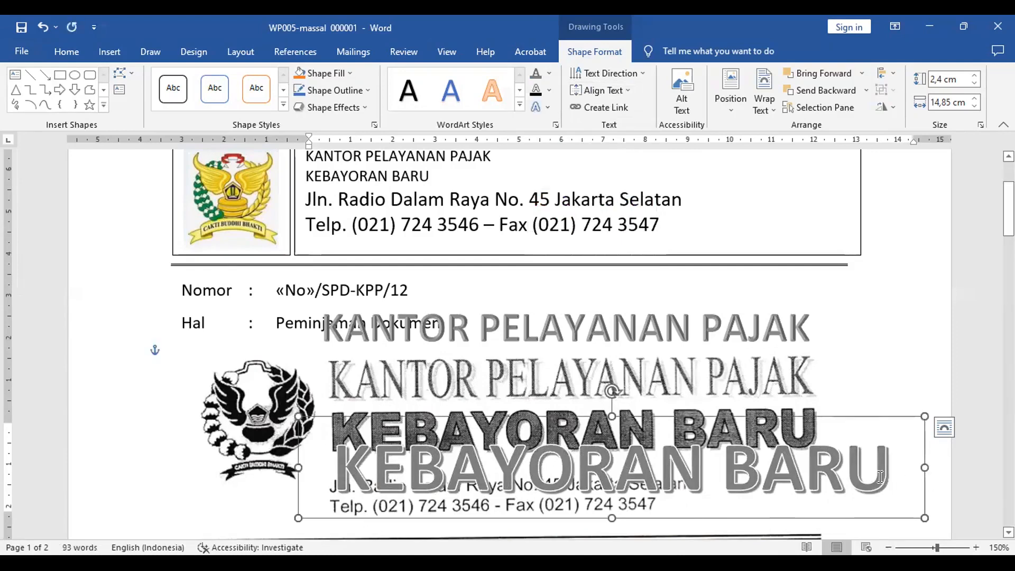
{"action": "key", "text": "ctrl+a"}
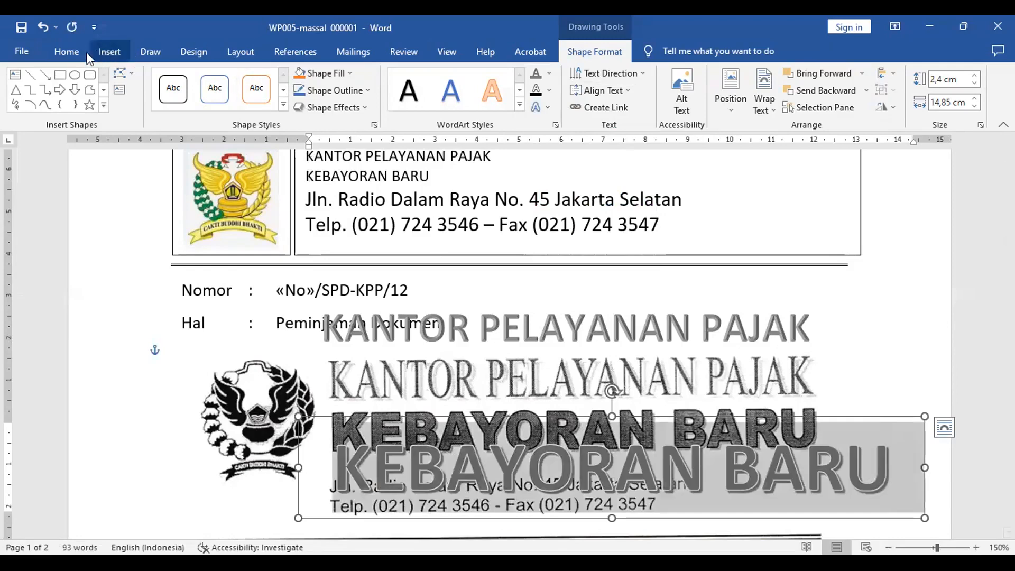
{"action": "left_click", "coordinate": [57, 55]}
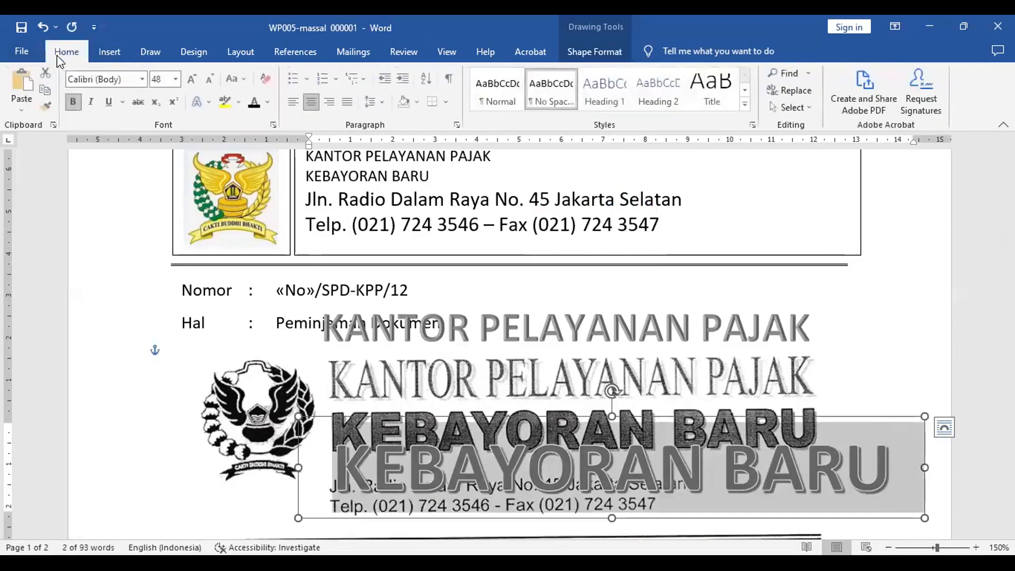
{"action": "left_click", "coordinate": [209, 81]}
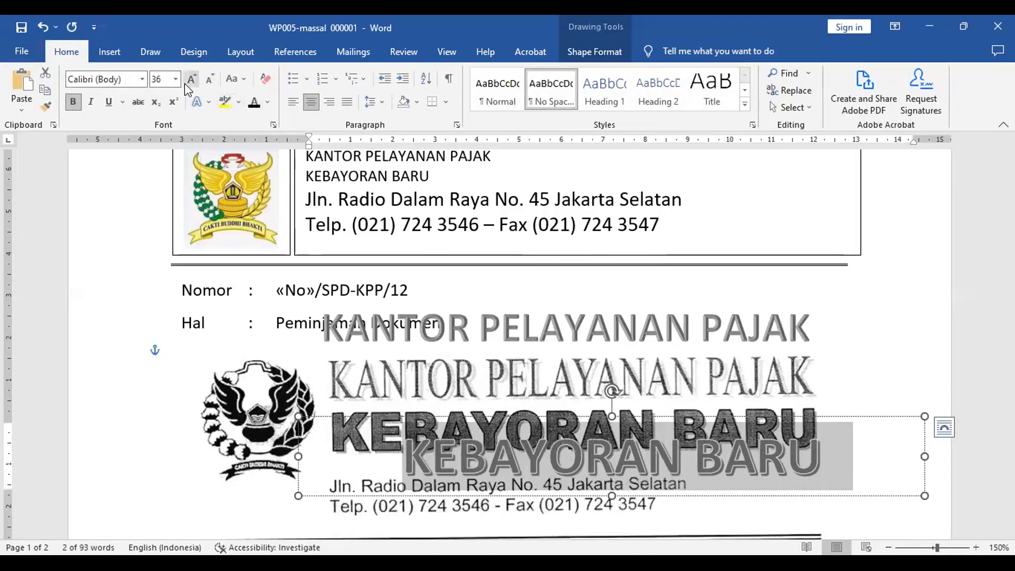
{"action": "left_click", "coordinate": [42, 27]}
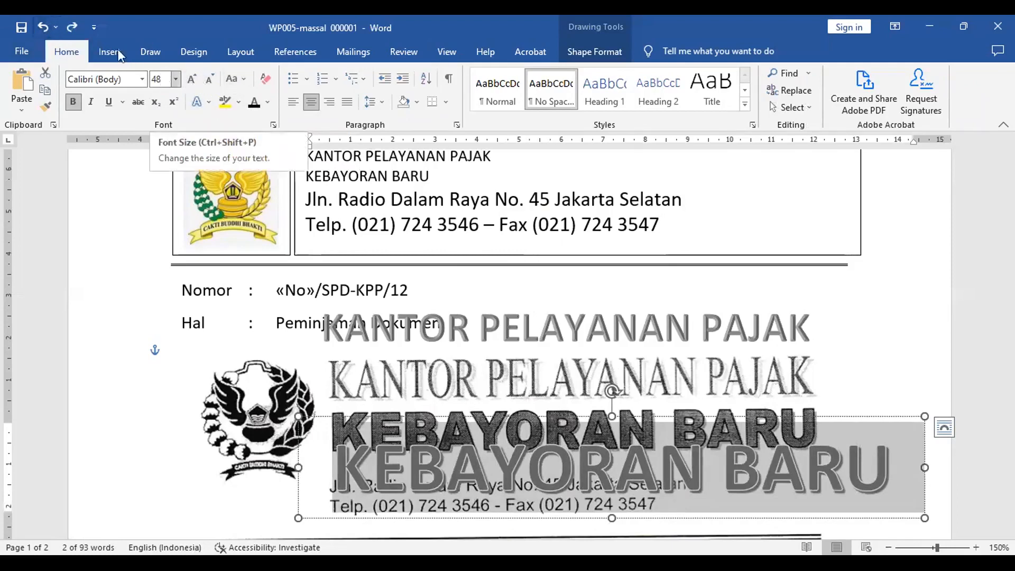
{"action": "left_click", "coordinate": [73, 27]}
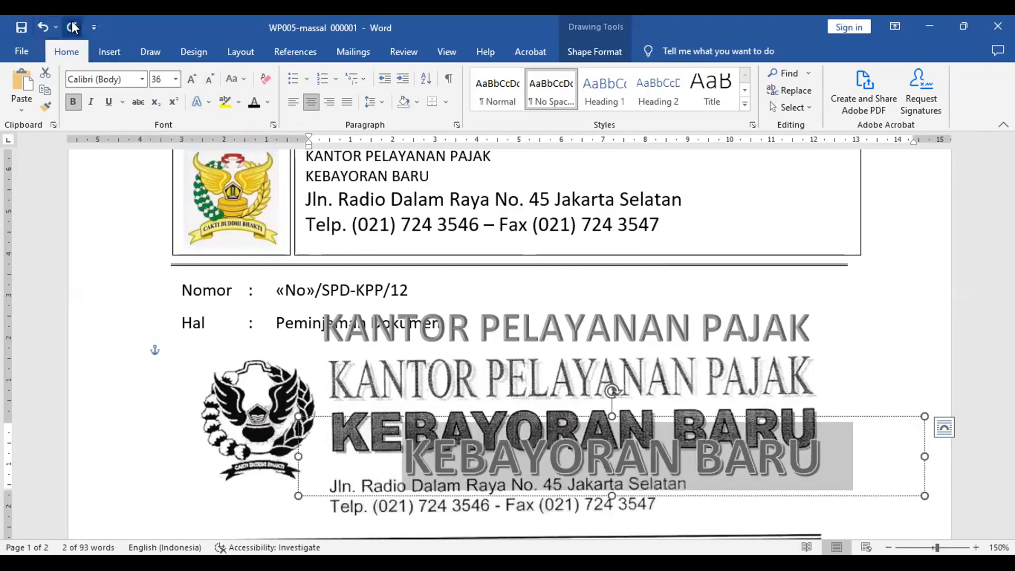
{"action": "left_click", "coordinate": [43, 30]}
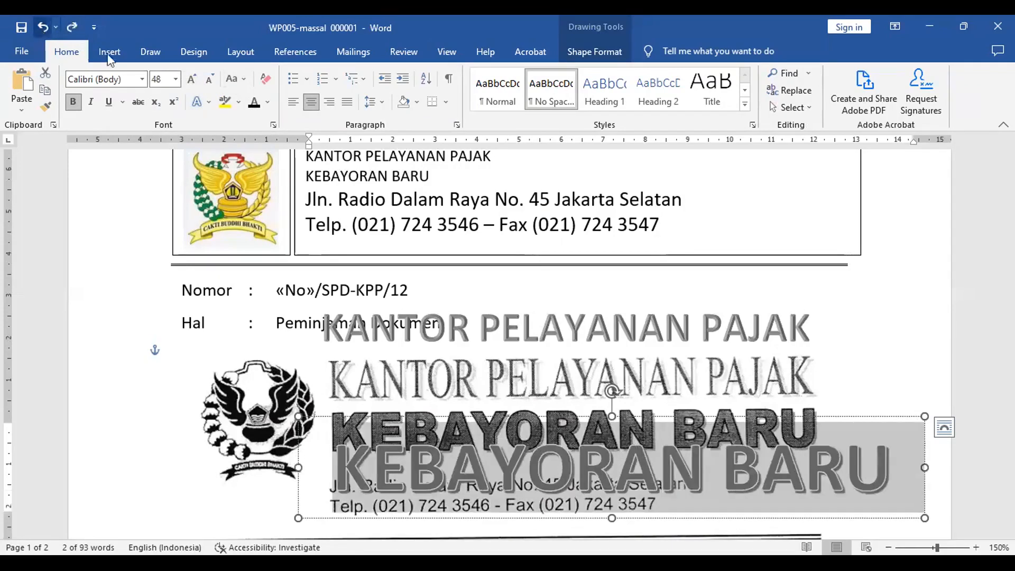
Step: Try the KEBAYORAN BARU WordArt text at font size 39 and align its start with the scanned heading
{"action": "left_click", "coordinate": [161, 79]}
{"action": "type", "text": "39"}
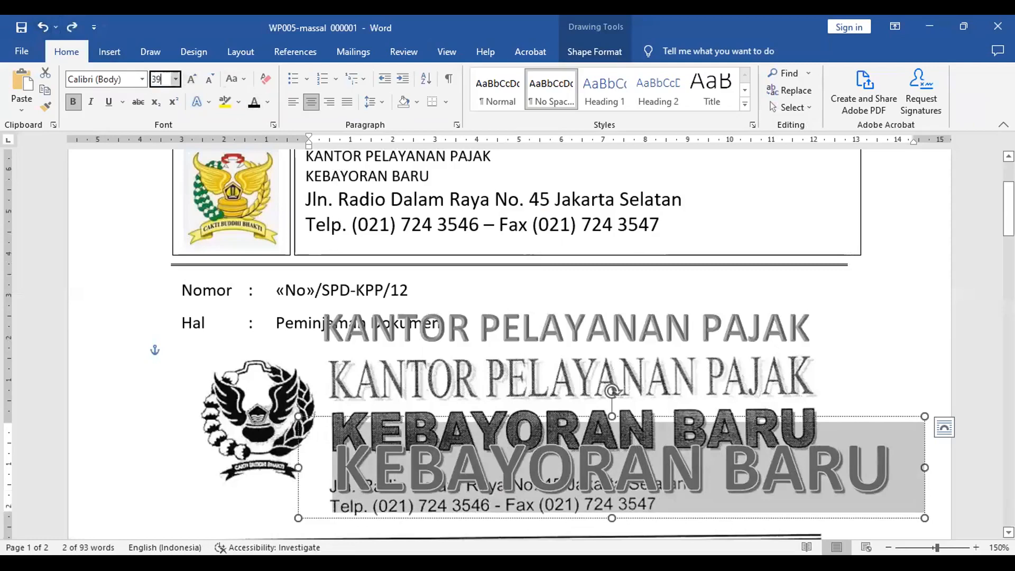
{"action": "key", "text": "Return"}
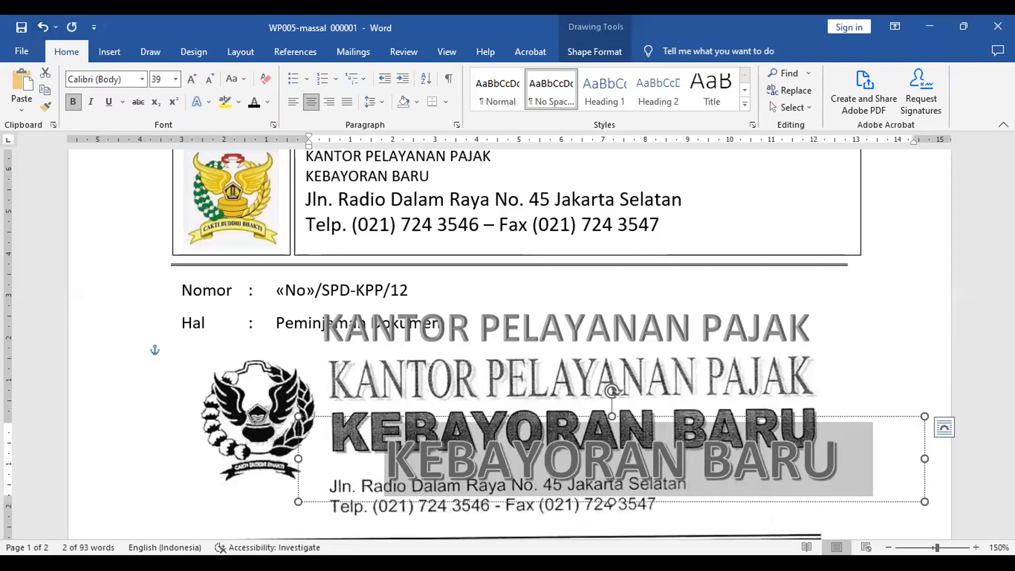
{"action": "left_click_drag", "start_coordinate": [853, 417], "coordinate": [801, 420]}
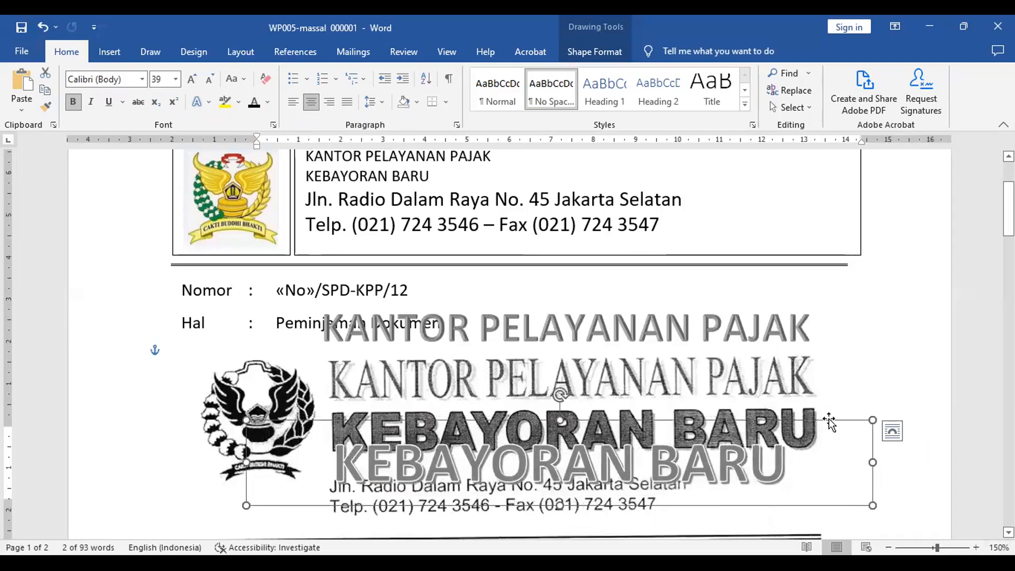
{"action": "left_click_drag", "start_coordinate": [829, 419], "coordinate": [825, 422]}
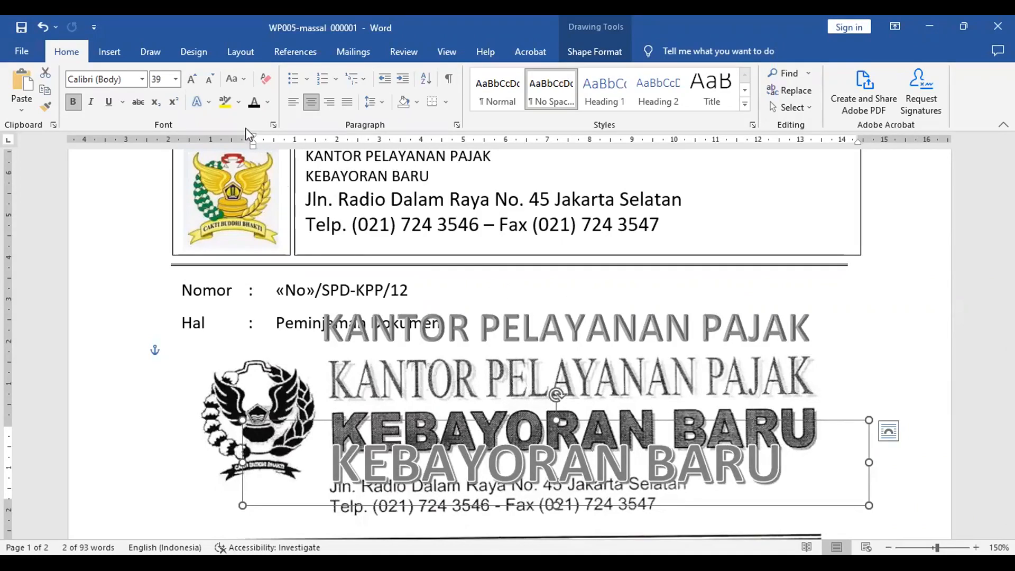
Step: Set the KEBAYORAN BARU WordArt text to font size 43 and align its start with the scanned heading
{"action": "left_click", "coordinate": [164, 84]}
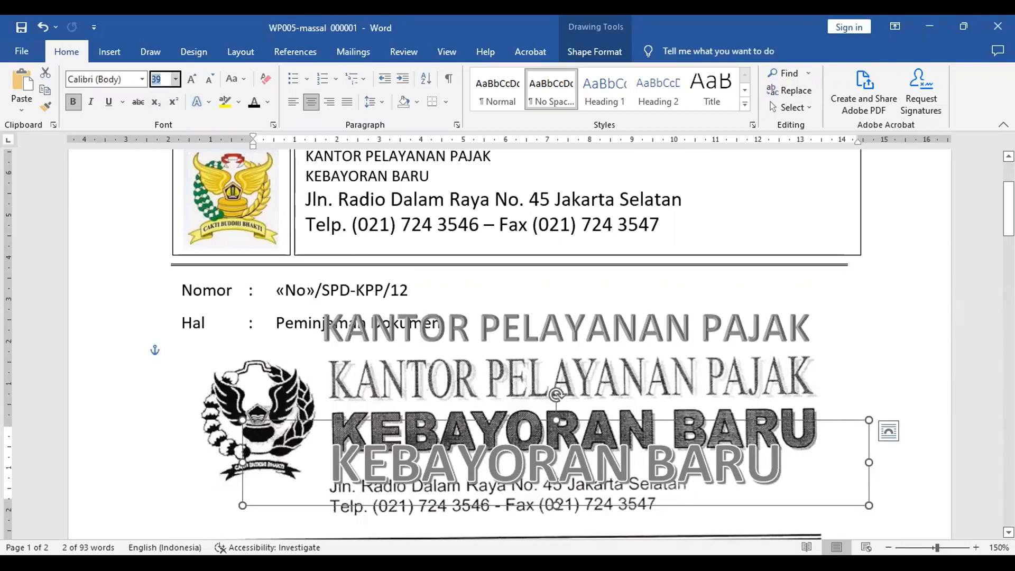
{"action": "type", "text": "43"}
{"action": "key", "text": "Return"}
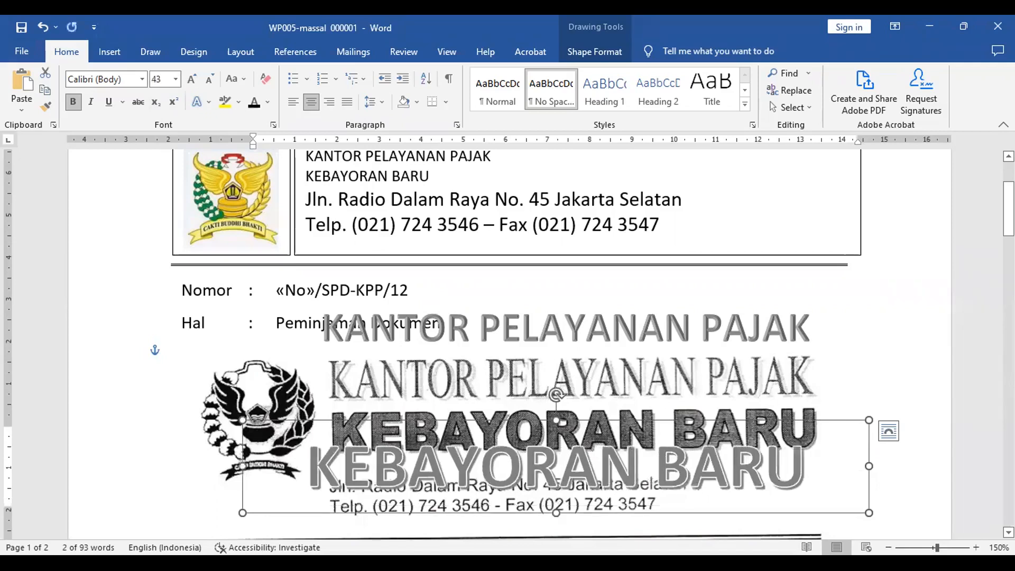
{"action": "left_click_drag", "start_coordinate": [816, 424], "coordinate": [833, 417]}
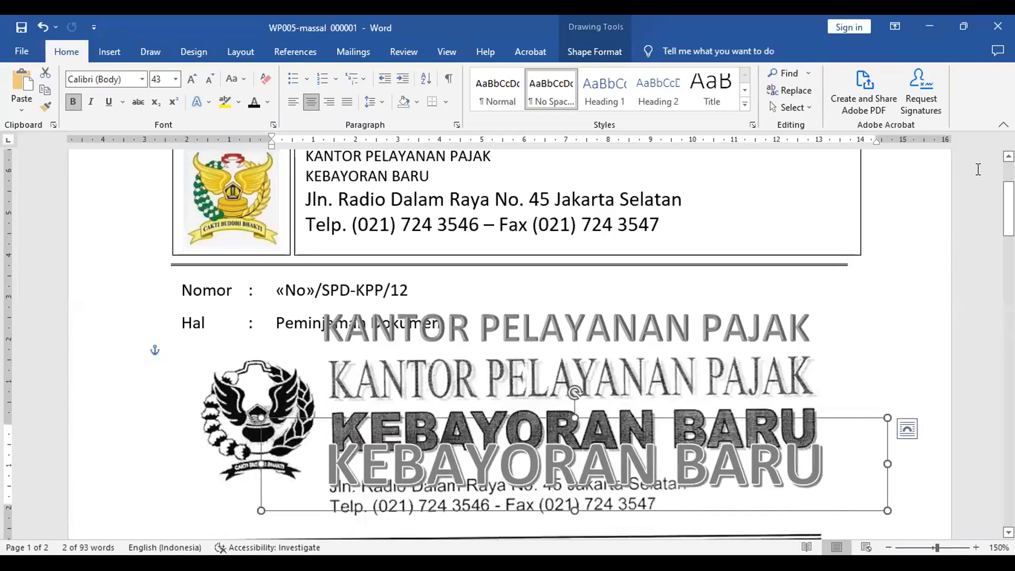
Step: Delete the plain KANTOR PELAYANAN PAJAK and KEBAYORAN BARU lines from the letterhead text box and add two blank lines above the address
{"action": "left_click_drag", "start_coordinate": [1009, 209], "coordinate": [1008, 190]}
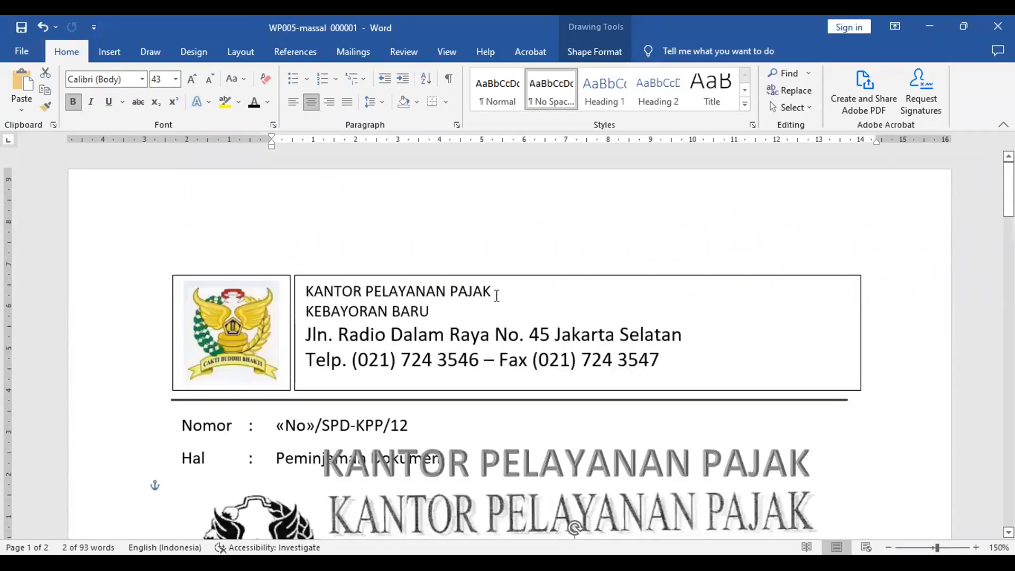
{"action": "left_click_drag", "start_coordinate": [497, 295], "coordinate": [305, 294]}
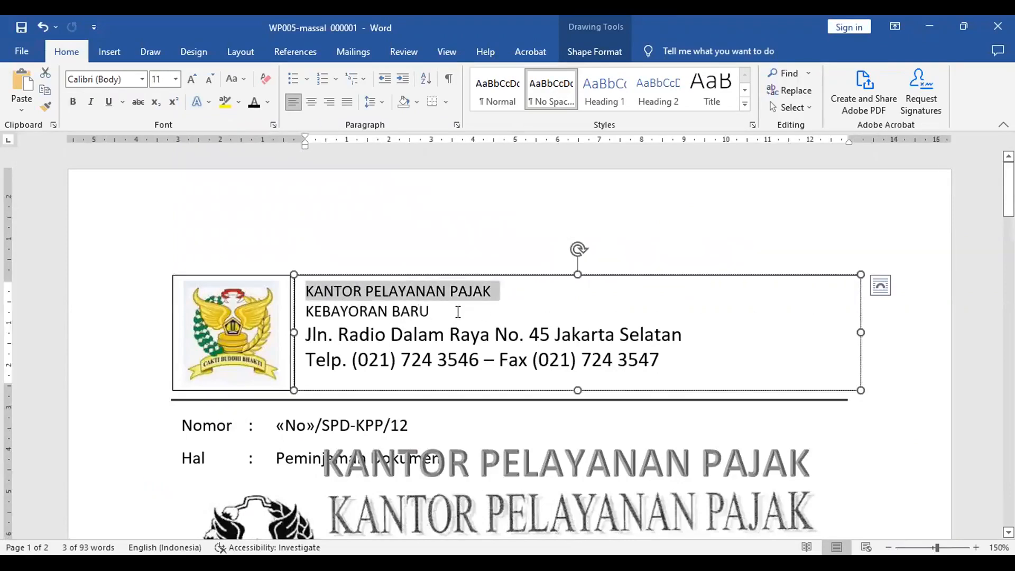
{"action": "left_click_drag", "start_coordinate": [458, 312], "coordinate": [330, 293]}
{"action": "key", "text": "Delete"}
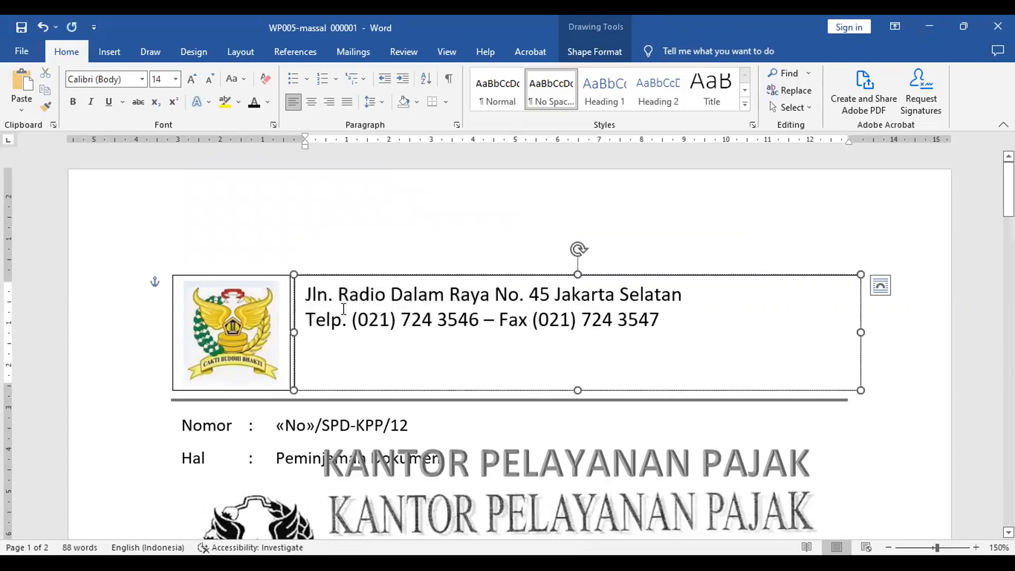
{"action": "key", "text": "Return"}
{"action": "key", "text": "Return"}
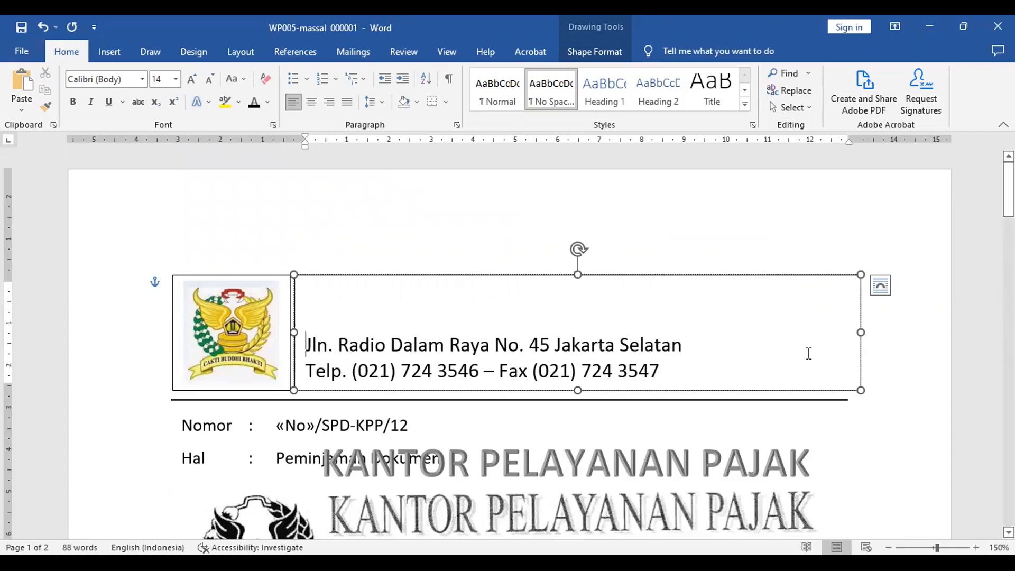
Step: Remove the outline of the letterhead's address text box by setting its line to No line
{"action": "scroll", "coordinate": [830, 361], "scroll_direction": "down", "scroll_amount": 2}
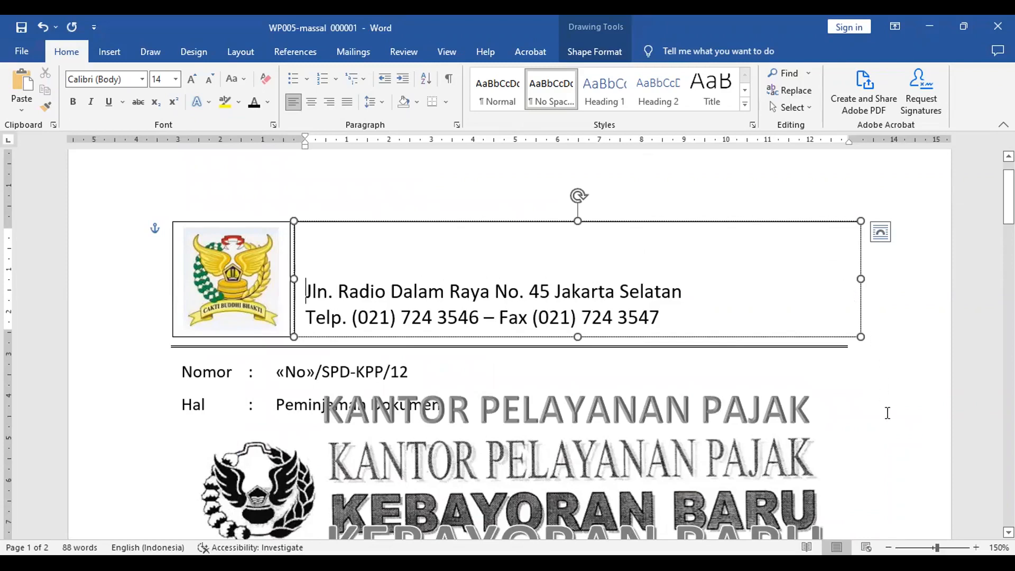
{"action": "left_click", "coordinate": [887, 413]}
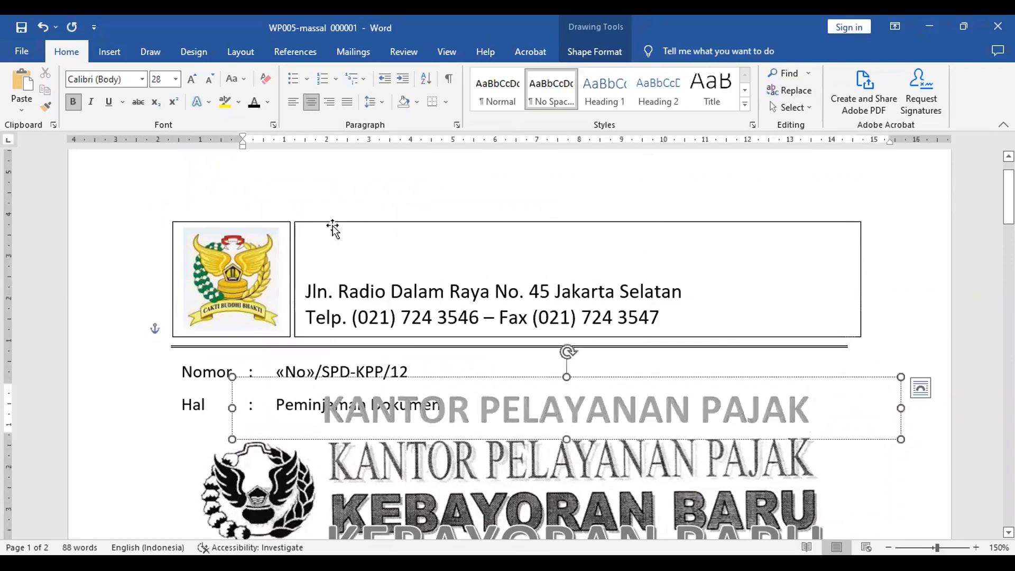
{"action": "right_click", "coordinate": [376, 231]}
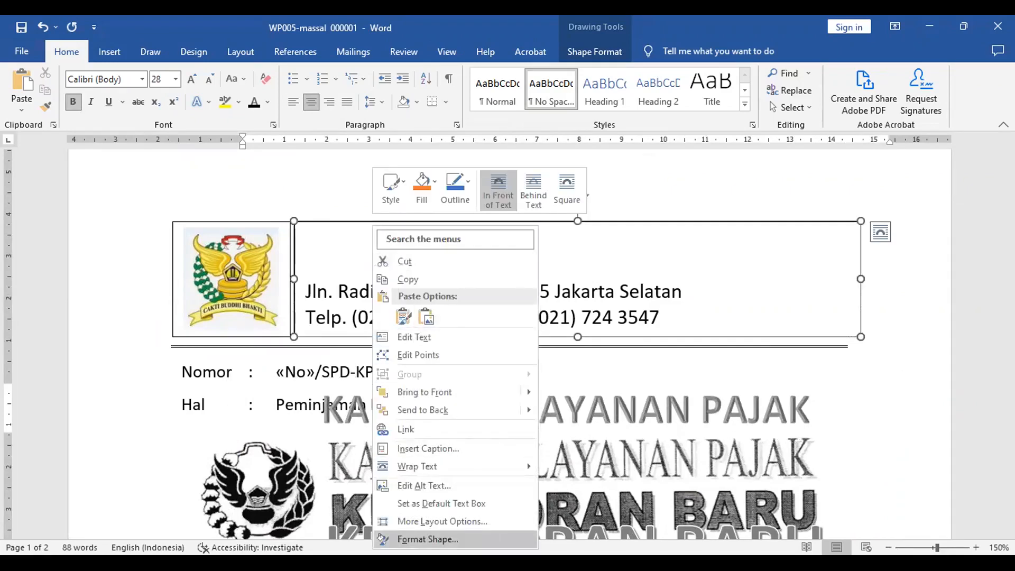
{"action": "left_click", "coordinate": [428, 539]}
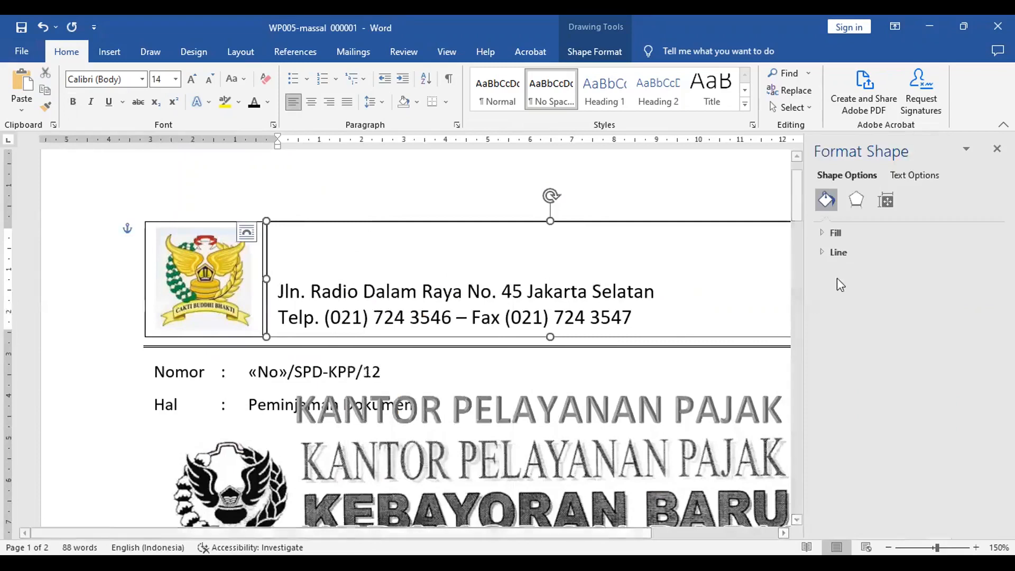
{"action": "left_click", "coordinate": [846, 254]}
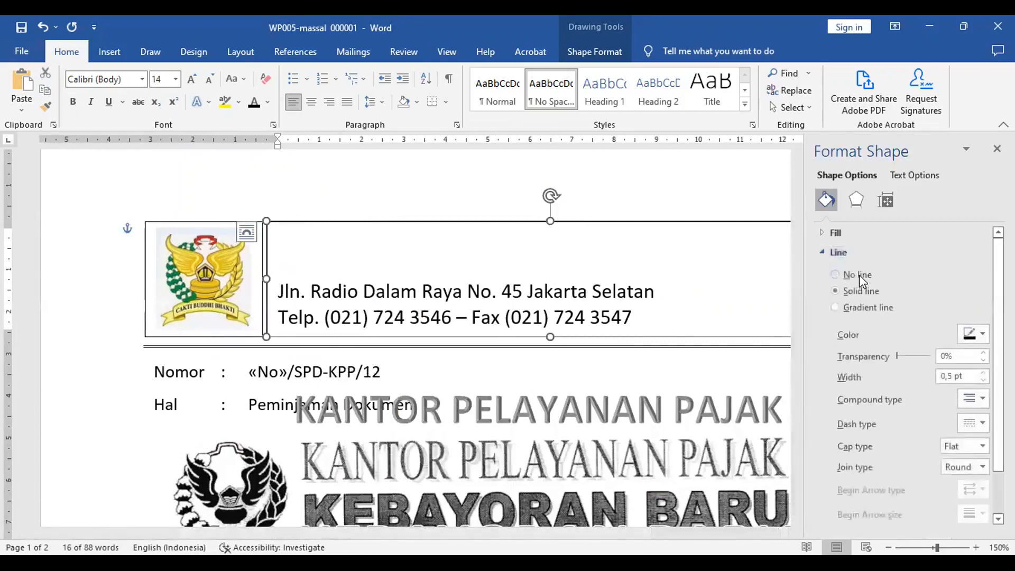
{"action": "left_click", "coordinate": [858, 275]}
{"action": "left_click", "coordinate": [683, 185]}
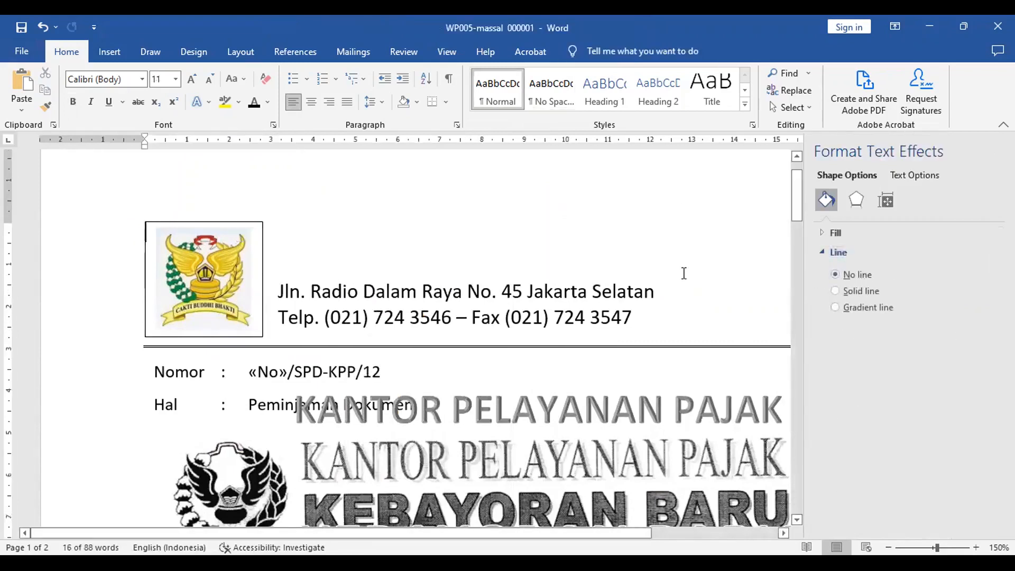
Step: Set the logo text box's line to No line and close the shape formatting options
{"action": "left_click", "coordinate": [206, 227]}
{"action": "right_click", "coordinate": [206, 223]}
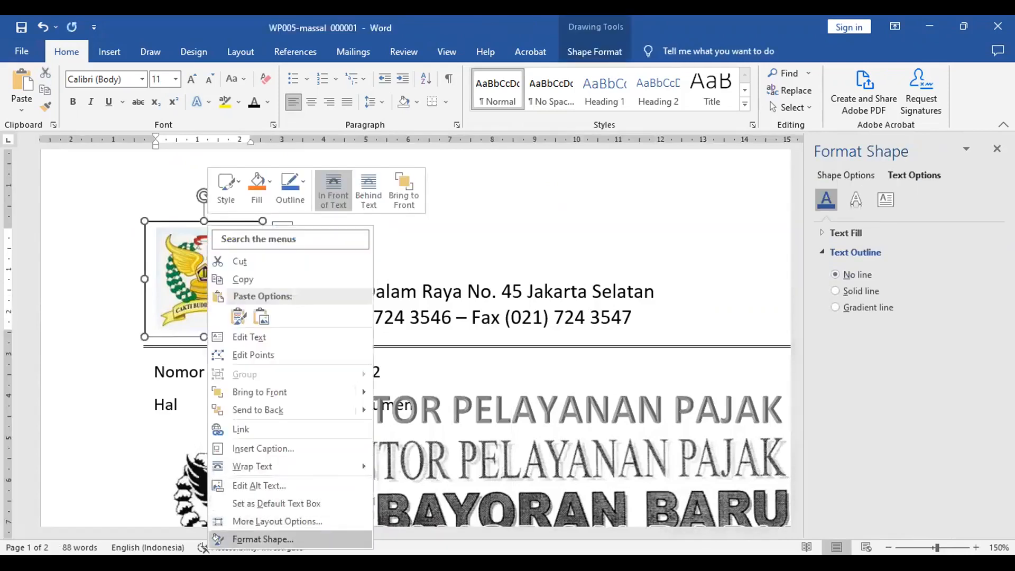
{"action": "key", "text": "Return"}
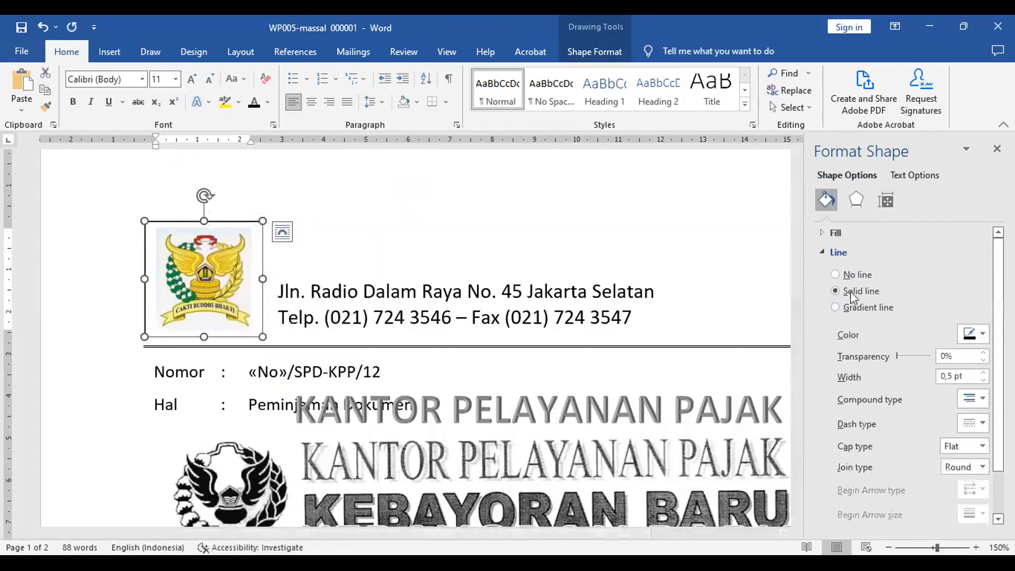
{"action": "left_click", "coordinate": [859, 275]}
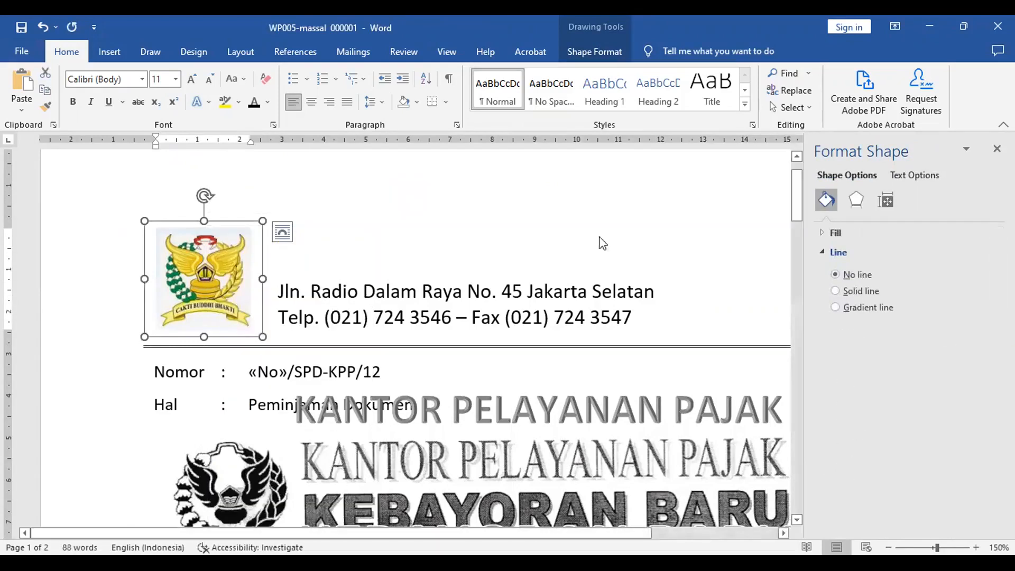
{"action": "left_click", "coordinate": [593, 209]}
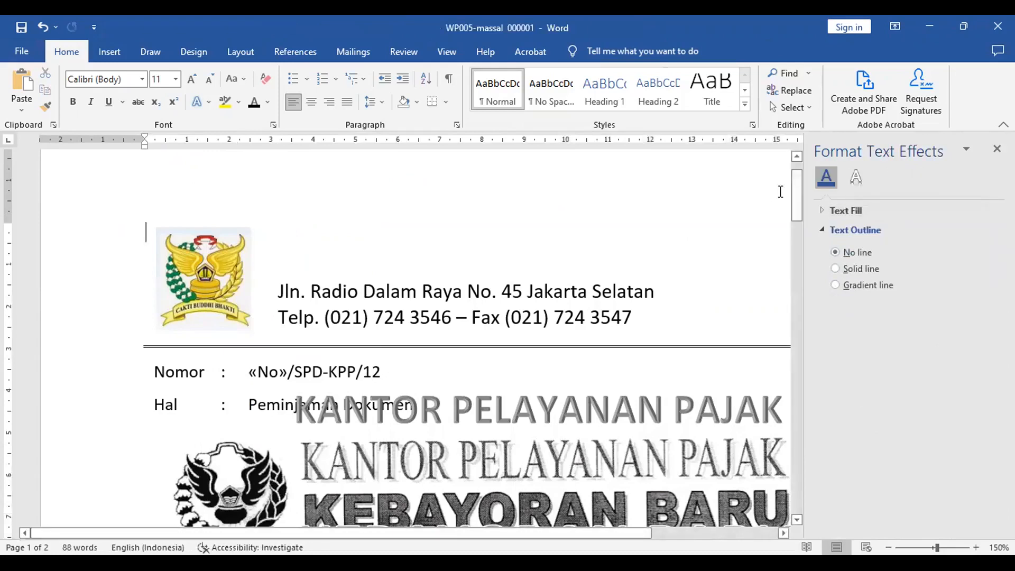
{"action": "left_click", "coordinate": [997, 149]}
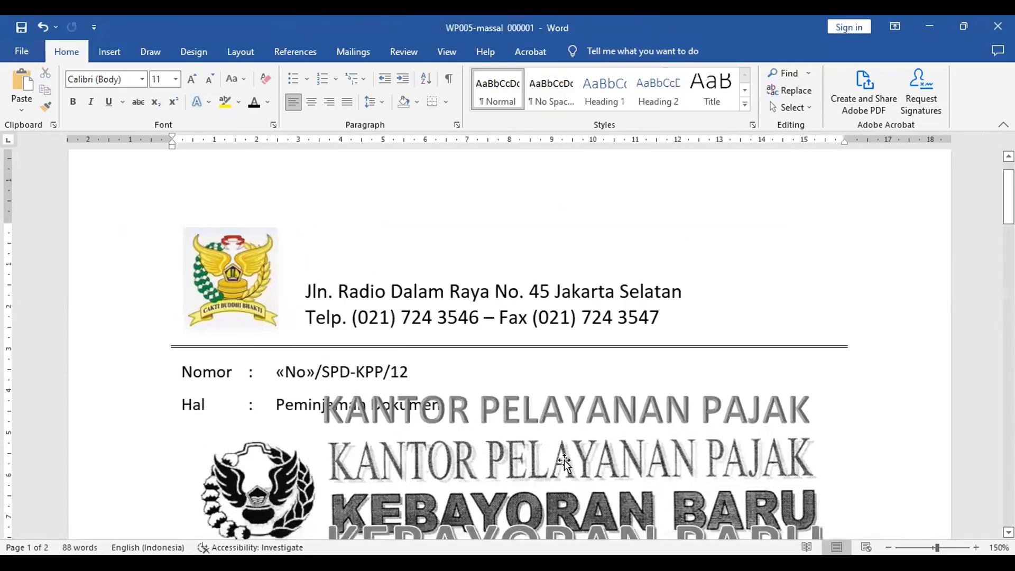
Step: Move the KANTOR PELAYANAN PAJAK WordArt into the letterhead, above the address and beside the colour logo
{"action": "left_click", "coordinate": [577, 444]}
{"action": "left_click", "coordinate": [574, 407]}
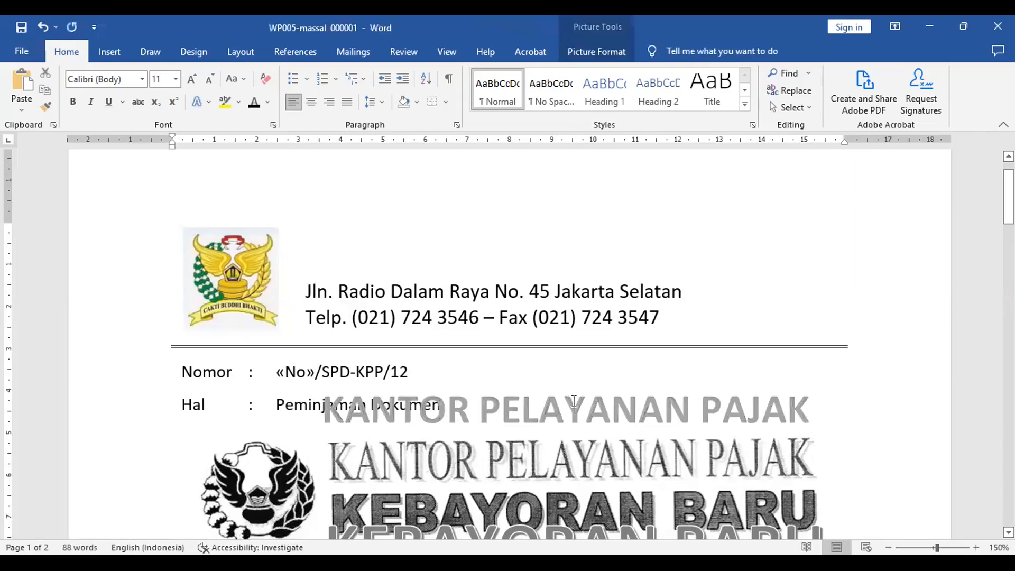
{"action": "left_click_drag", "start_coordinate": [591, 377], "coordinate": [565, 191]}
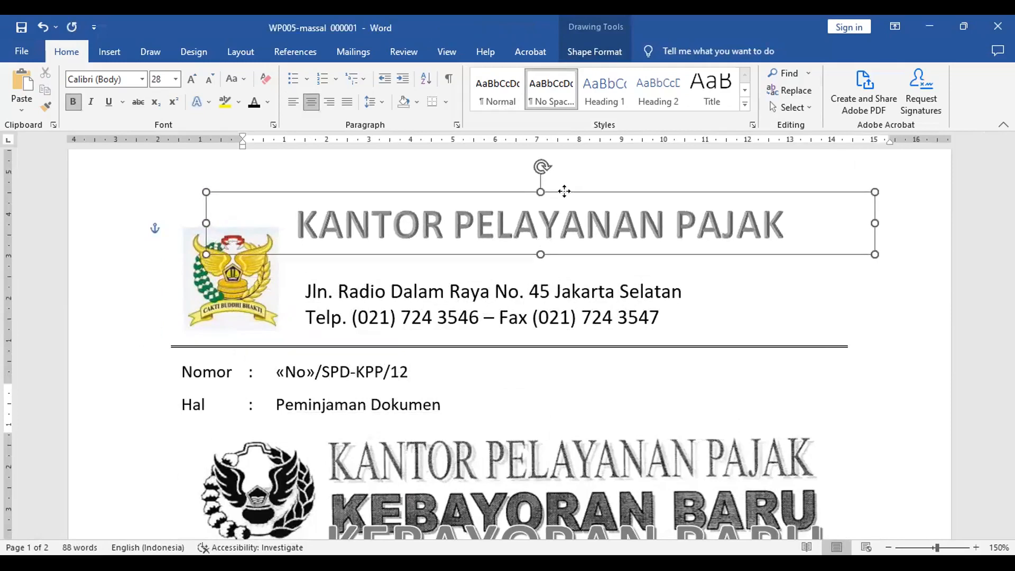
{"action": "left_click_drag", "start_coordinate": [565, 191], "coordinate": [564, 190]}
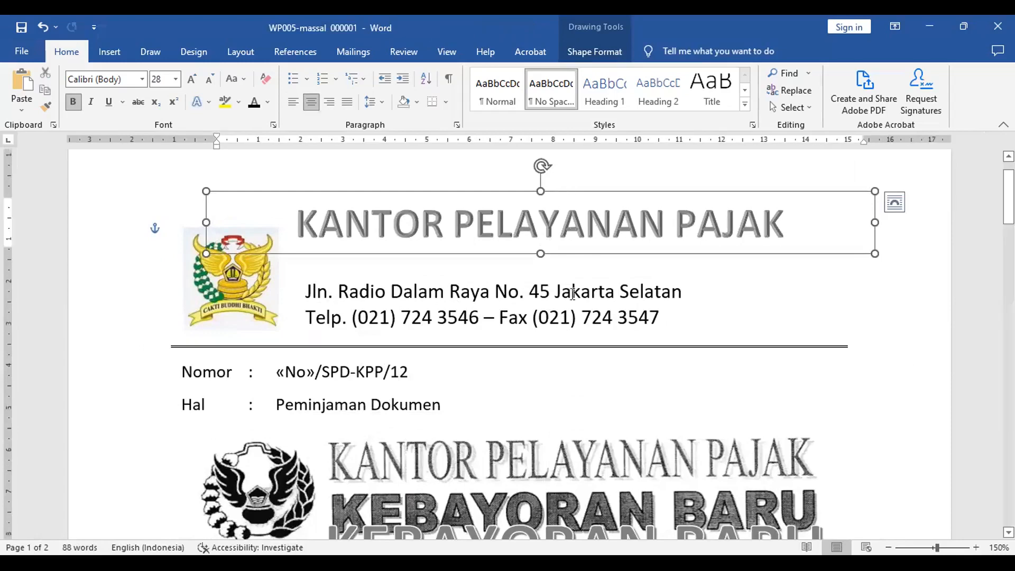
Step: Move the KEBAYORAN BARU WordArt into the letterhead, directly beneath the KANTOR PELAYANAN PAJAK heading
{"action": "left_click", "coordinate": [606, 467]}
{"action": "left_click_drag", "start_coordinate": [606, 467], "coordinate": [574, 189]}
{"action": "left_click_drag", "start_coordinate": [471, 210], "coordinate": [474, 207]}
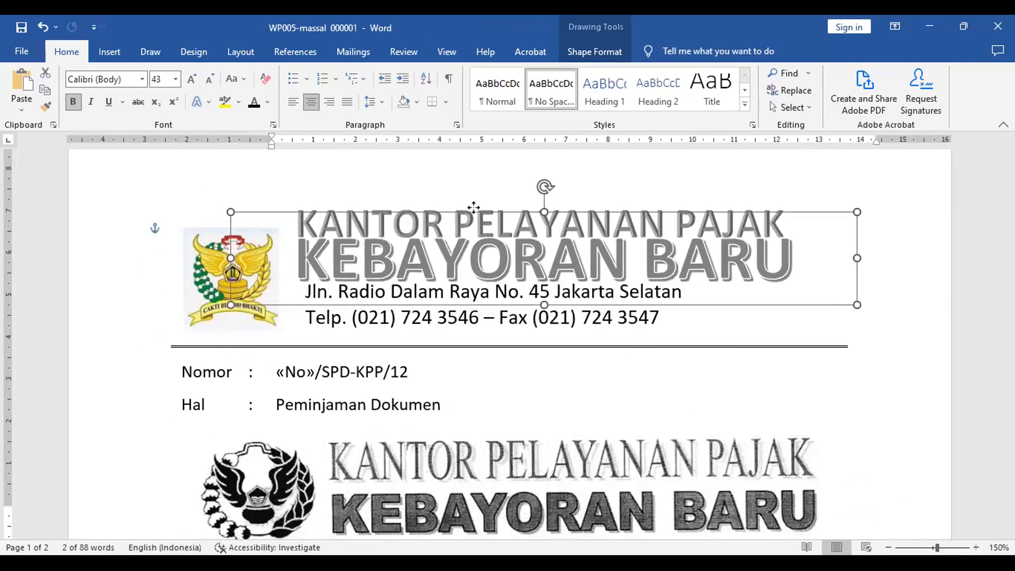
{"action": "key", "text": "Right"}
{"action": "left_click_drag", "start_coordinate": [473, 208], "coordinate": [476, 210]}
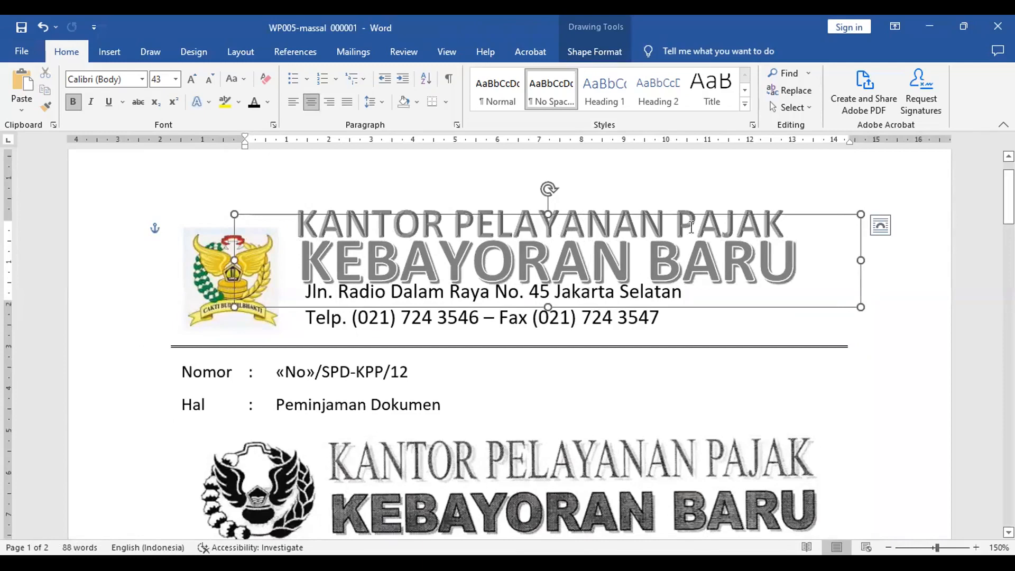
Step: Fine-tune both WordArt headings so they start level with the address lines, raising KANTOR PELAYANAN PAJAK slightly above KEBAYORAN BARU
{"action": "left_click", "coordinate": [724, 205]}
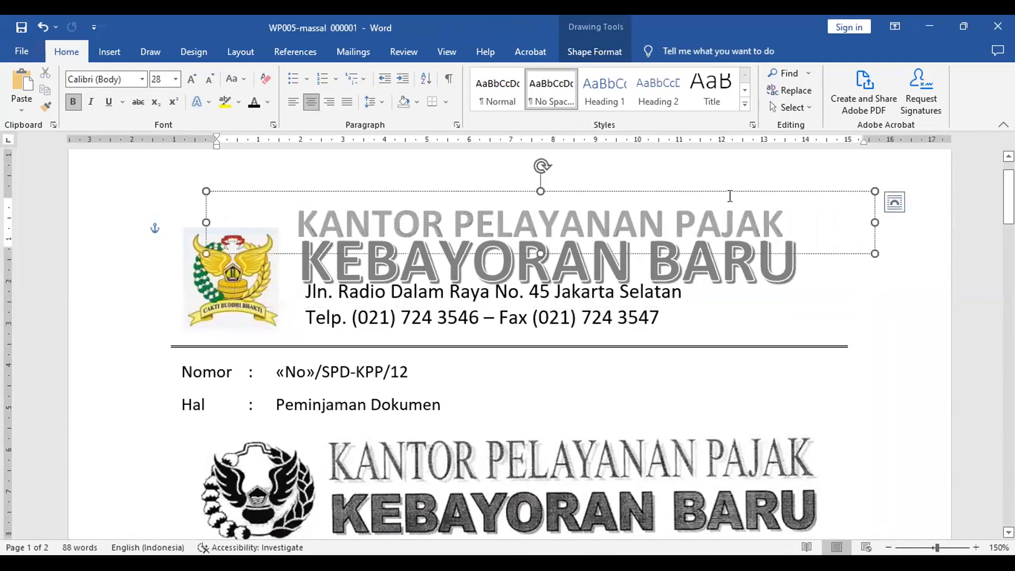
{"action": "left_click_drag", "start_coordinate": [734, 186], "coordinate": [737, 185]}
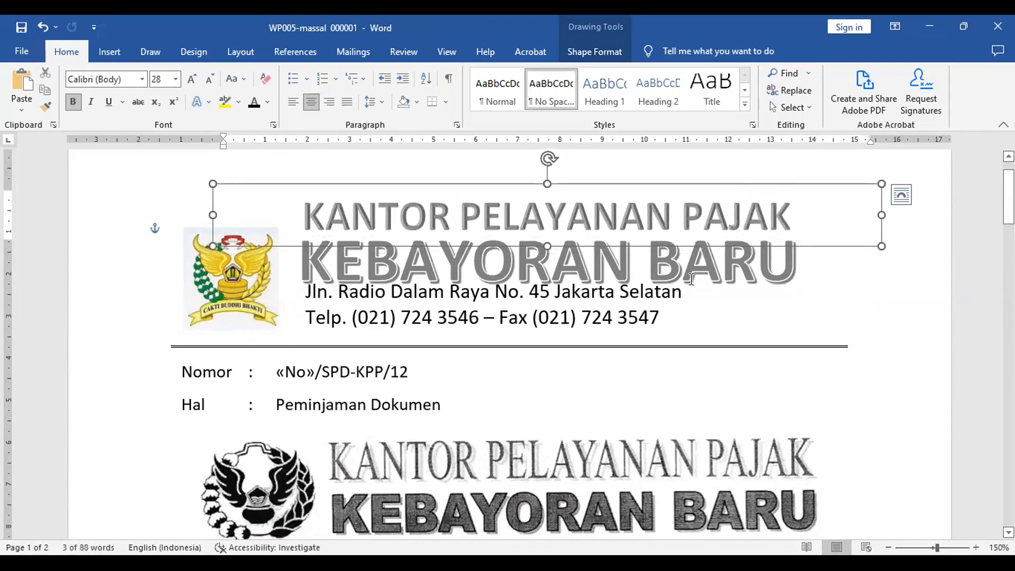
{"action": "left_click", "coordinate": [719, 280]}
{"action": "left_click_drag", "start_coordinate": [722, 308], "coordinate": [727, 304]}
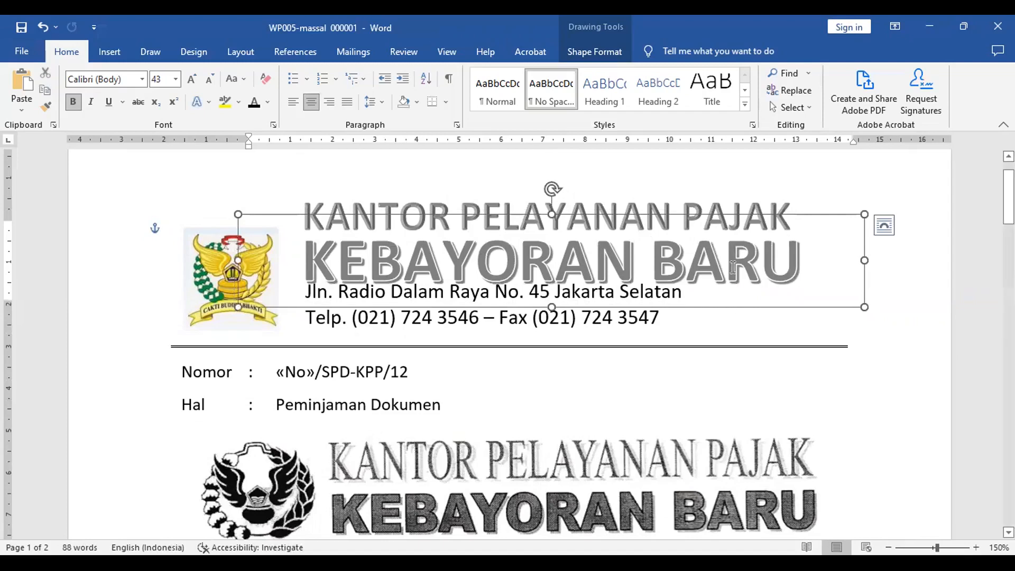
{"action": "left_click", "coordinate": [717, 191]}
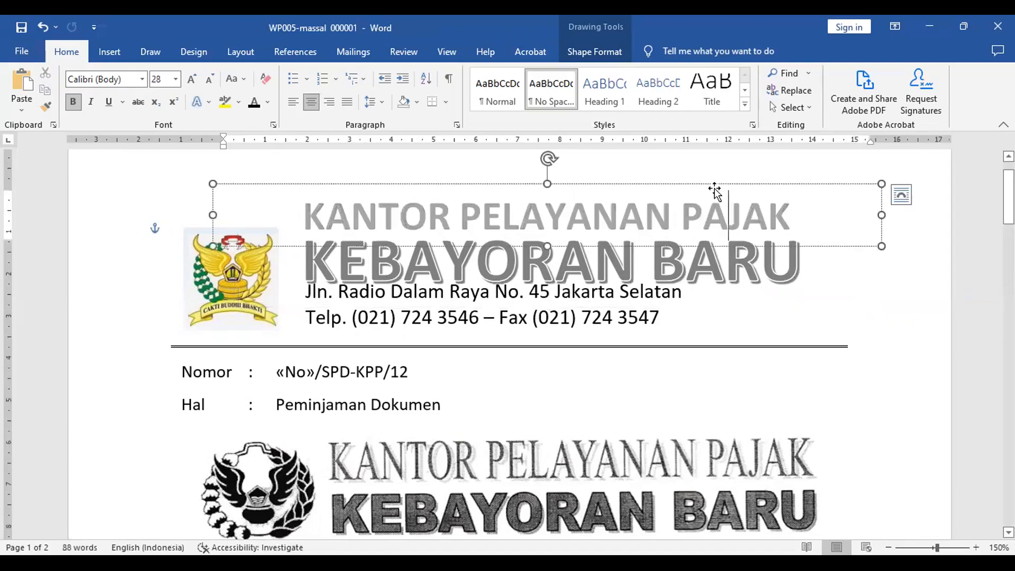
{"action": "left_click_drag", "start_coordinate": [716, 184], "coordinate": [713, 186]}
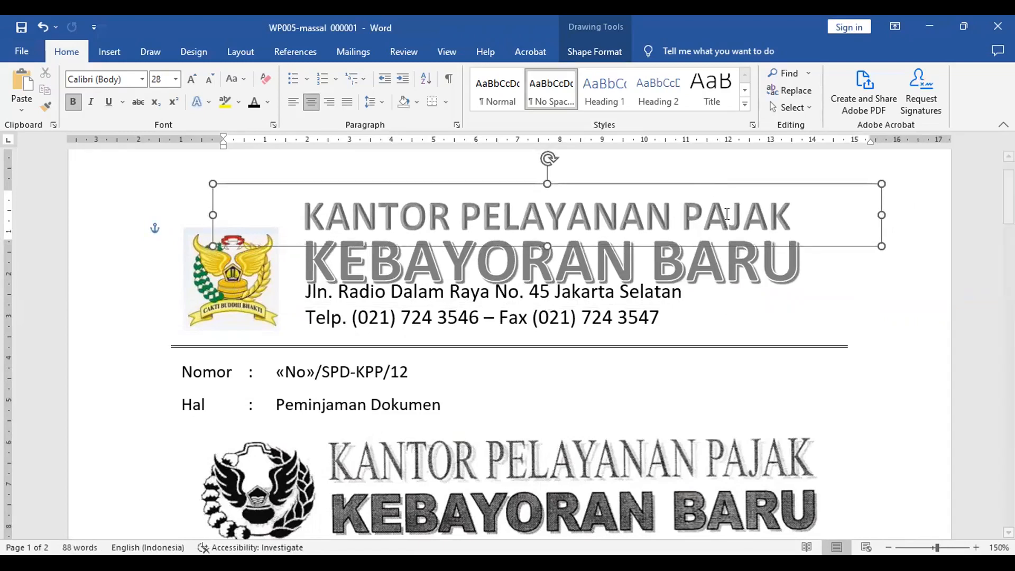
Step: Shift the address text box slightly down so its lines clear the KEBAYORAN BARU heading, and deselect it
{"action": "left_click", "coordinate": [776, 326]}
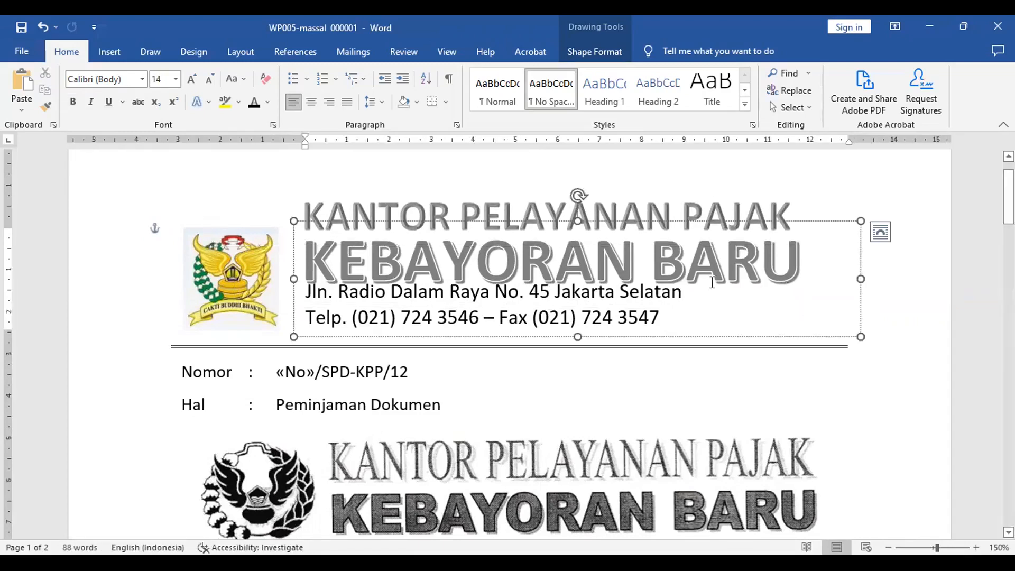
{"action": "left_click", "coordinate": [799, 221]}
{"action": "left_click_drag", "start_coordinate": [799, 223], "coordinate": [801, 229]}
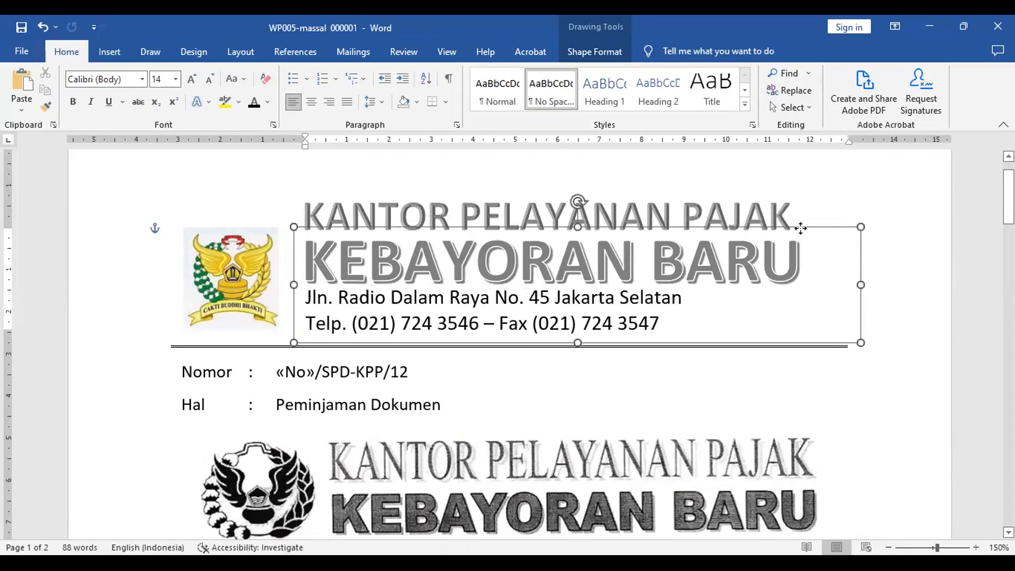
{"action": "left_click", "coordinate": [900, 410]}
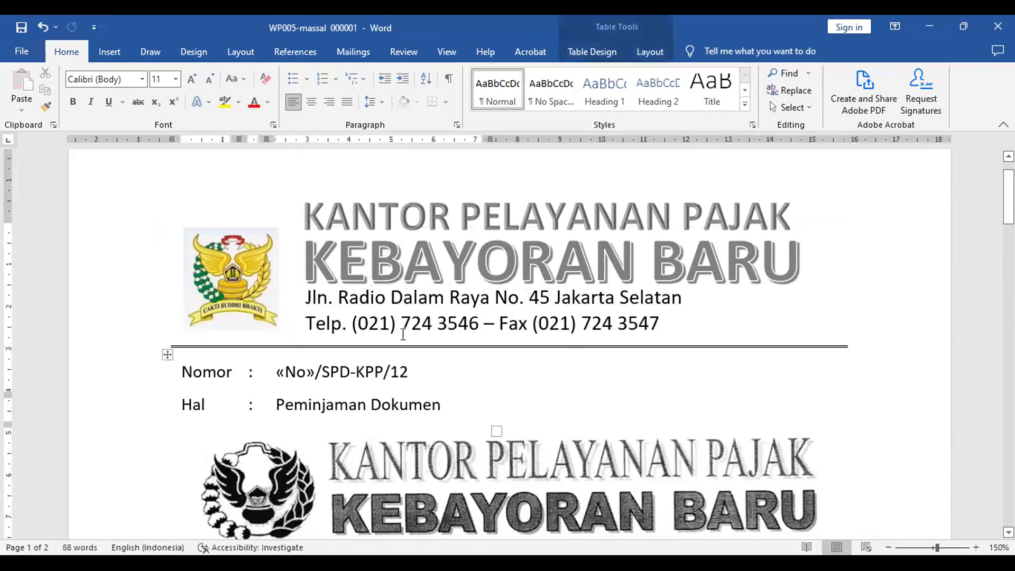
Step: Try to enlarge the colour logo in the letterhead, and undo the move that displaces the KANTOR PELAYANAN PAJAK heading
{"action": "left_click", "coordinate": [242, 266]}
{"action": "left_click", "coordinate": [225, 287]}
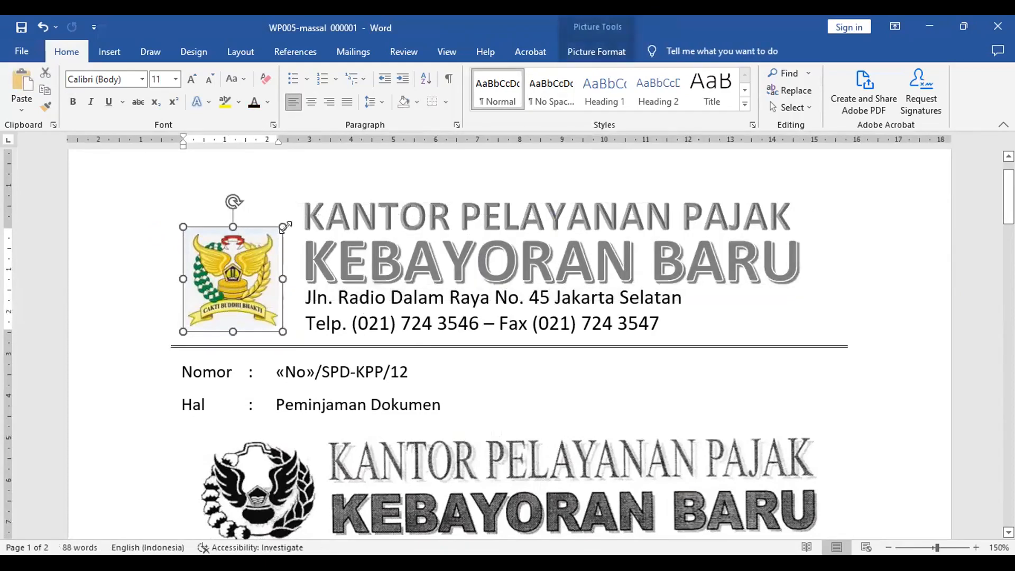
{"action": "left_click_drag", "start_coordinate": [284, 228], "coordinate": [259, 215]}
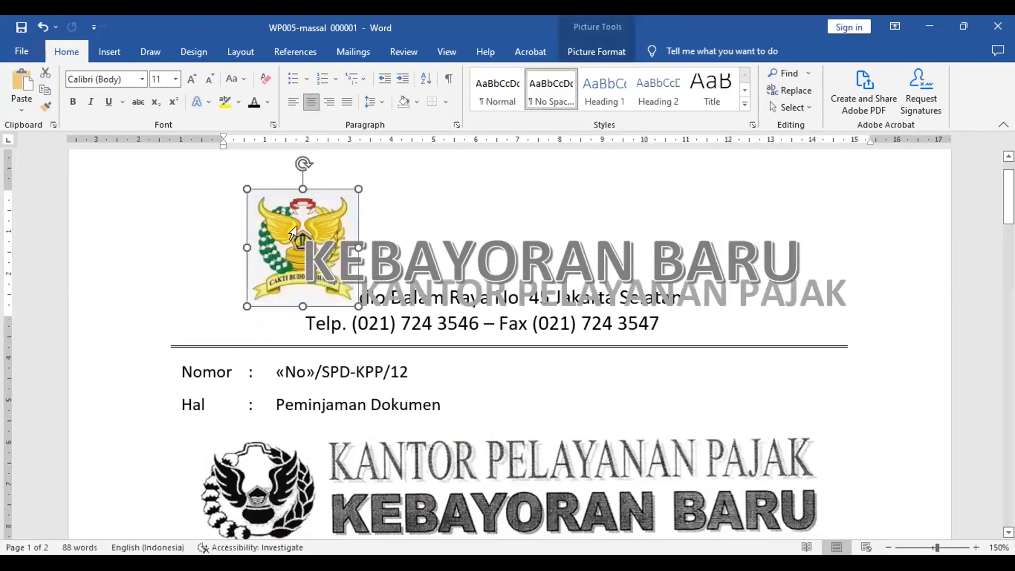
{"action": "left_click", "coordinate": [266, 243]}
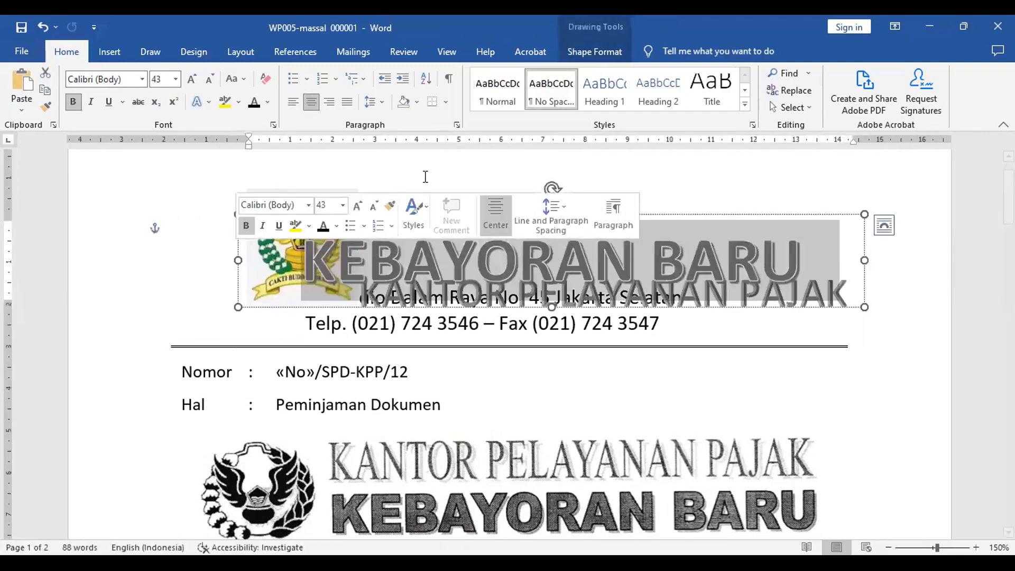
{"action": "left_click", "coordinate": [691, 166]}
{"action": "left_click", "coordinate": [42, 26]}
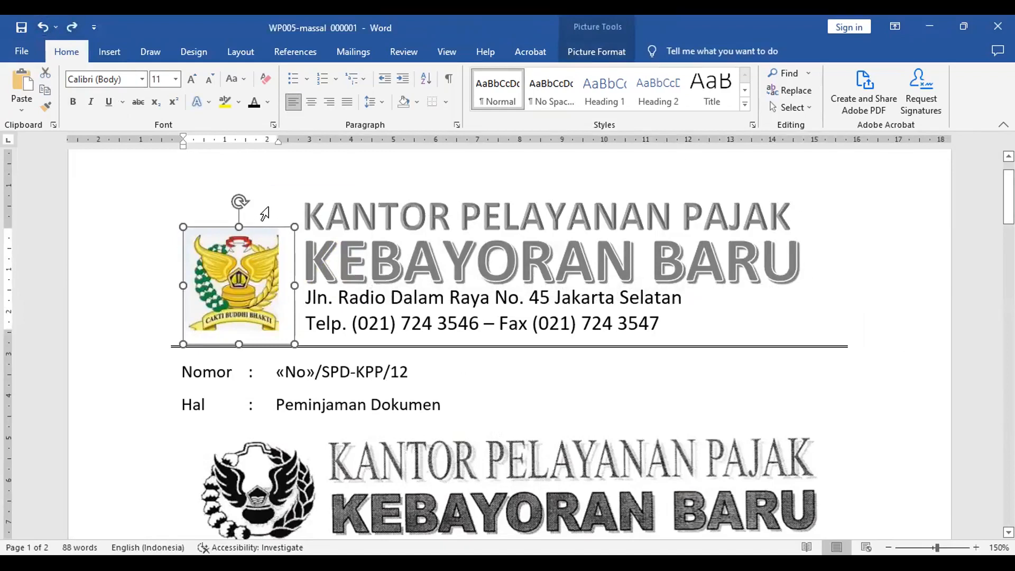
{"action": "left_click", "coordinate": [246, 223]}
{"action": "left_click", "coordinate": [229, 257]}
{"action": "left_click", "coordinate": [305, 333]}
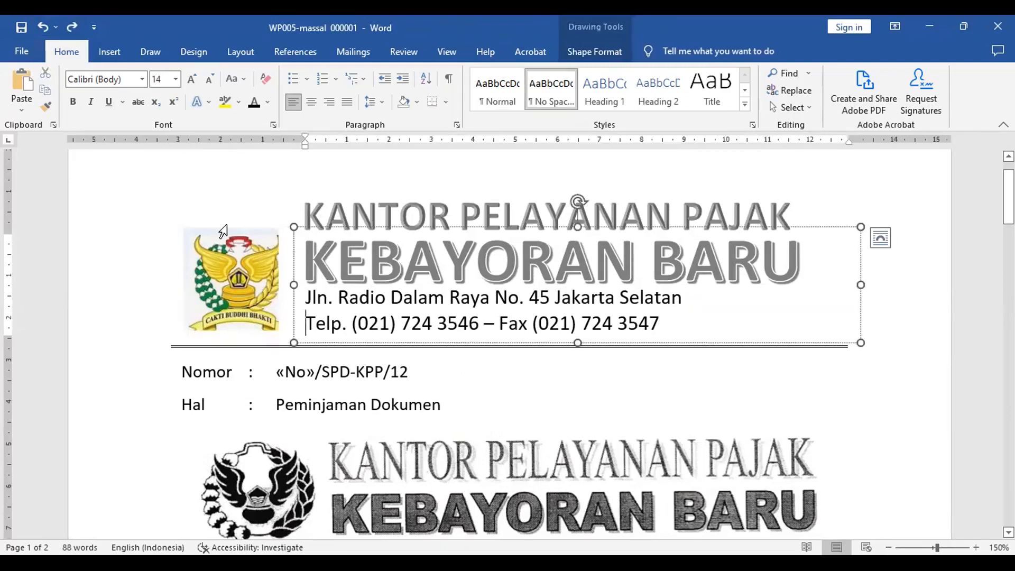
{"action": "triple_click", "coordinate": [242, 275]}
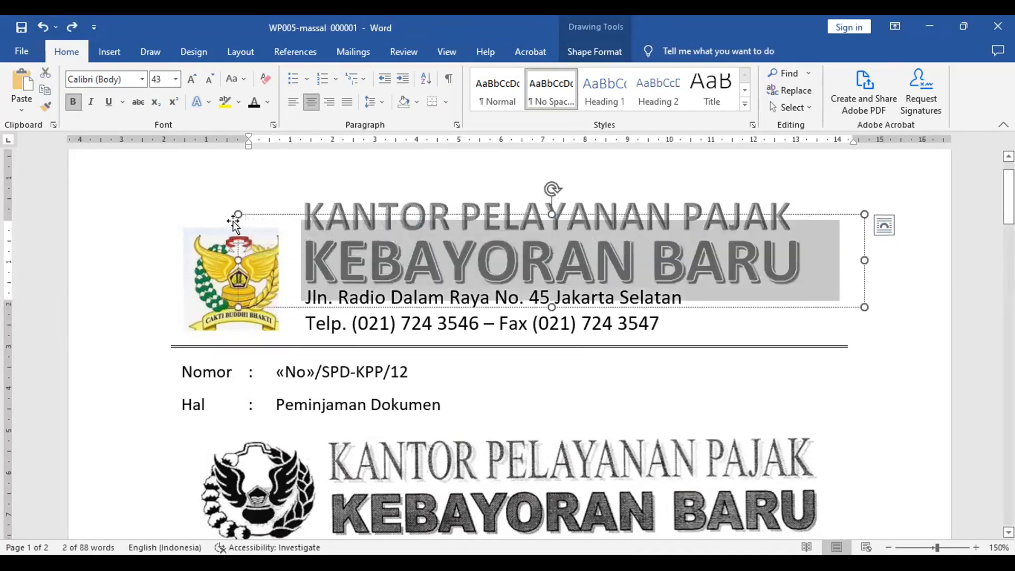
{"action": "left_click", "coordinate": [207, 218]}
{"action": "left_click", "coordinate": [222, 238]}
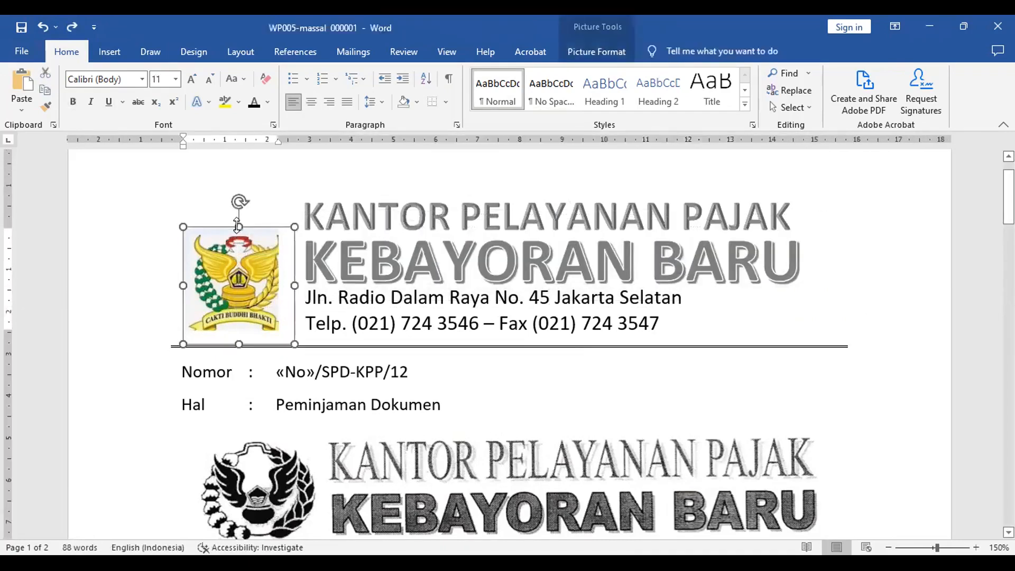
{"action": "left_click", "coordinate": [709, 321]}
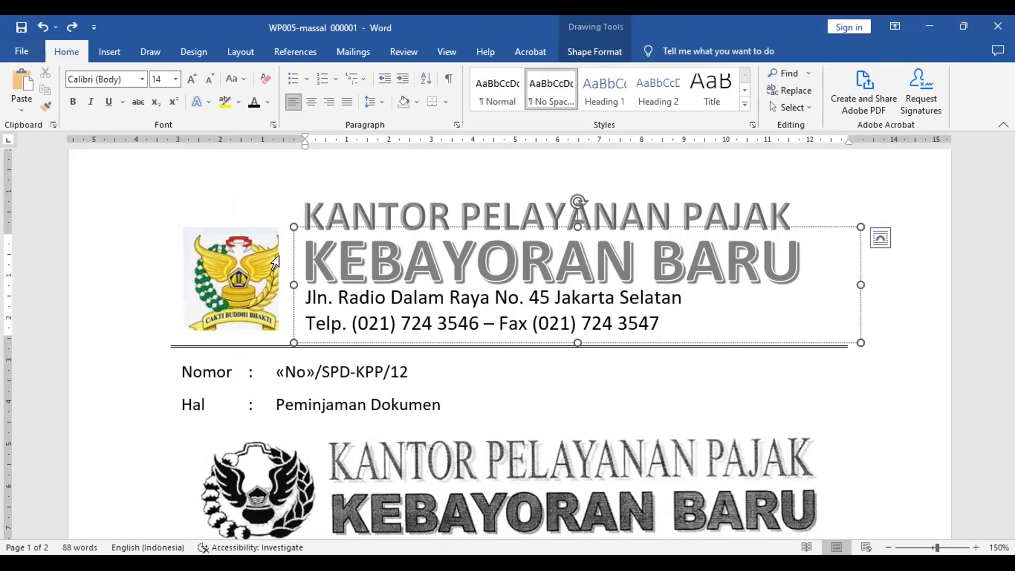
{"action": "key", "text": "ctrl"}
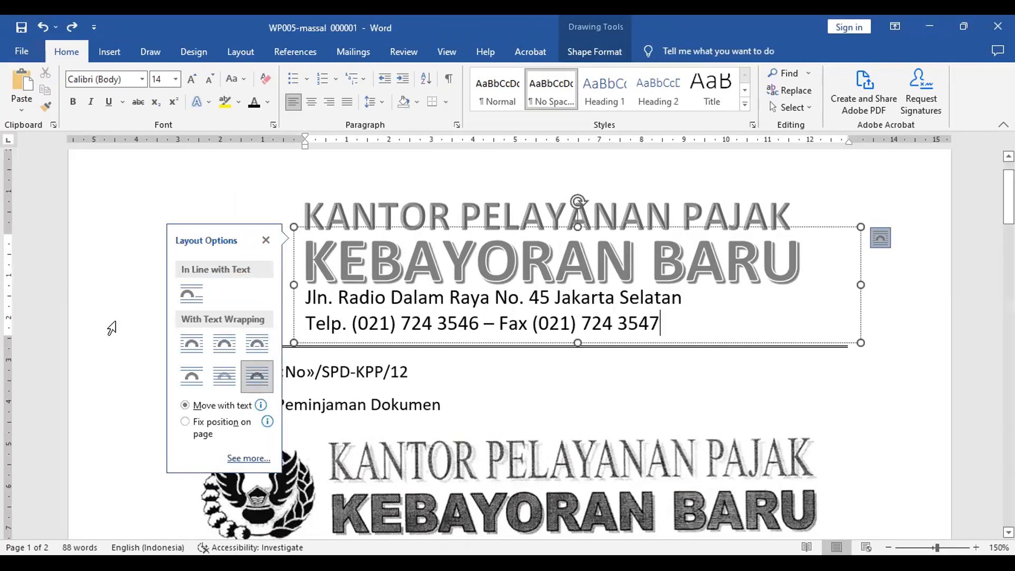
{"action": "left_click", "coordinate": [887, 419]}
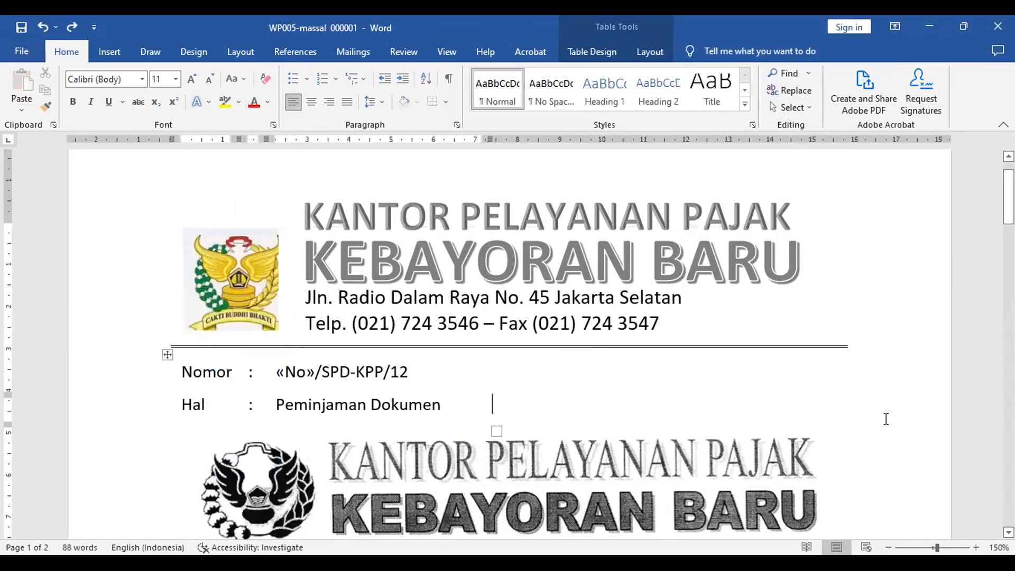
Step: Resize the colour logo slightly smaller so more of the emblem fits inside its frame, and deselect it
{"action": "left_click", "coordinate": [238, 279]}
{"action": "left_click", "coordinate": [249, 317]}
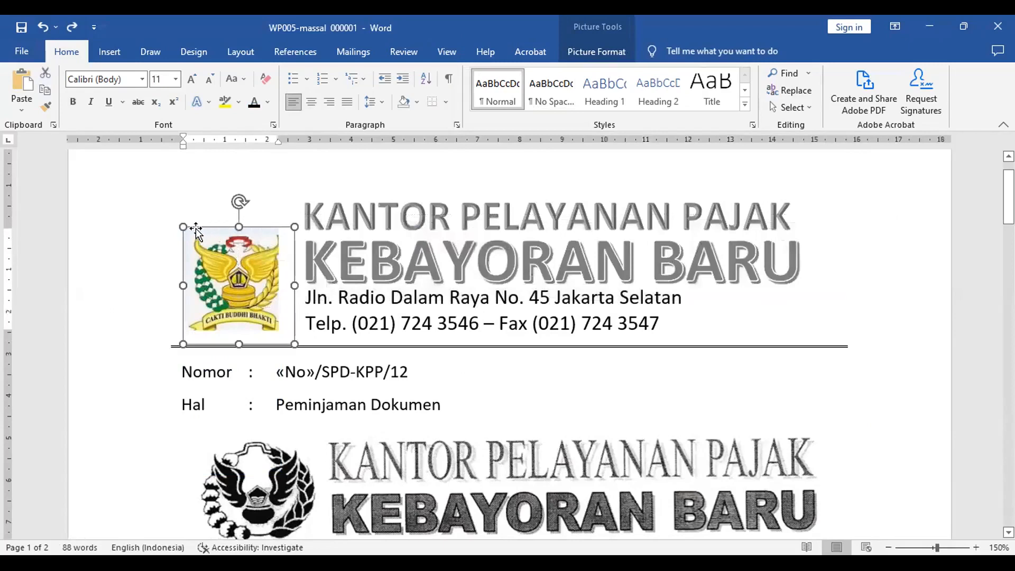
{"action": "left_click_drag", "start_coordinate": [183, 227], "coordinate": [228, 266]}
{"action": "key", "text": "ctrl+z"}
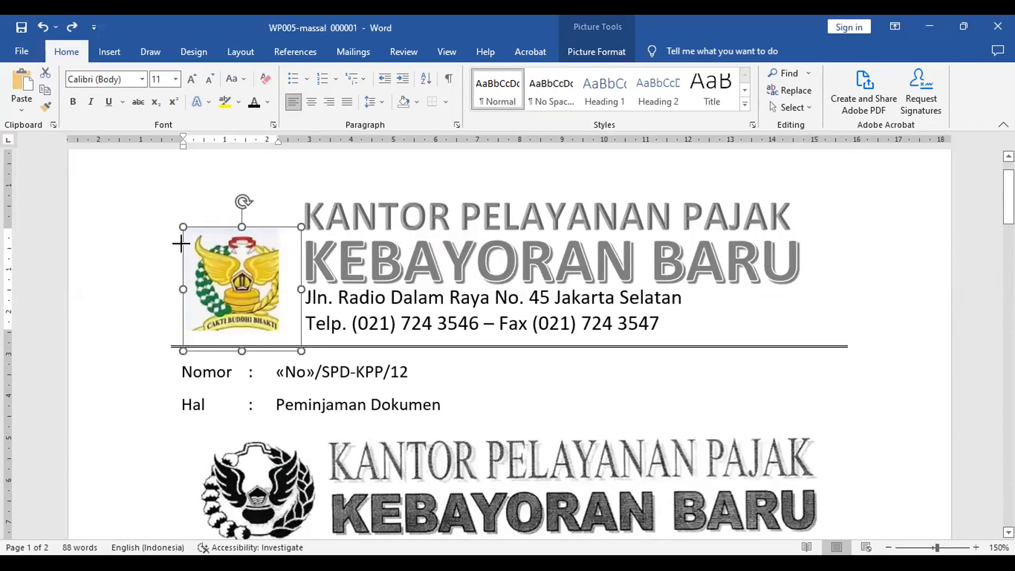
{"action": "left_click_drag", "start_coordinate": [188, 248], "coordinate": [241, 252]}
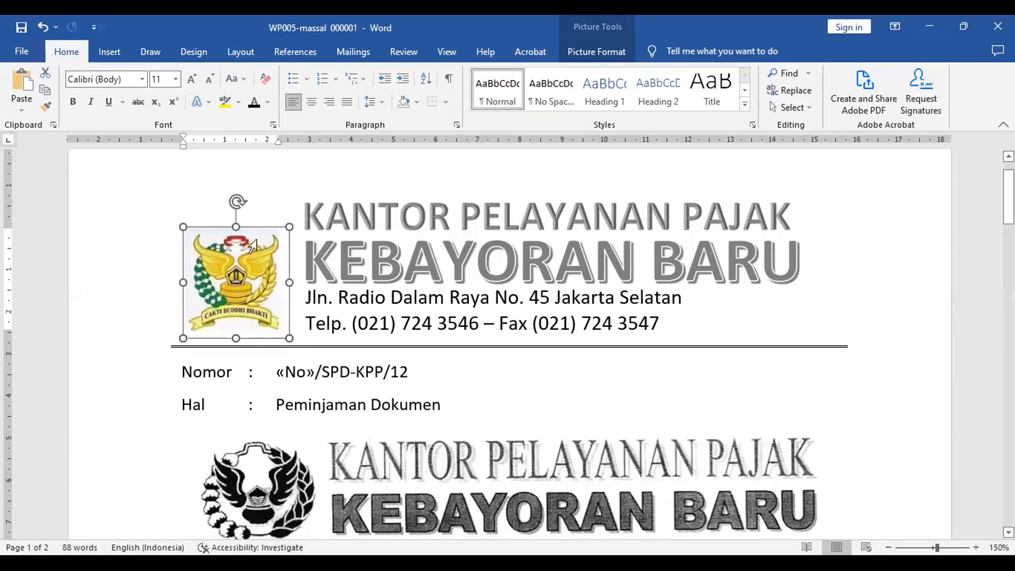
{"action": "left_click", "coordinate": [273, 216]}
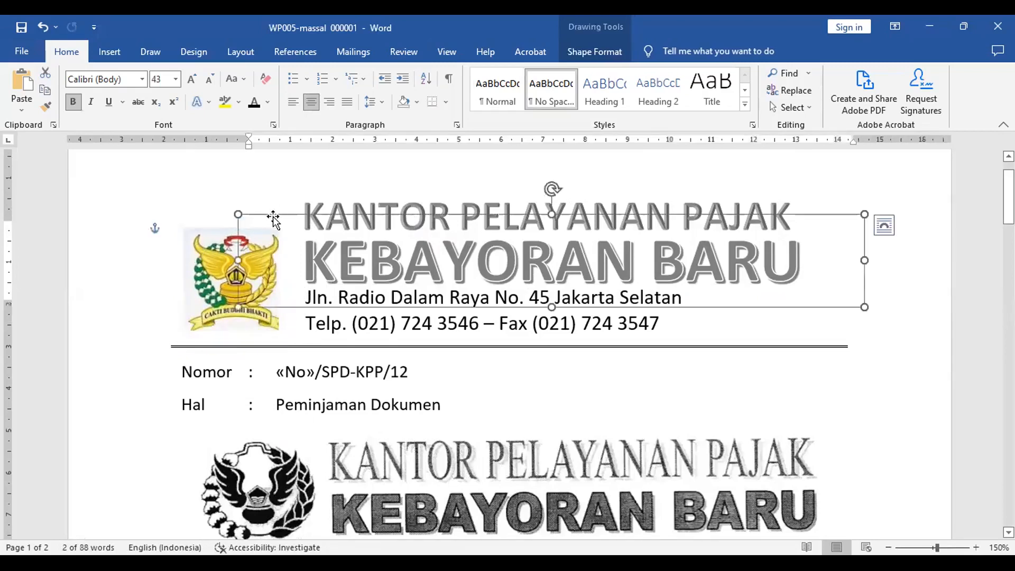
{"action": "left_click", "coordinate": [189, 219]}
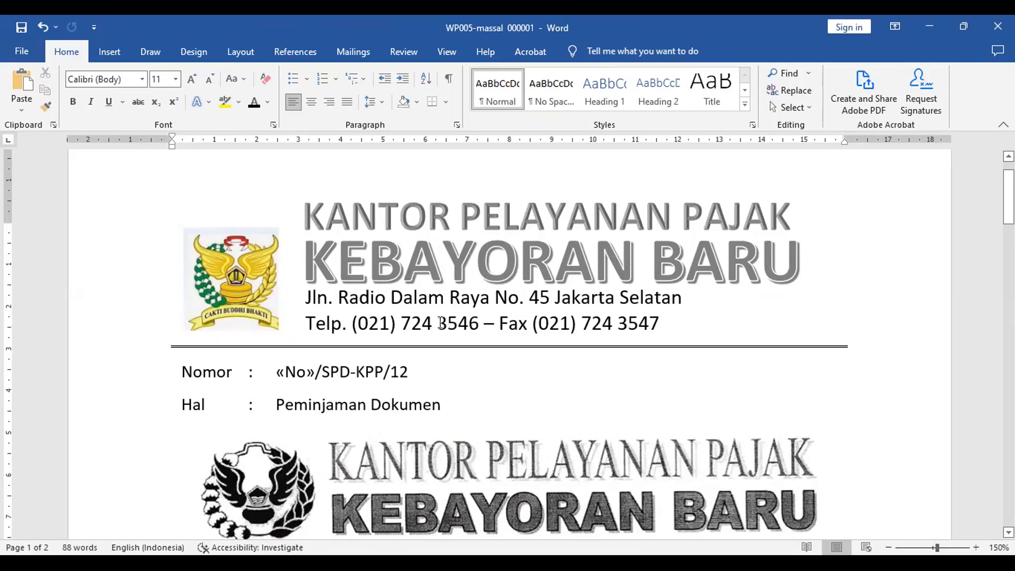
Step: Examine how the letterhead's headings, address lines and logo sit in separate text boxes, briefly showing the formatting marks
{"action": "left_click", "coordinate": [427, 212]}
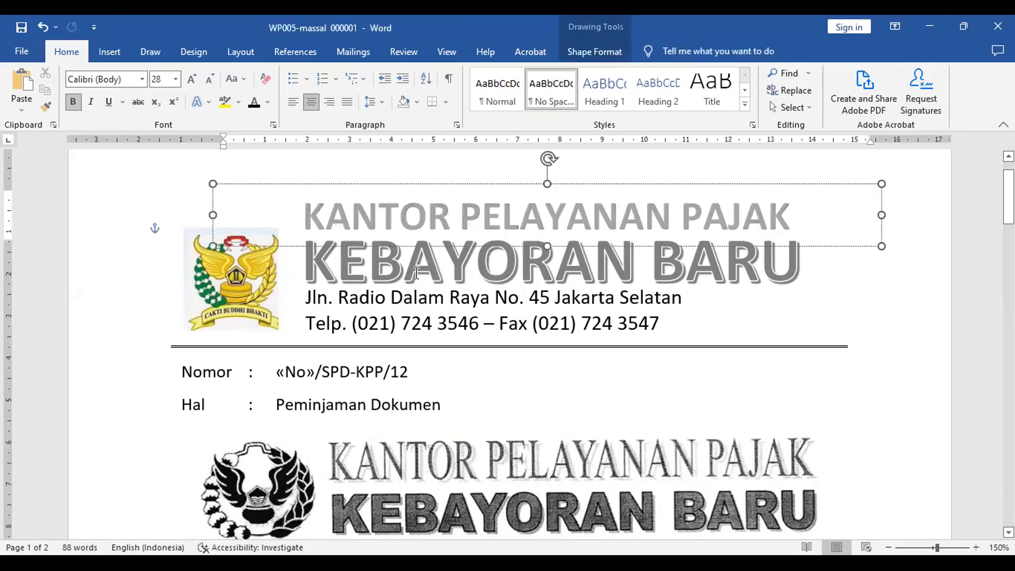
{"action": "left_click", "coordinate": [412, 323]}
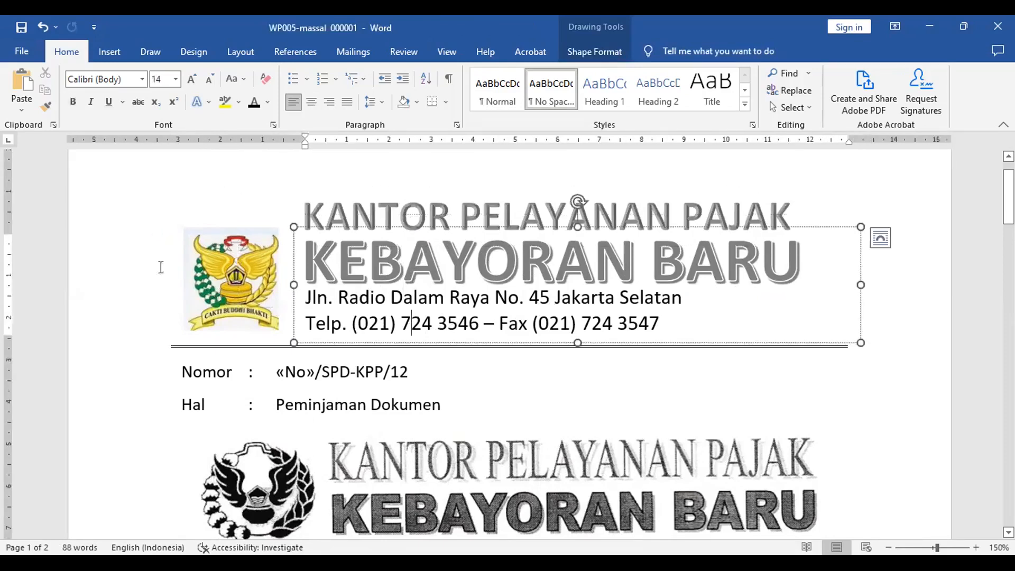
{"action": "left_click", "coordinate": [236, 248]}
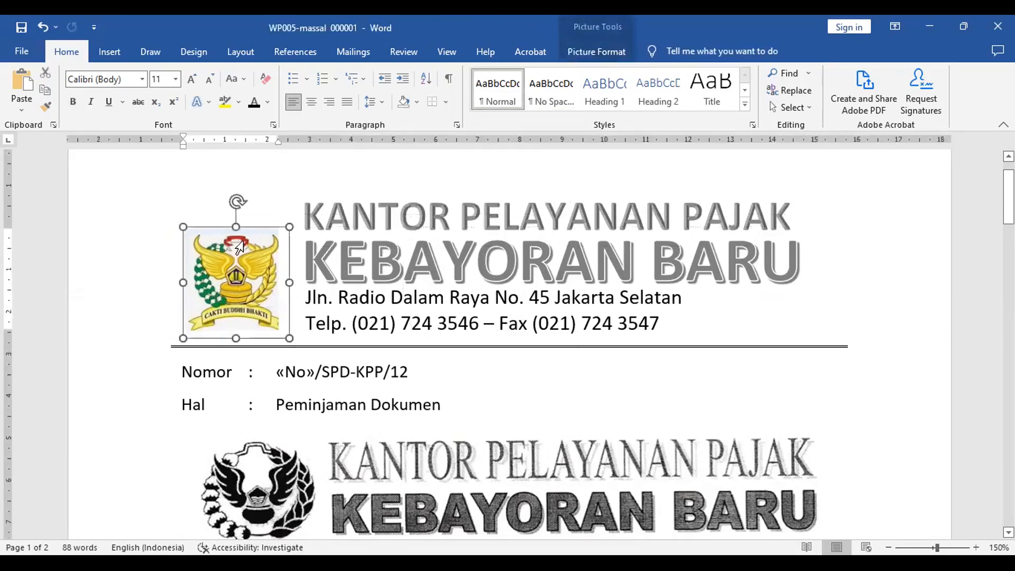
{"action": "left_click", "coordinate": [267, 217]}
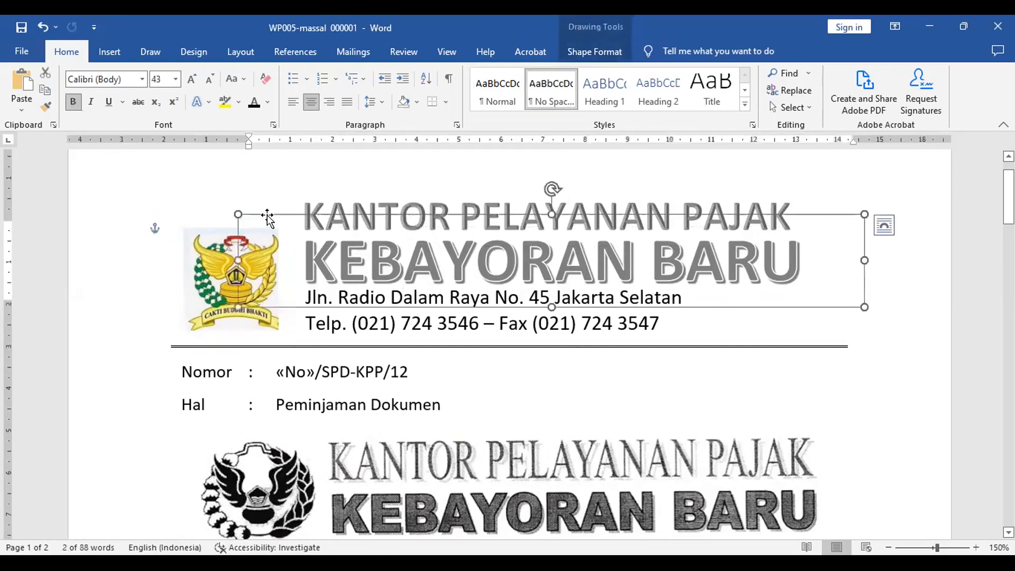
{"action": "left_click", "coordinate": [201, 213]}
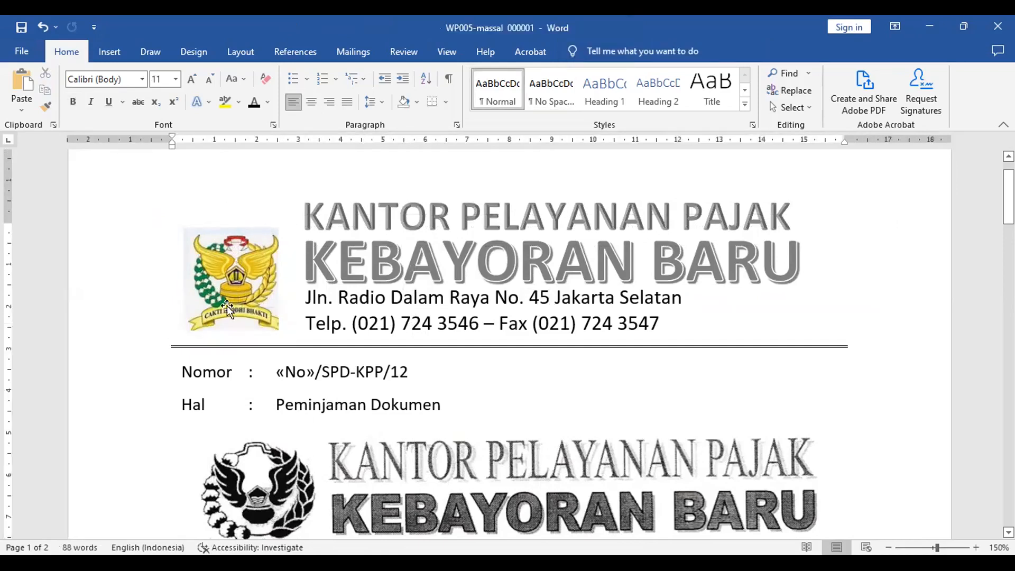
{"action": "left_click", "coordinate": [244, 335]}
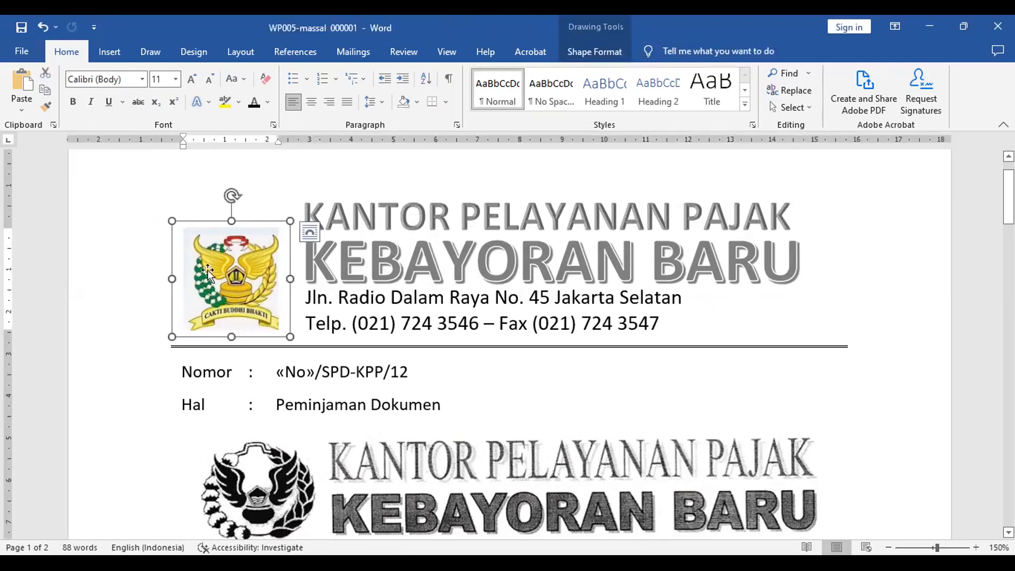
{"action": "left_click", "coordinate": [697, 327]}
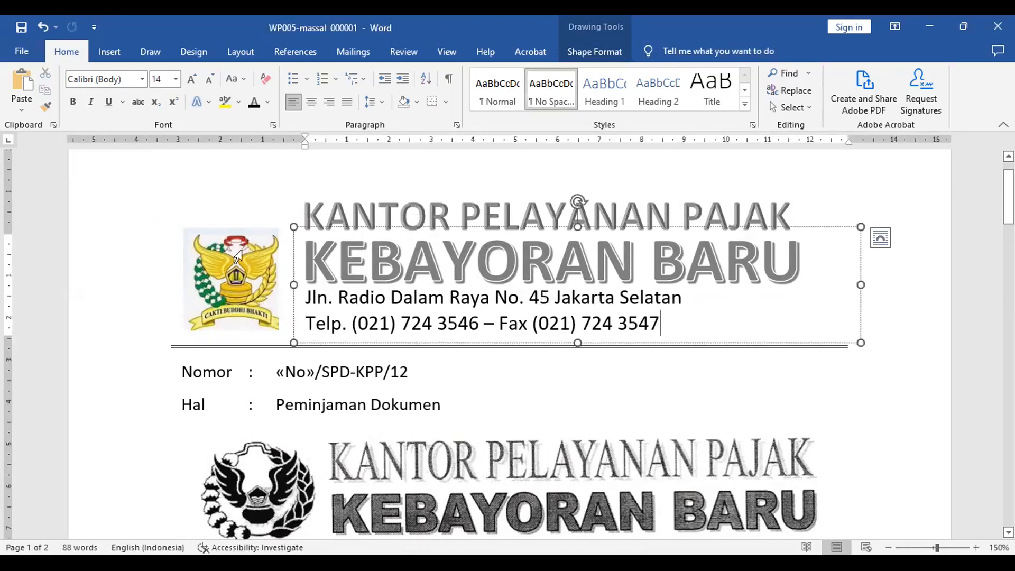
{"action": "left_click", "coordinate": [259, 336]}
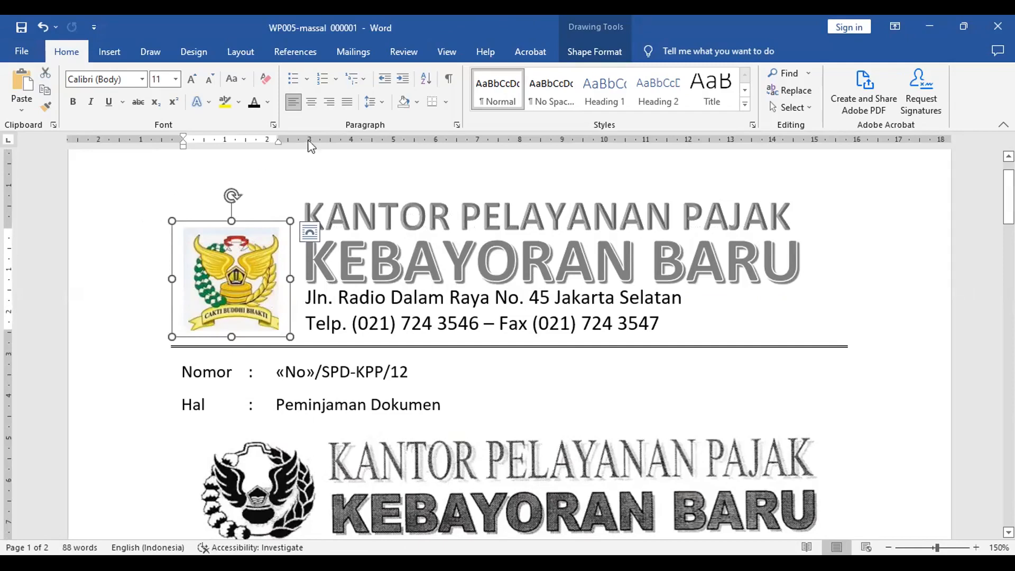
{"action": "left_click", "coordinate": [449, 79]}
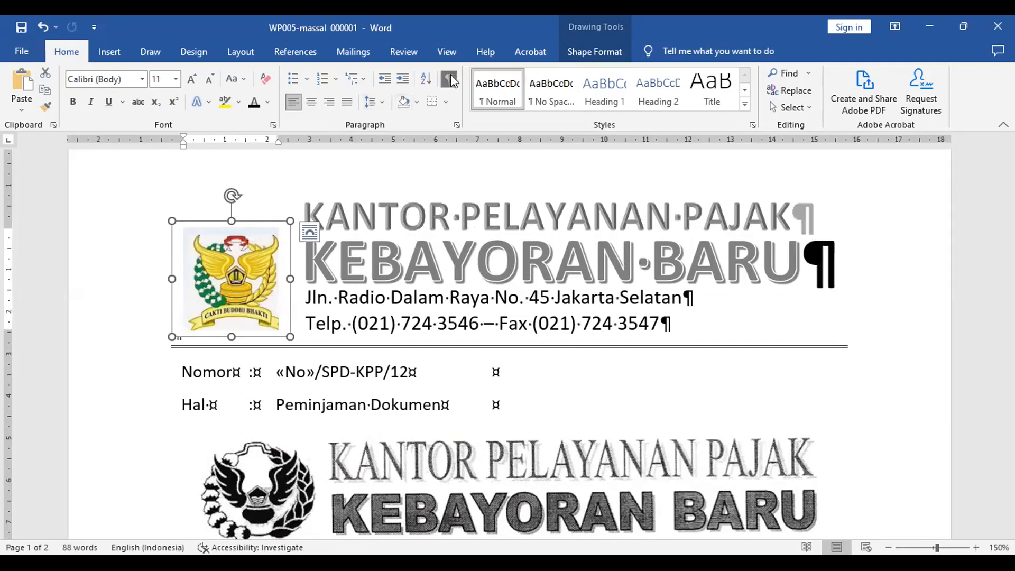
{"action": "left_click", "coordinate": [449, 78]}
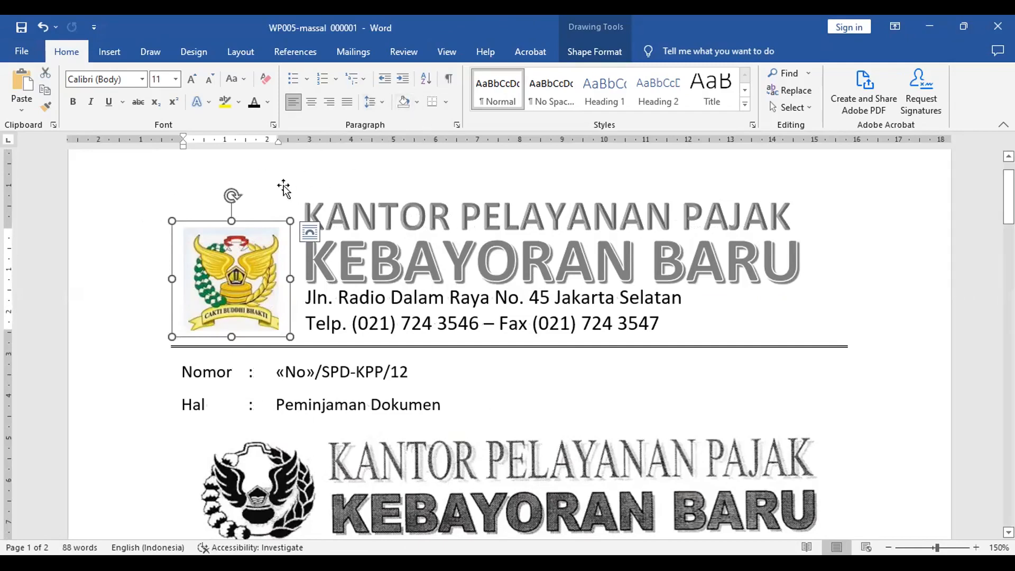
{"action": "left_click", "coordinate": [309, 175]}
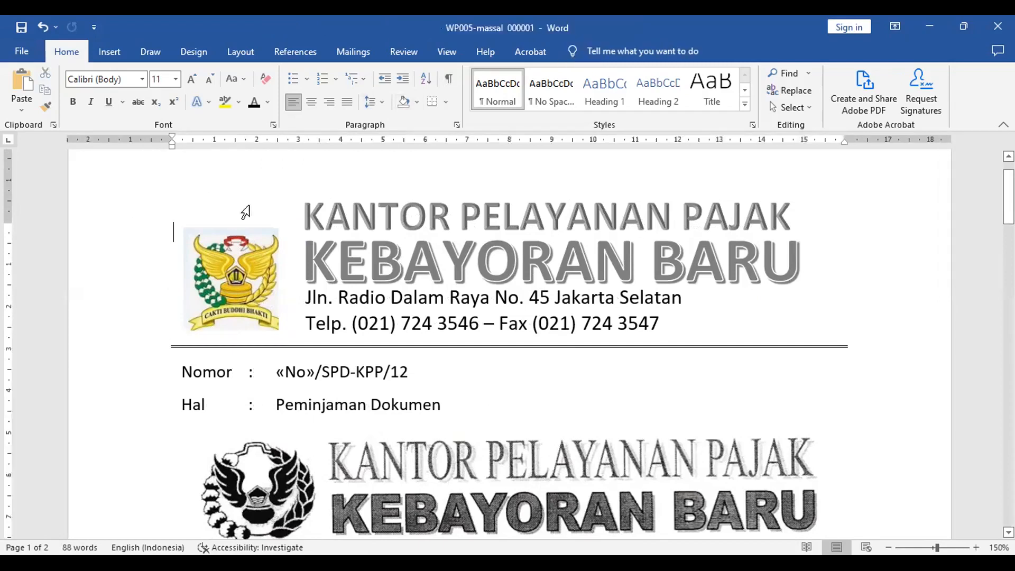
{"action": "left_click", "coordinate": [242, 338]}
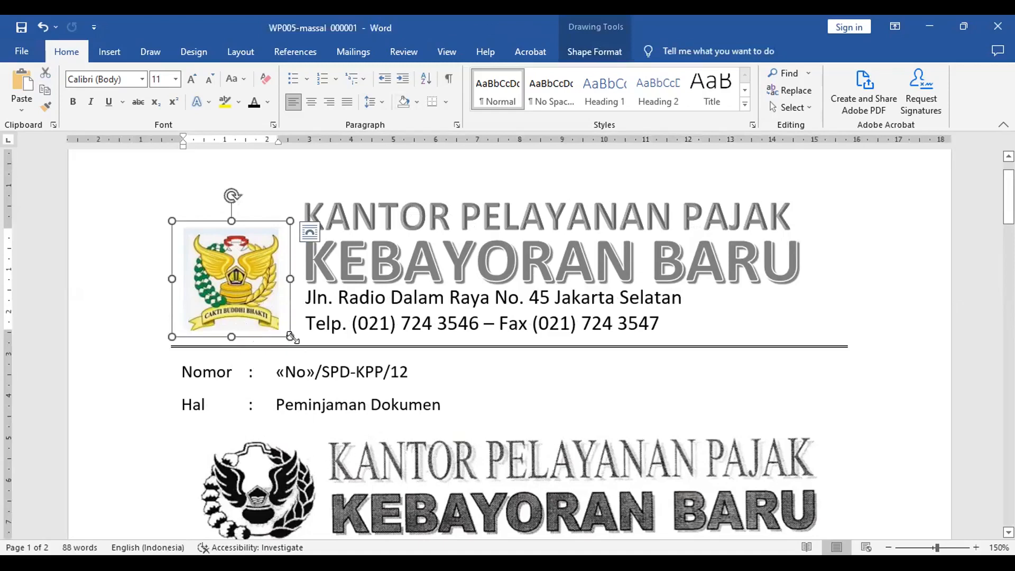
{"action": "left_click", "coordinate": [219, 266]}
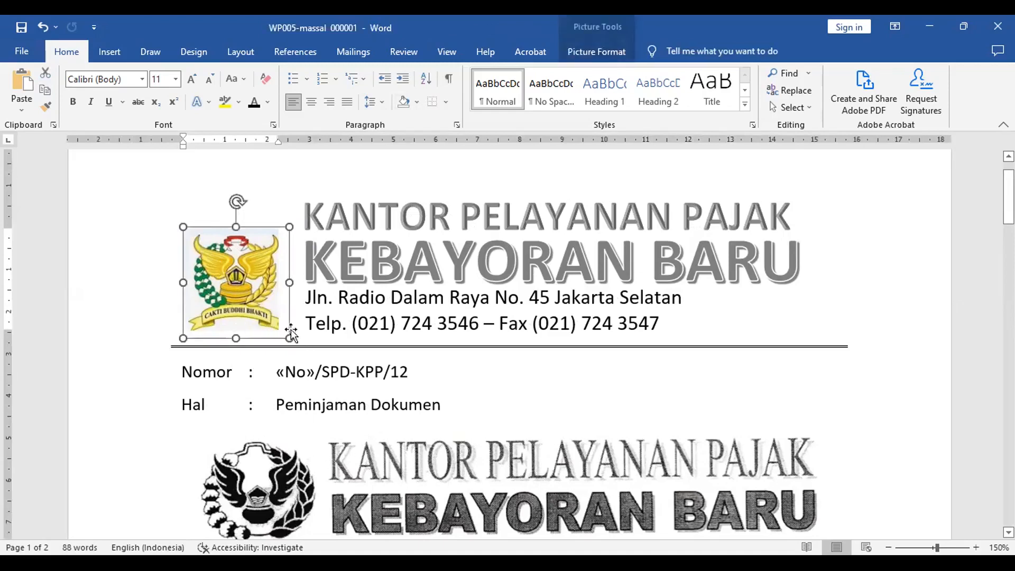
{"action": "left_click", "coordinate": [300, 341]}
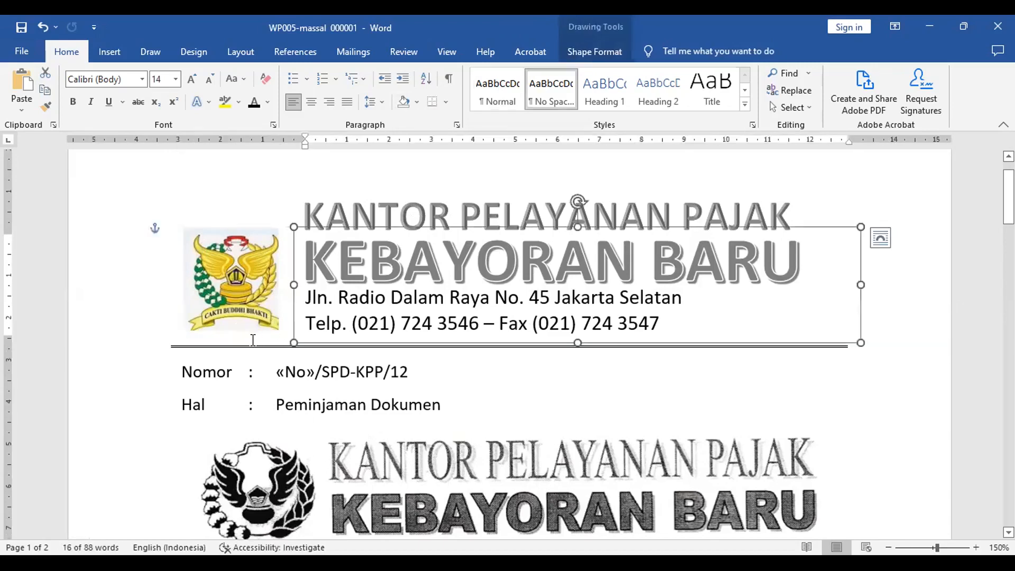
{"action": "left_click", "coordinate": [252, 340]}
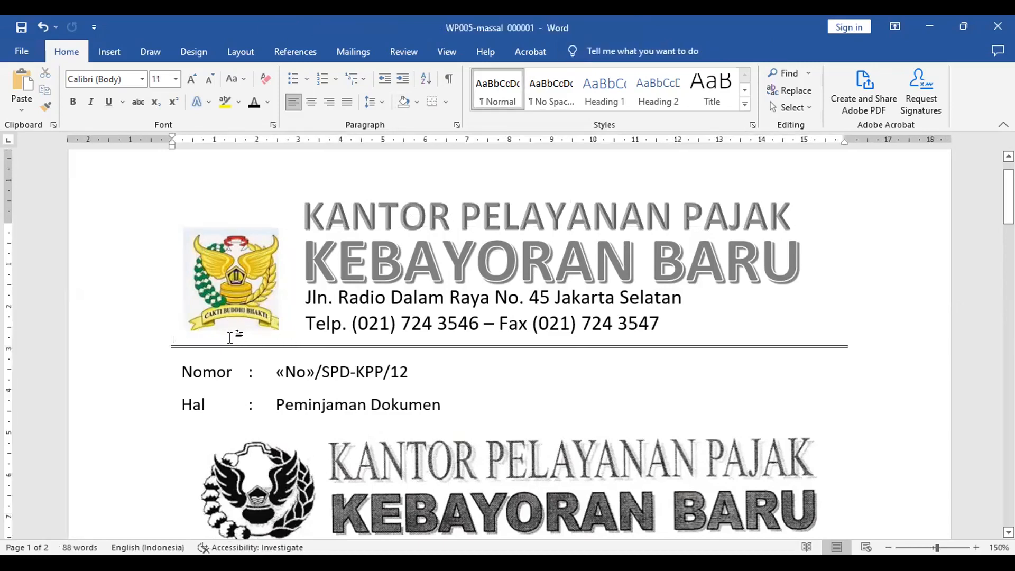
Step: Give the text box around the colour logo a solid outline, and deselect it
{"action": "left_click", "coordinate": [239, 338]}
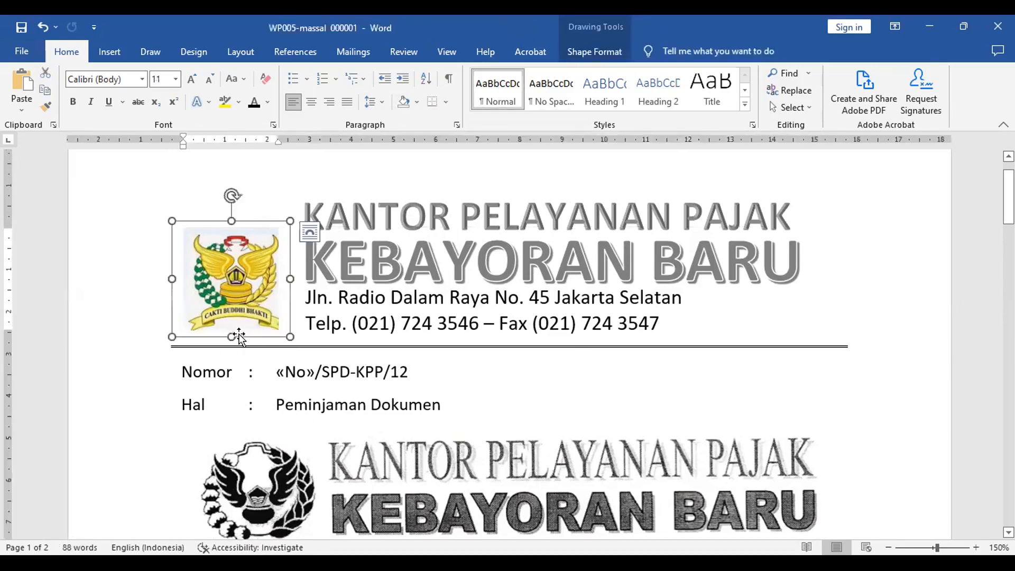
{"action": "right_click", "coordinate": [257, 221]}
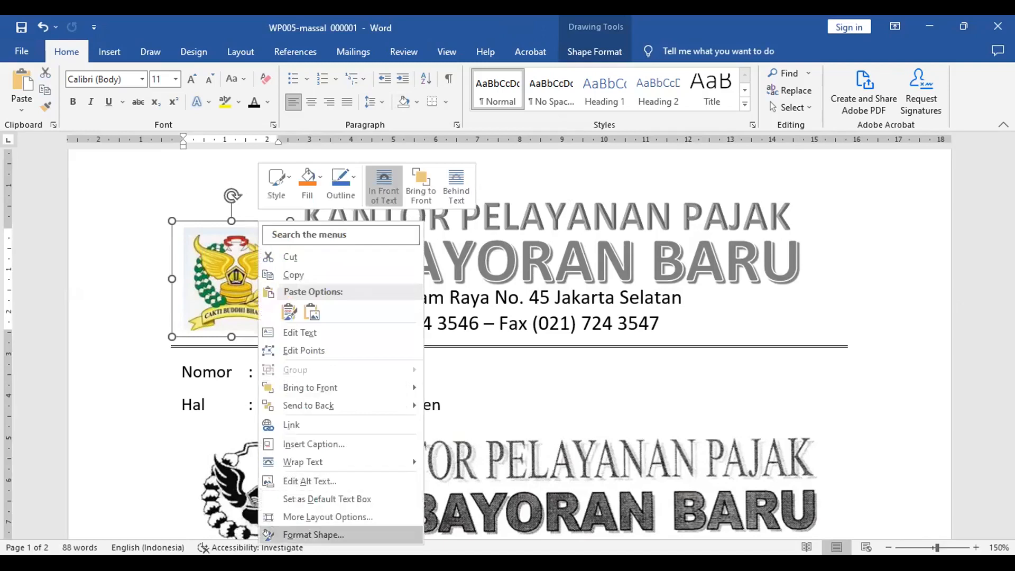
{"action": "left_click", "coordinate": [313, 534]}
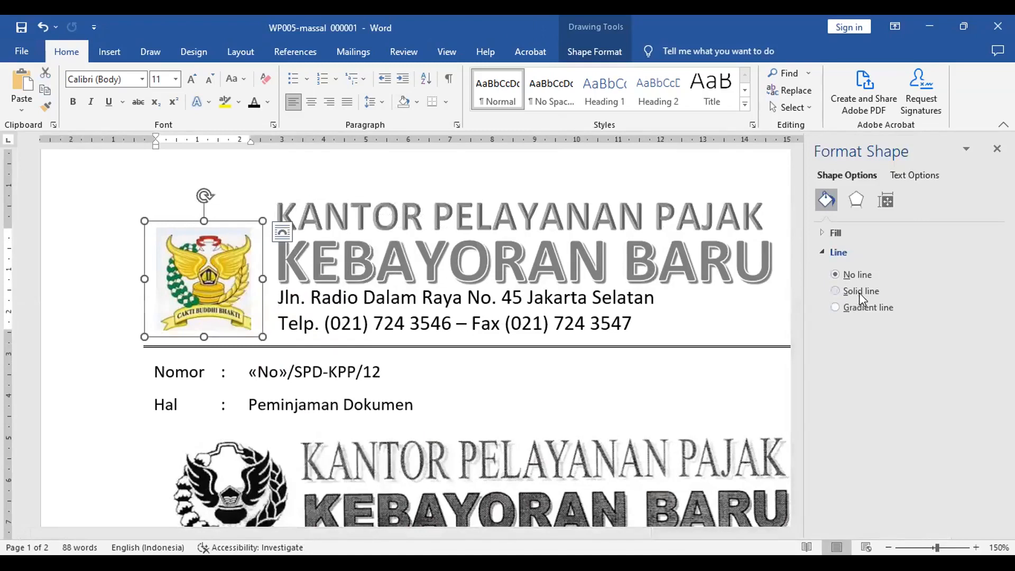
{"action": "left_click", "coordinate": [859, 293]}
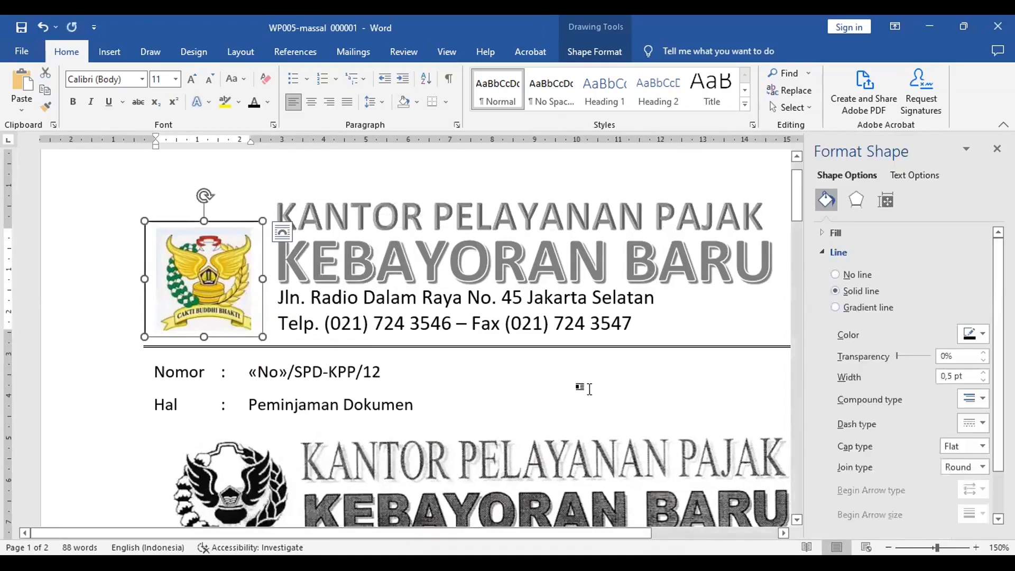
{"action": "left_click", "coordinate": [579, 412]}
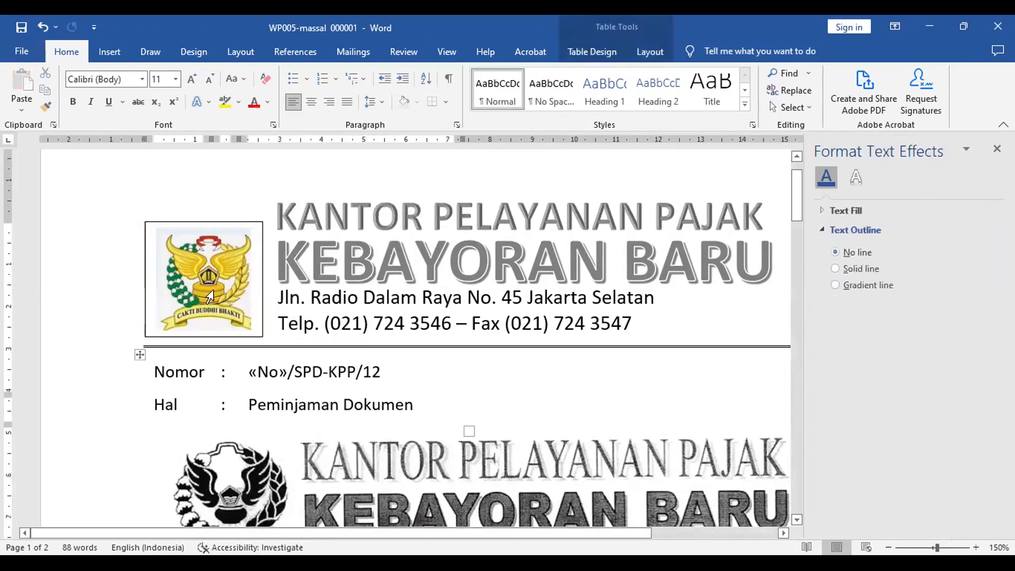
Step: Give the colour logo picture in the letterhead a solid red outline, and deselect it
{"action": "left_click", "coordinate": [186, 291]}
{"action": "left_click", "coordinate": [185, 289]}
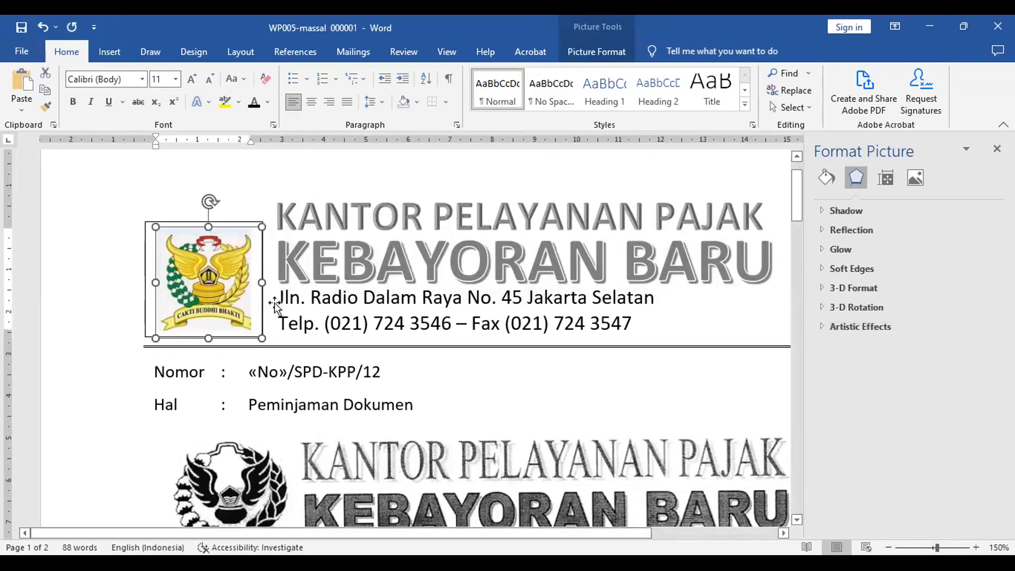
{"action": "right_click", "coordinate": [192, 272]}
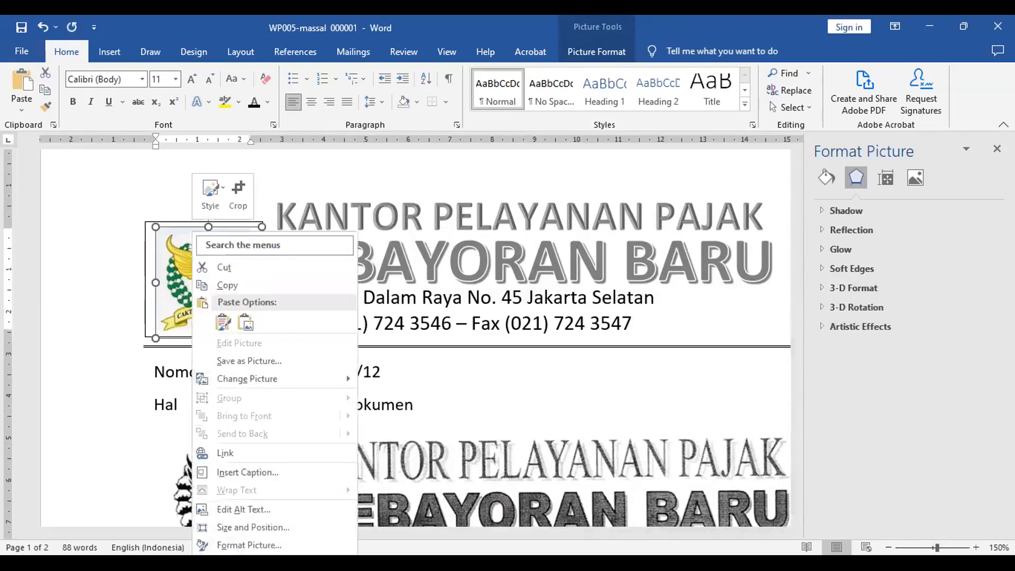
{"action": "left_click", "coordinate": [249, 545]}
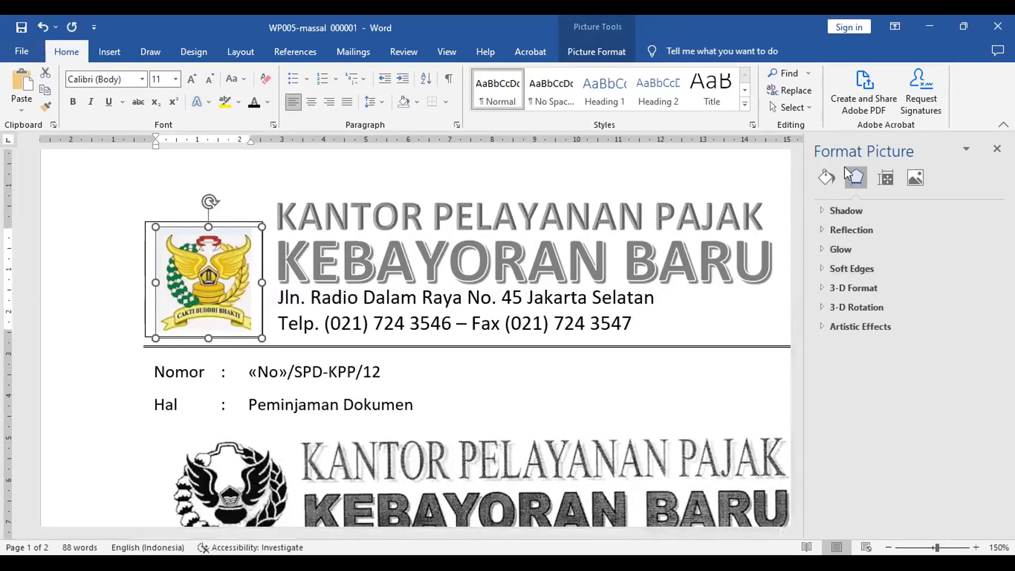
{"action": "left_click", "coordinate": [826, 179]}
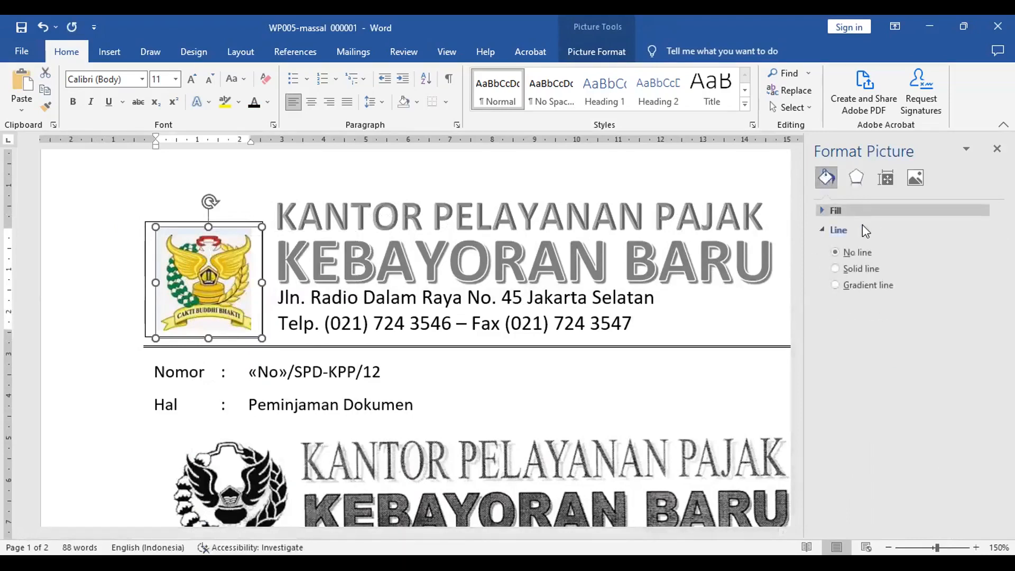
{"action": "left_click", "coordinate": [860, 269]}
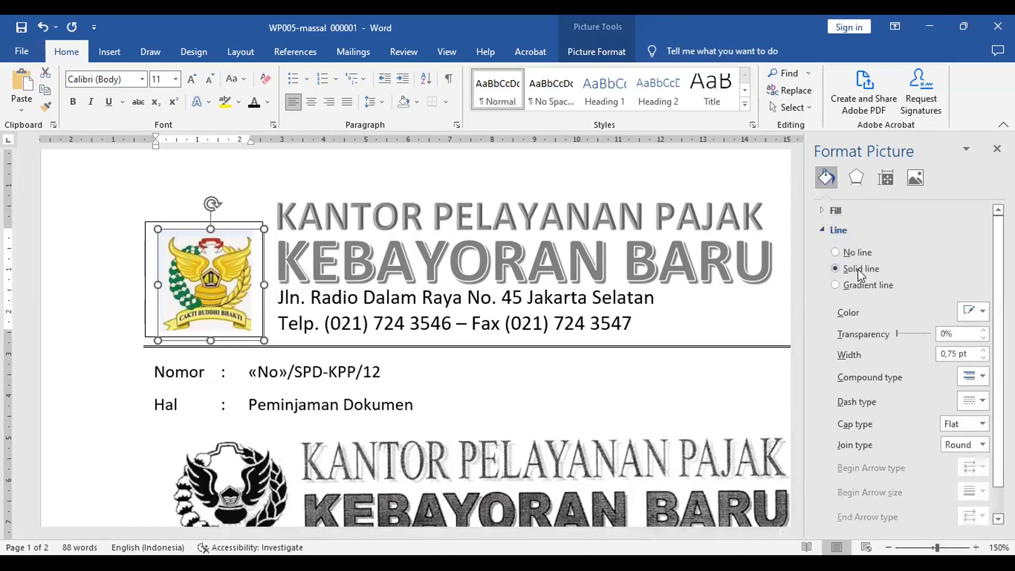
{"action": "left_click", "coordinate": [983, 312]}
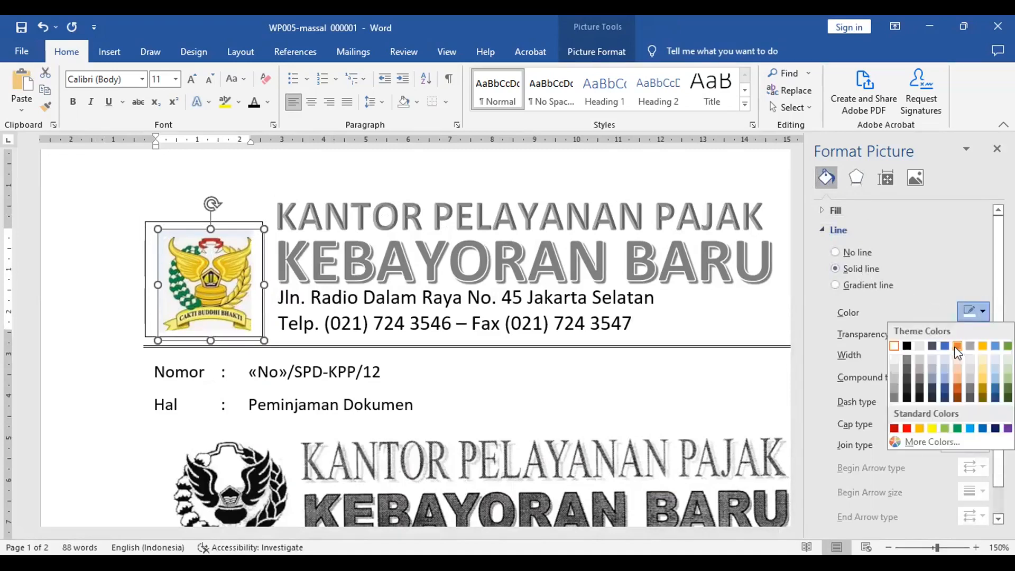
{"action": "left_click", "coordinate": [906, 428]}
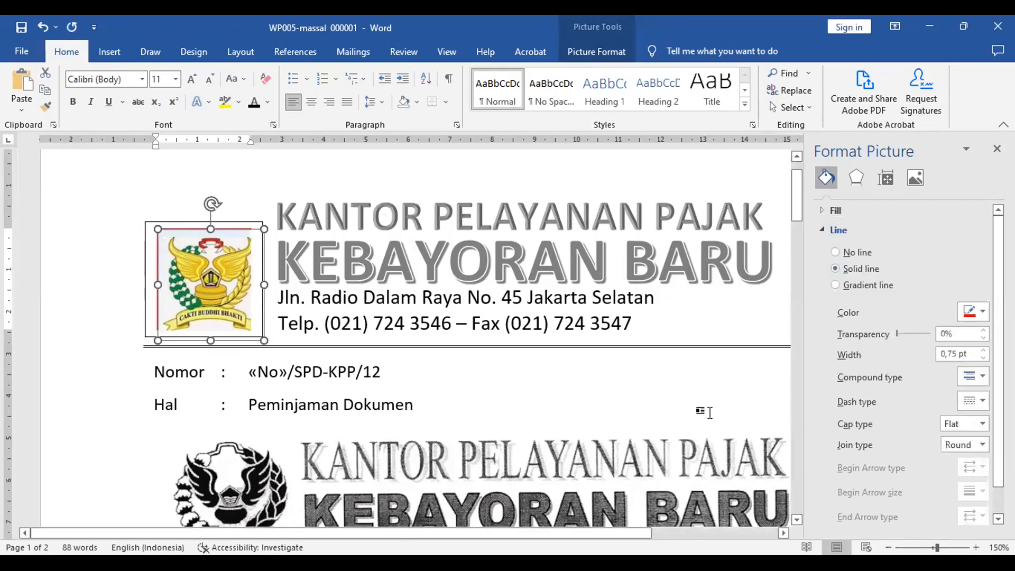
{"action": "left_click", "coordinate": [617, 450]}
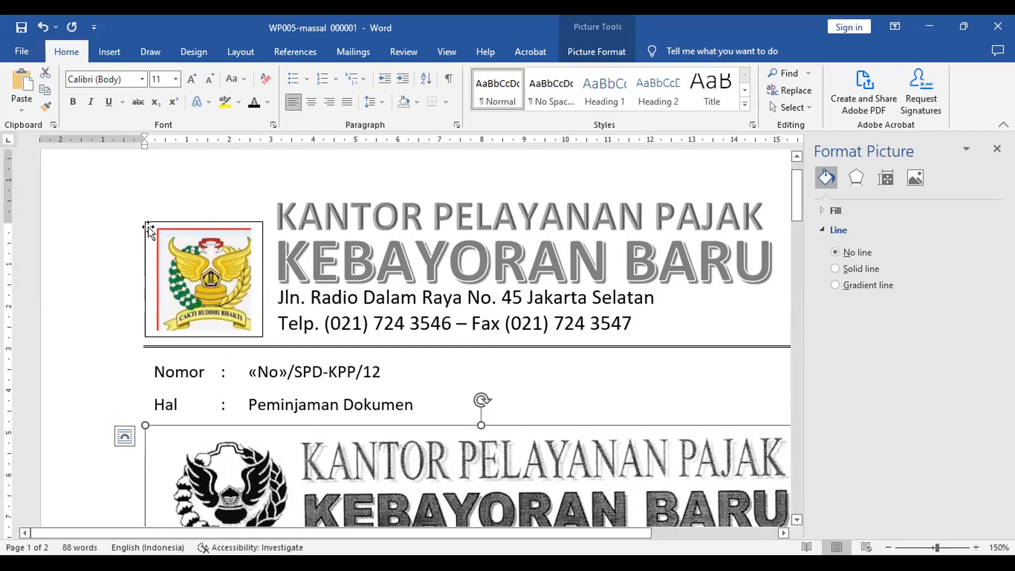
Step: Enlarge the text box around the colour logo so the whole picture fits inside, and deselect it
{"action": "left_click", "coordinate": [263, 221]}
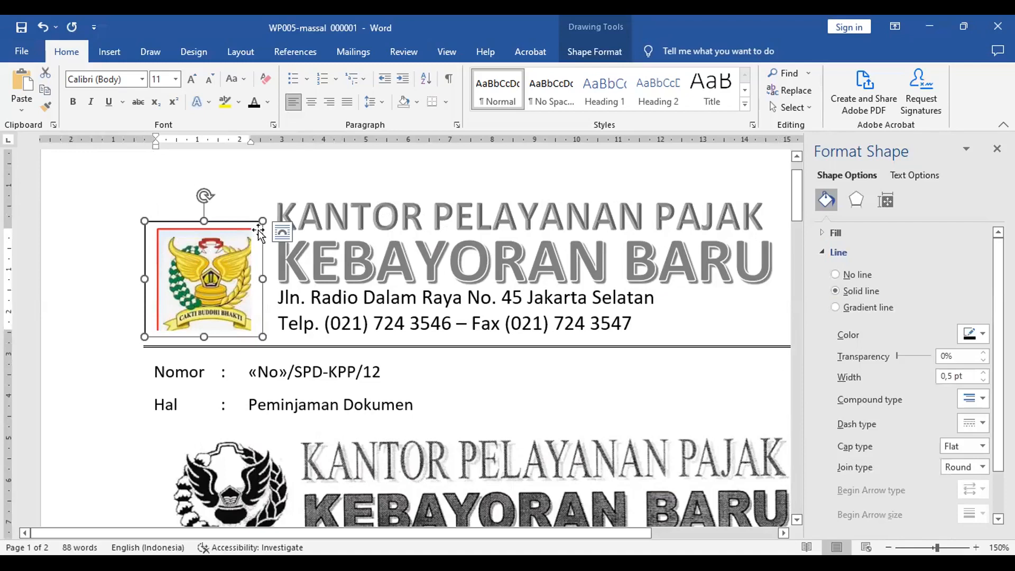
{"action": "left_click_drag", "start_coordinate": [262, 221], "coordinate": [290, 196]}
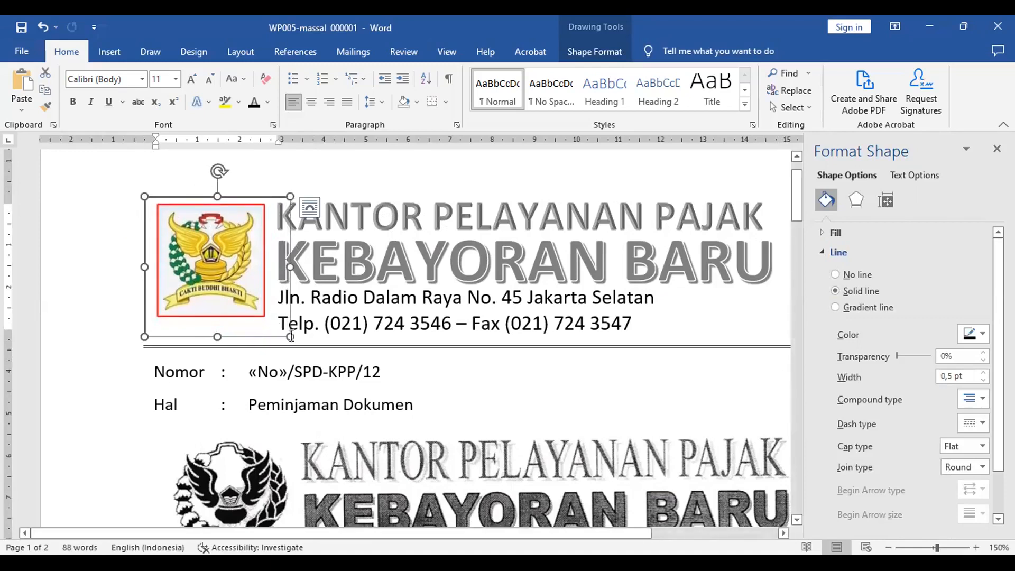
{"action": "mouse_move", "coordinate": [290, 337]}
{"action": "left_mouse_down"}
{"action": "mouse_move", "coordinate": [296, 343]}
{"action": "mouse_move", "coordinate": [292, 332]}
{"action": "left_mouse_up"}
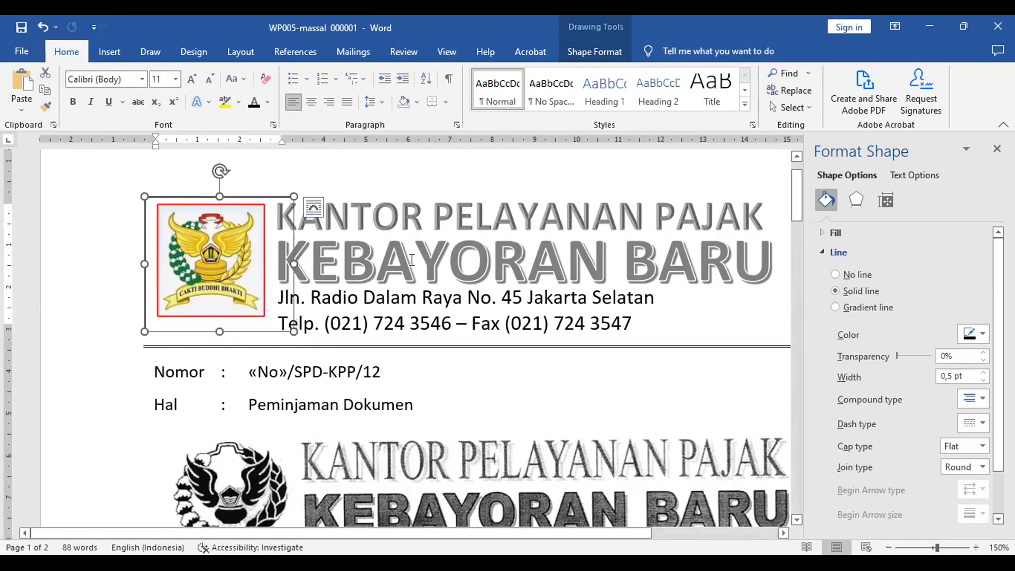
{"action": "left_click", "coordinate": [536, 203]}
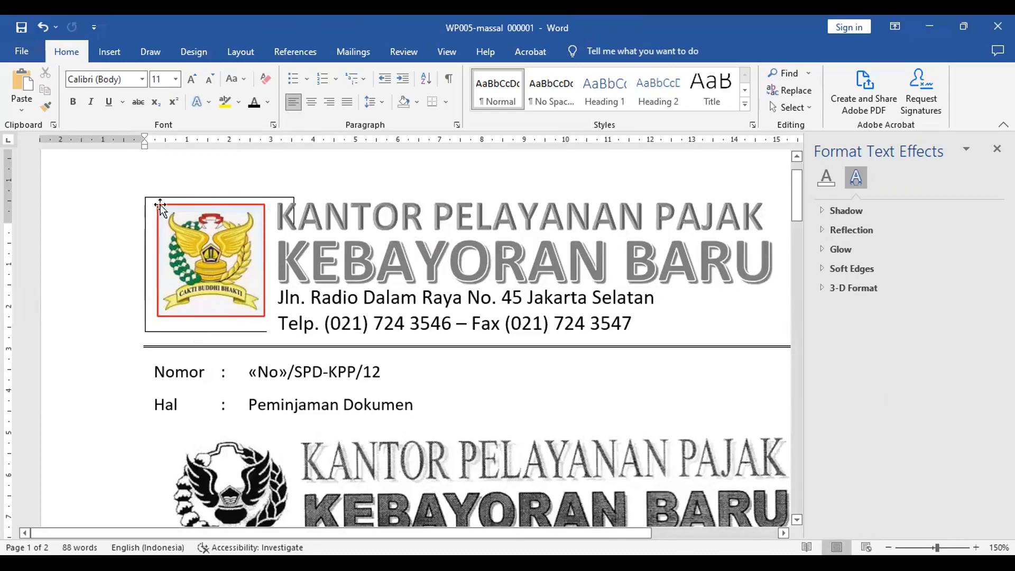
Step: Remove the outline from the text box around the colour logo by setting it to No line, and deselect it
{"action": "left_click", "coordinate": [202, 313]}
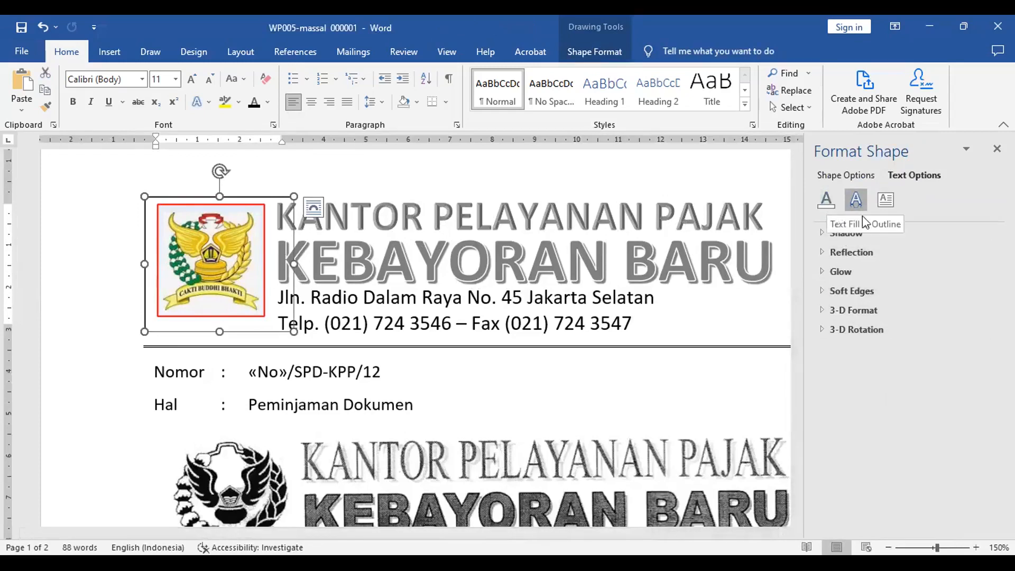
{"action": "left_click", "coordinate": [830, 202]}
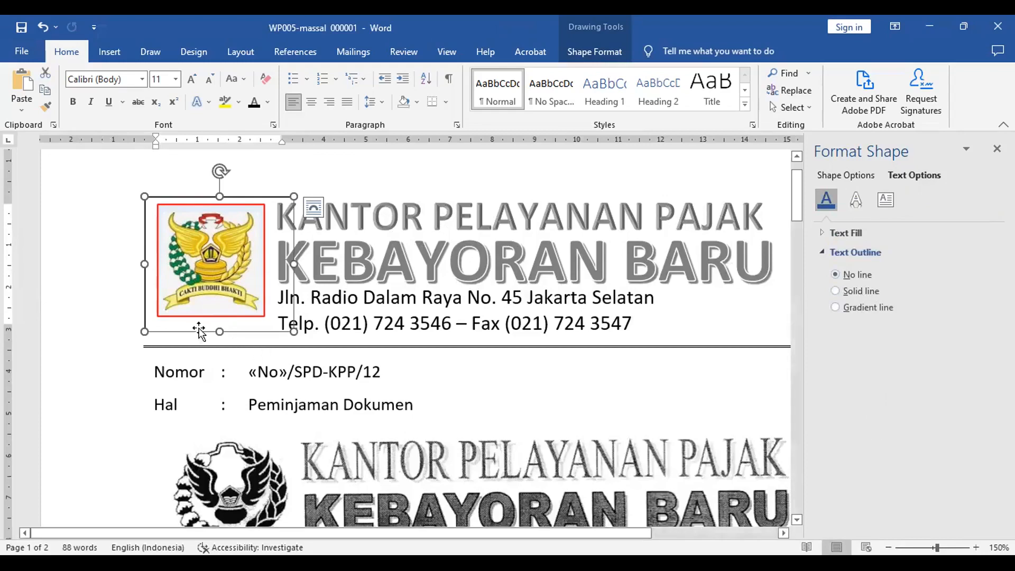
{"action": "left_click", "coordinate": [445, 383]}
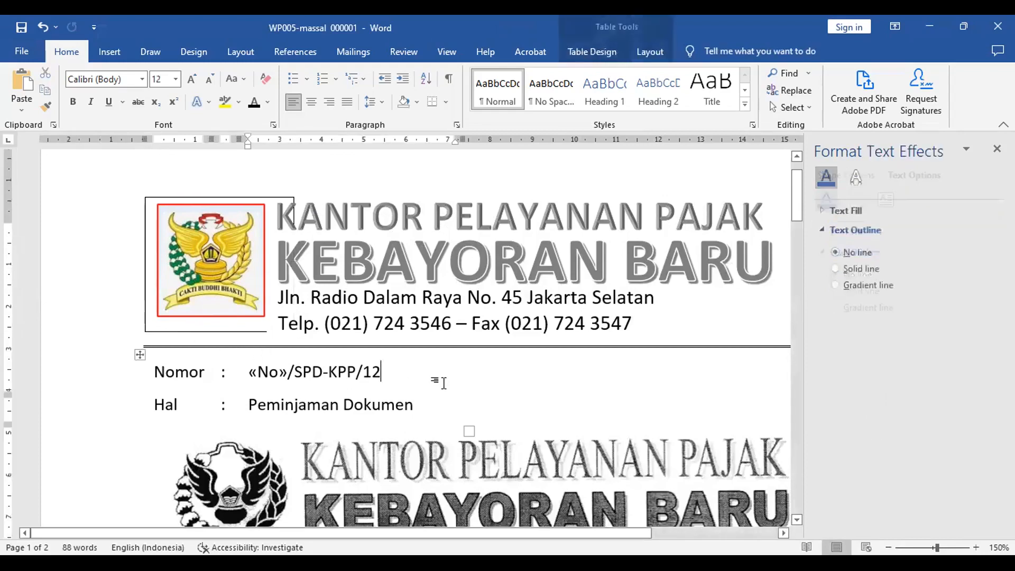
{"action": "left_click", "coordinate": [180, 329]}
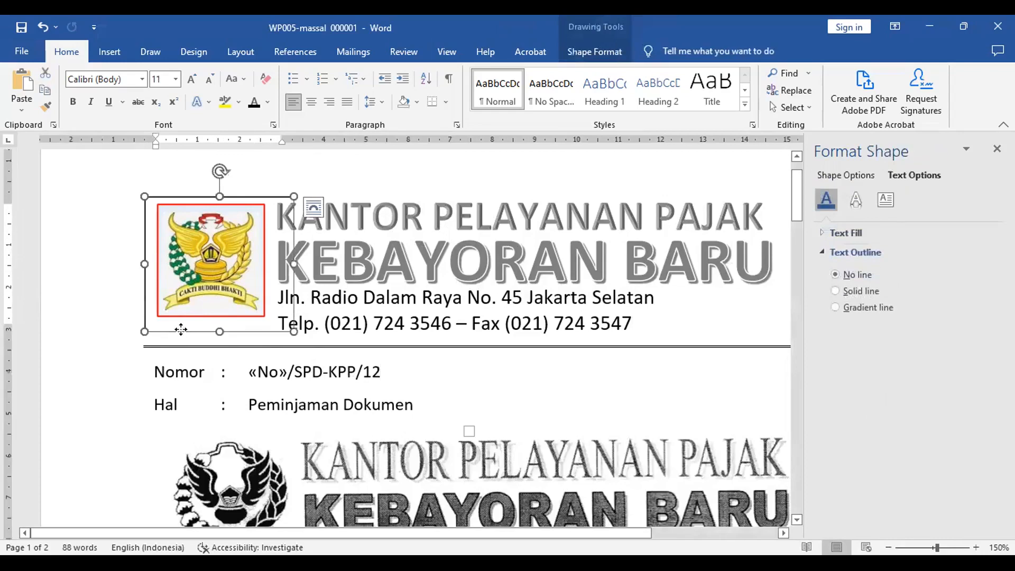
{"action": "right_click", "coordinate": [181, 330]}
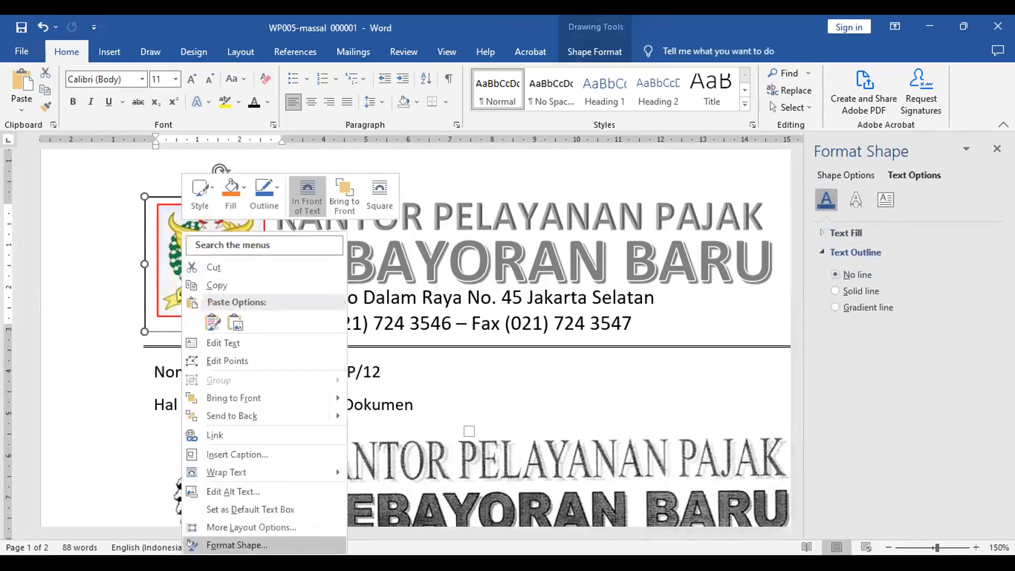
{"action": "left_click", "coordinate": [237, 545]}
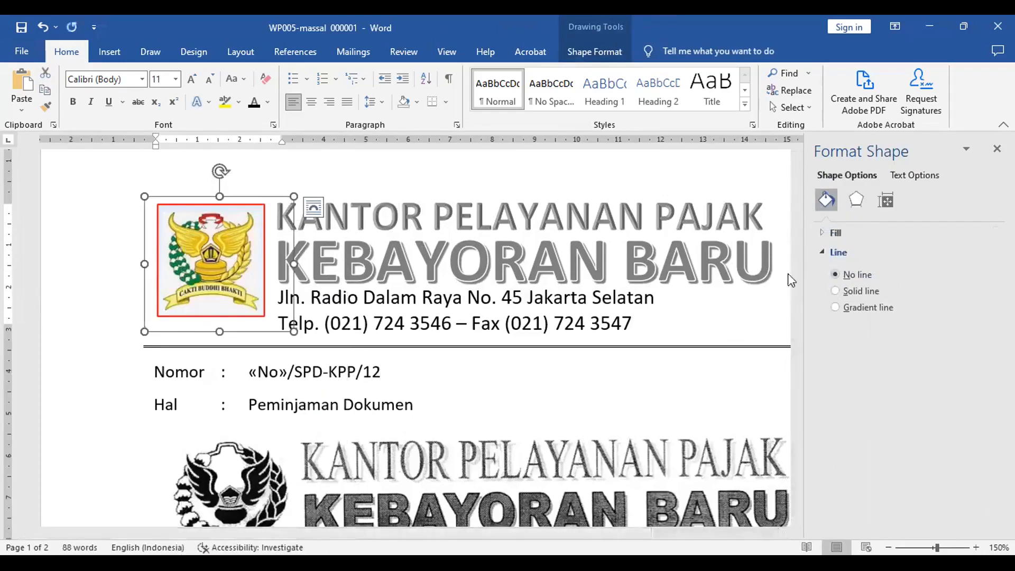
{"action": "left_click", "coordinate": [608, 401]}
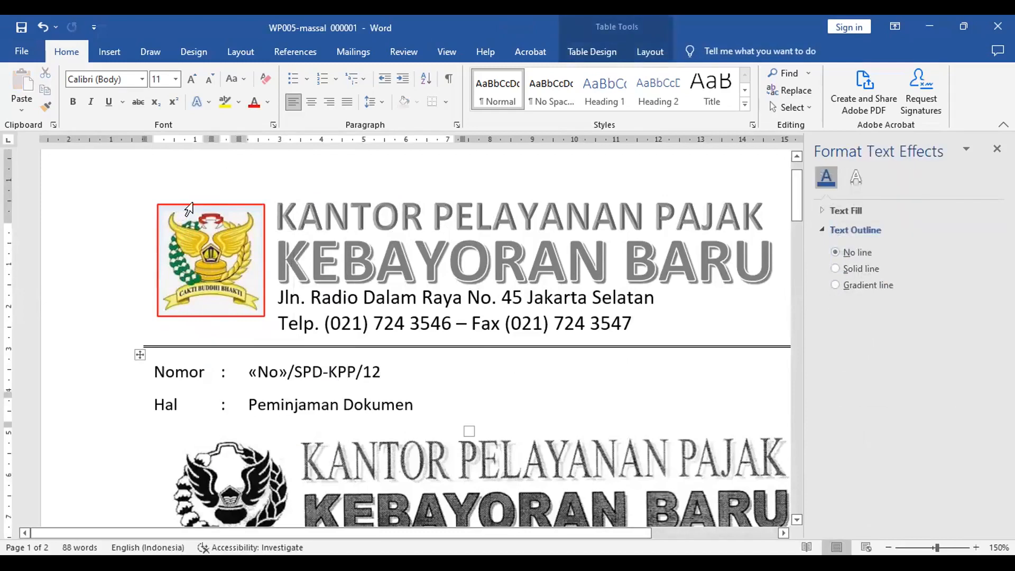
Step: Remove the red outline from the colour logo picture, deselect it, and close the formatting settings
{"action": "left_click", "coordinate": [188, 210]}
{"action": "right_click", "coordinate": [189, 210]}
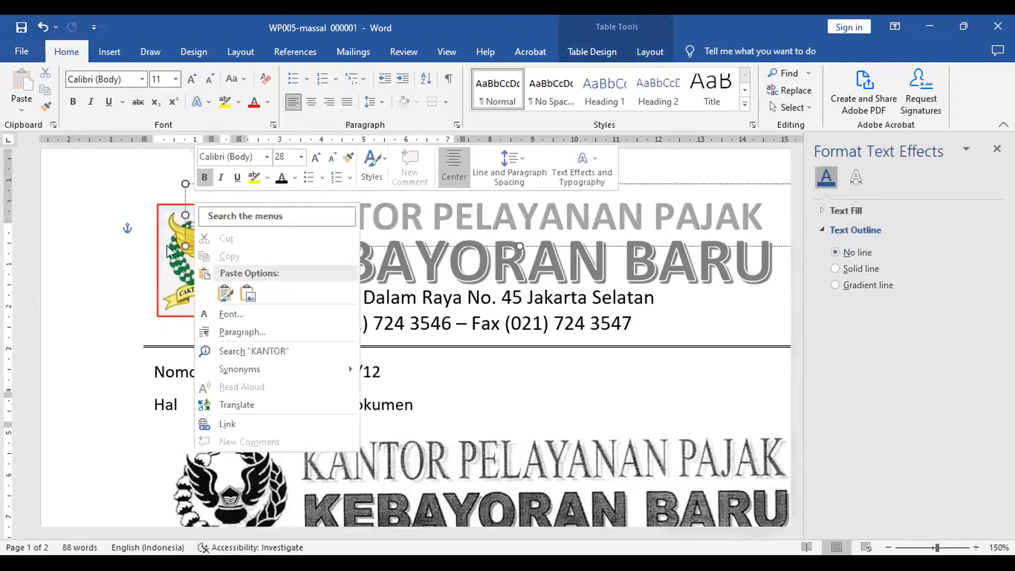
{"action": "left_click", "coordinate": [164, 318]}
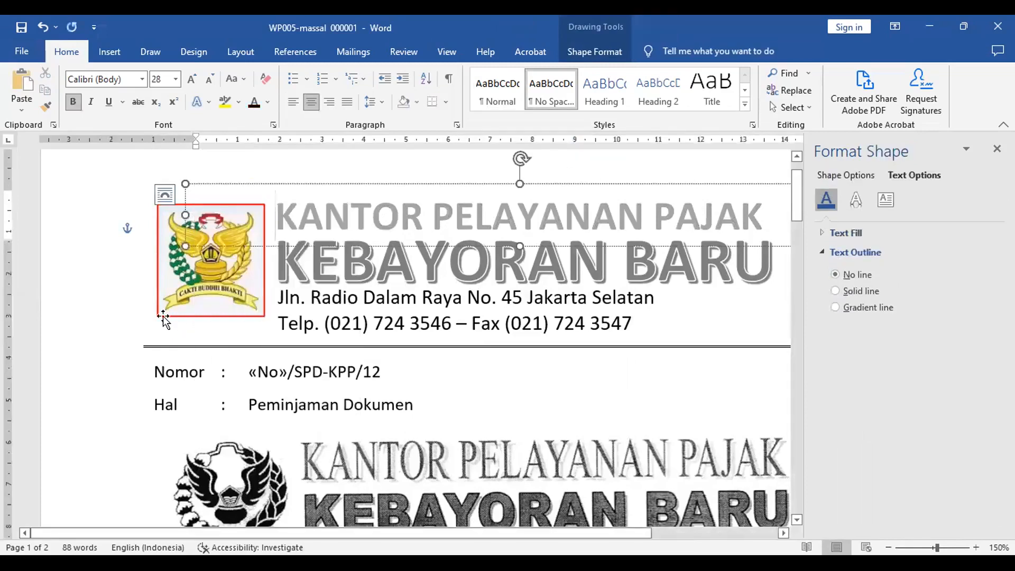
{"action": "left_click", "coordinate": [163, 317]}
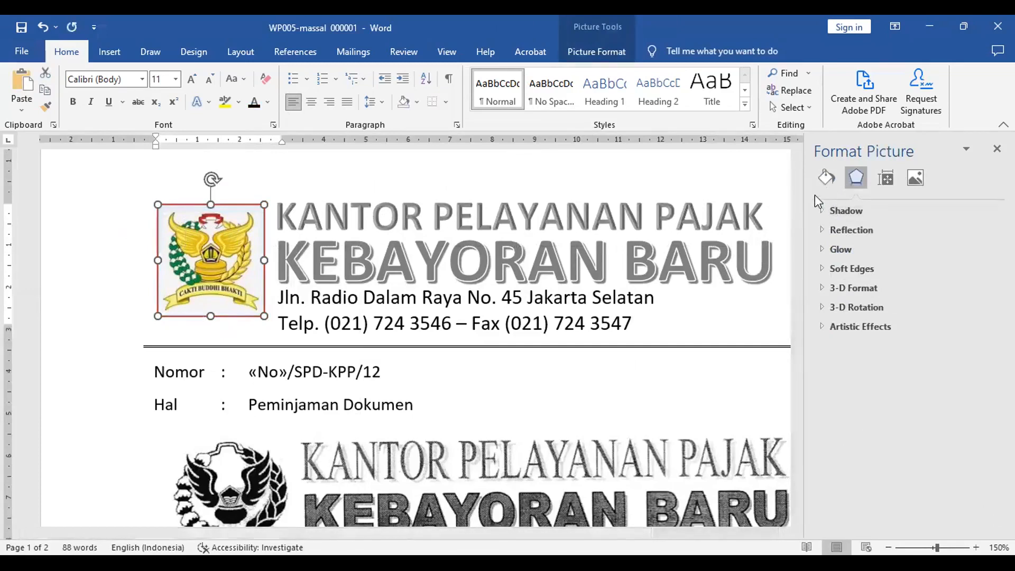
{"action": "left_click", "coordinate": [826, 178]}
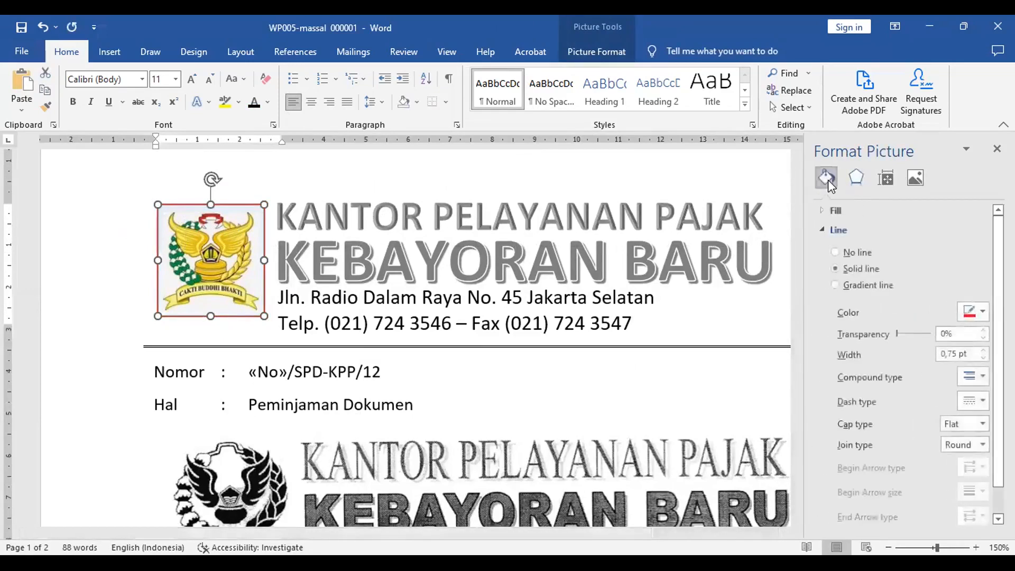
{"action": "left_click", "coordinate": [846, 253]}
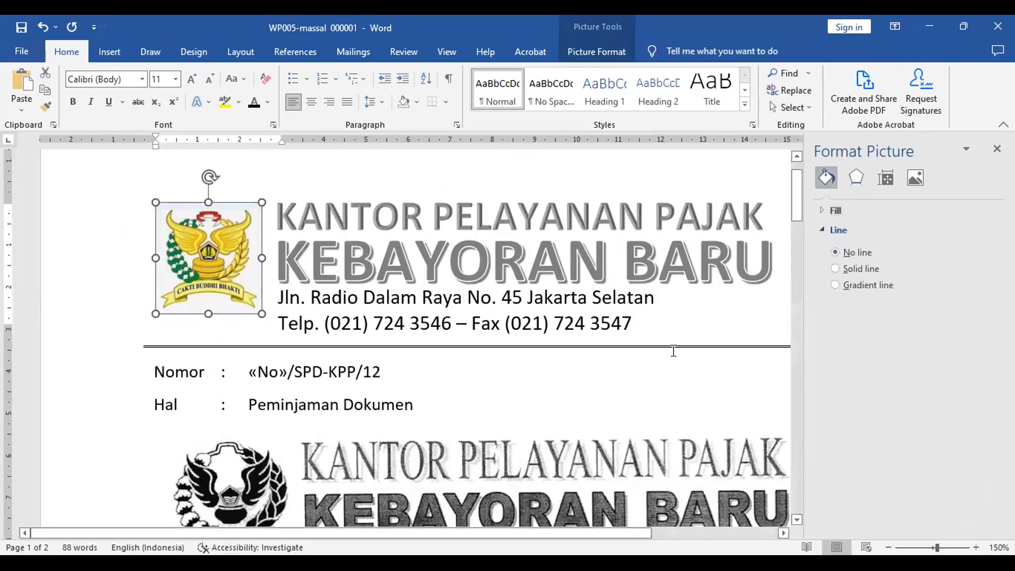
{"action": "left_click", "coordinate": [639, 404]}
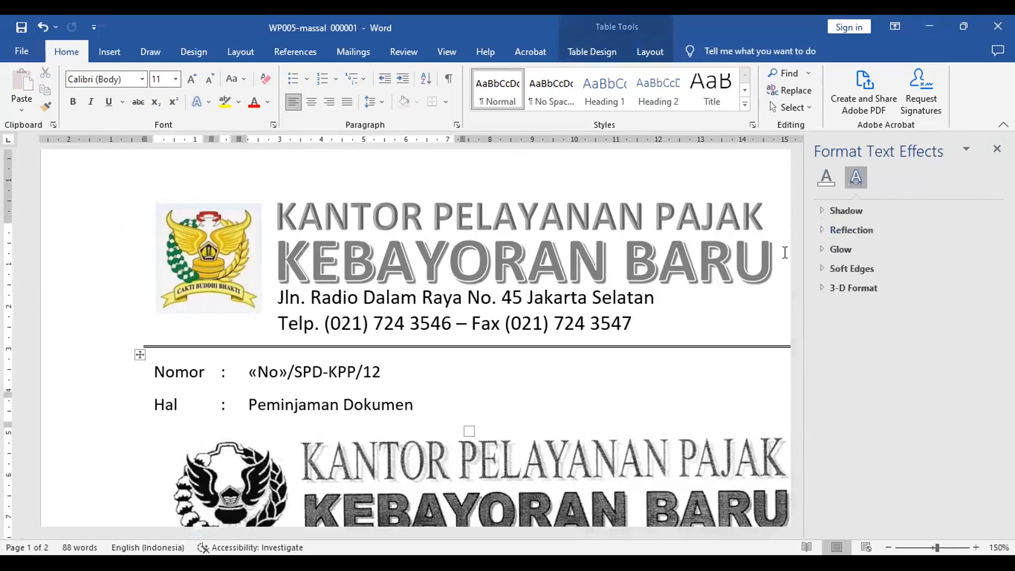
{"action": "left_click", "coordinate": [997, 149]}
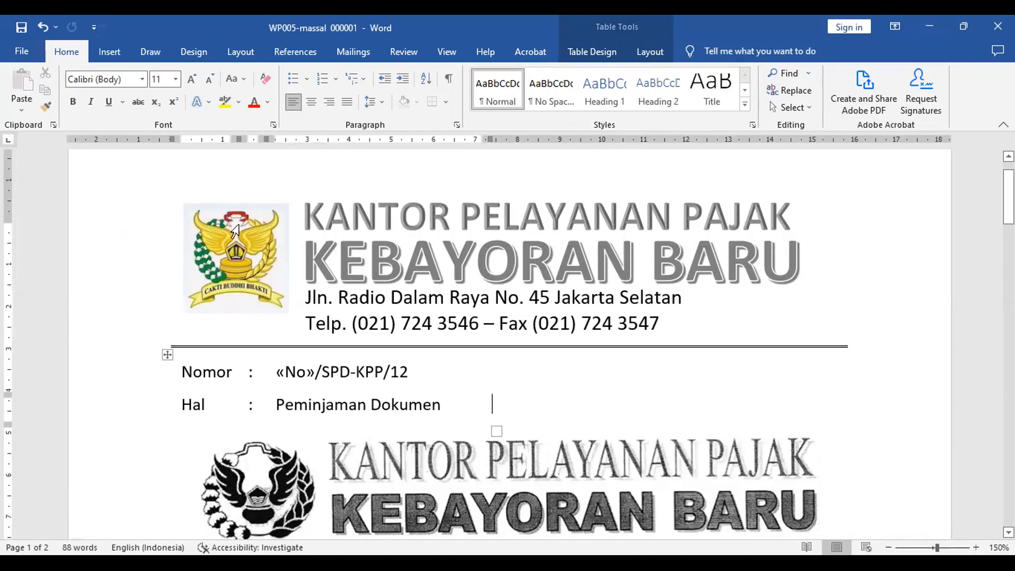
Step: Check the fill and line settings of the colour logo picture, and deselect it
{"action": "right_click", "coordinate": [221, 276]}
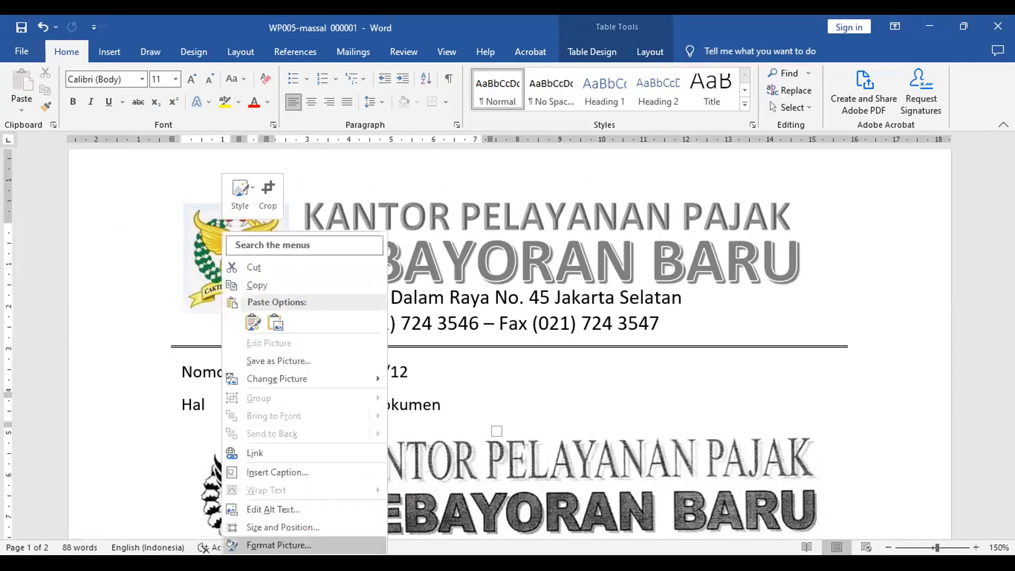
{"action": "left_click", "coordinate": [279, 545]}
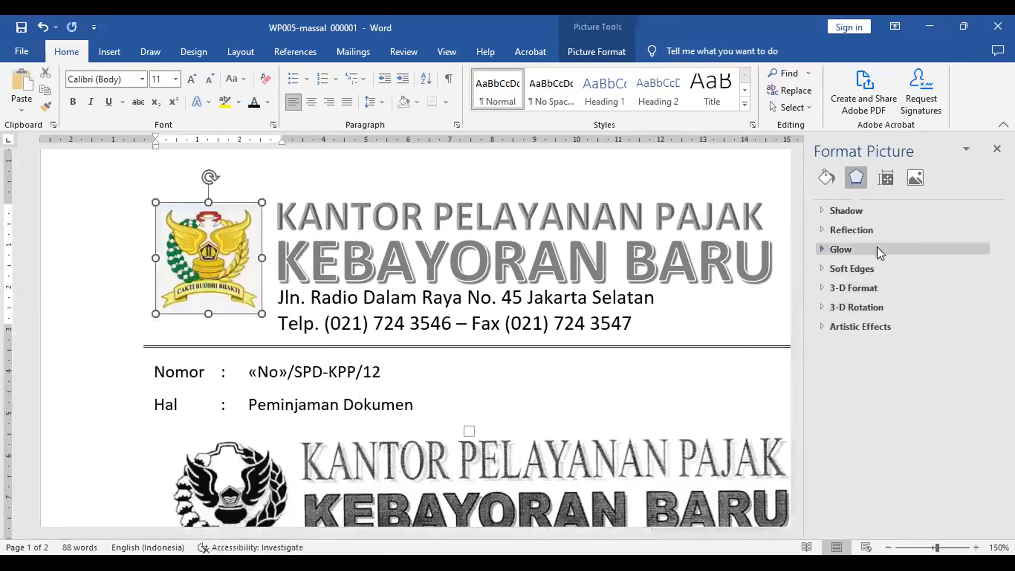
{"action": "left_click", "coordinate": [828, 171]}
{"action": "left_click", "coordinate": [889, 230]}
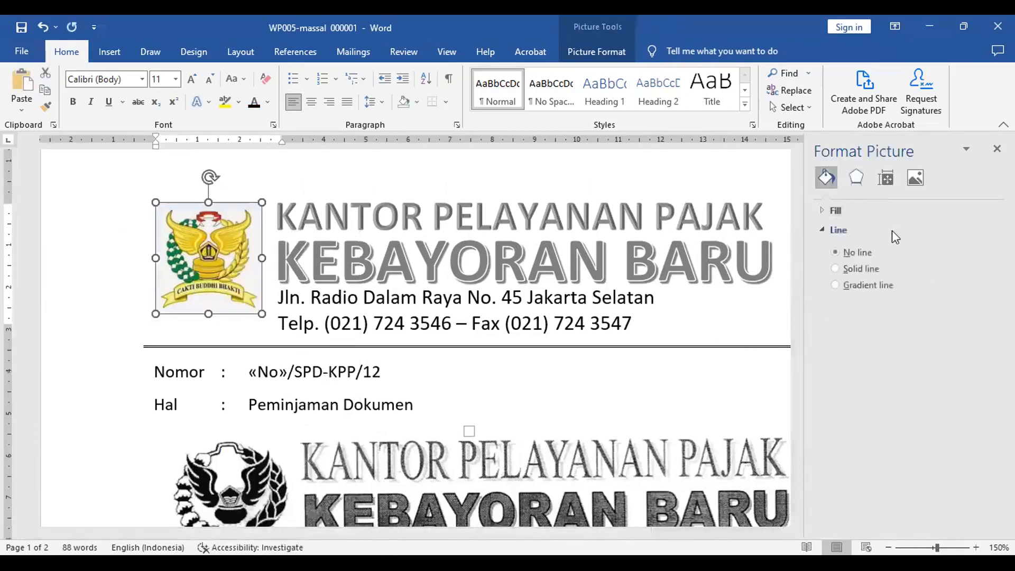
{"action": "left_click", "coordinate": [872, 211]}
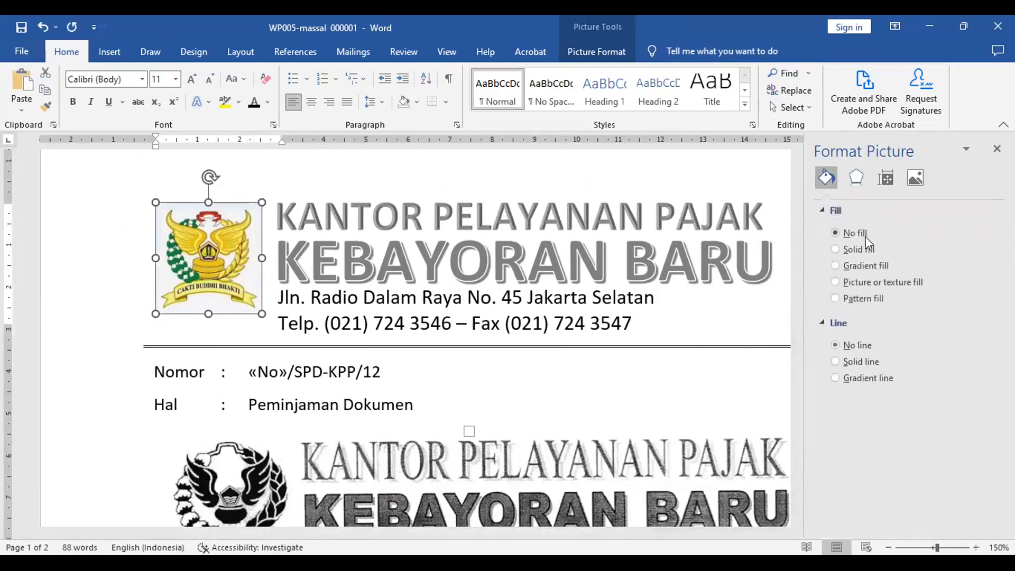
{"action": "left_click", "coordinate": [573, 405]}
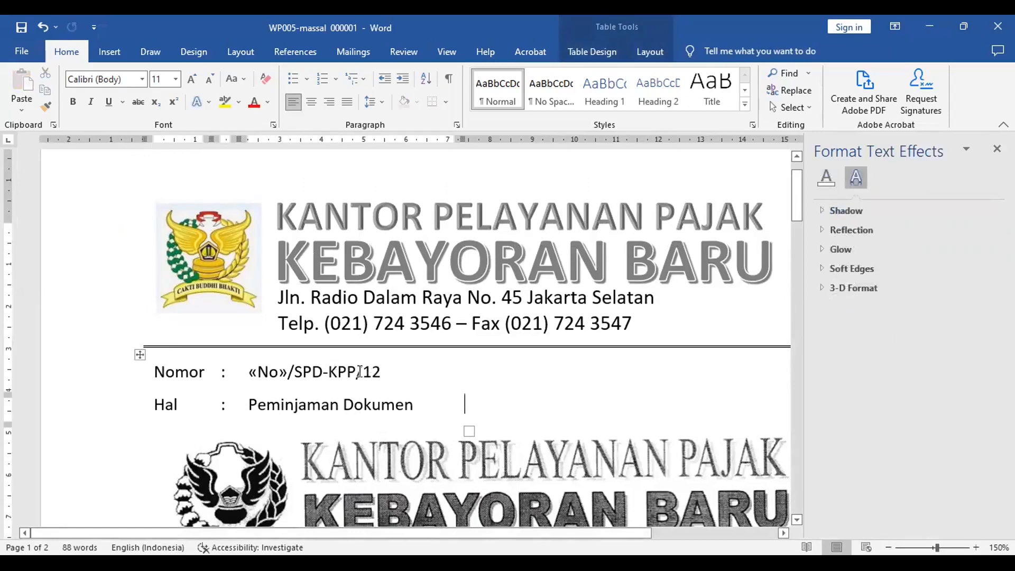
Step: Delete the scanned letterhead image below the Hal line and the empty lines above the Jakarta, 31 Mei 2012 date
{"action": "left_click", "coordinate": [429, 436]}
{"action": "scroll", "coordinate": [438, 407], "scroll_direction": "down", "scroll_amount": 2}
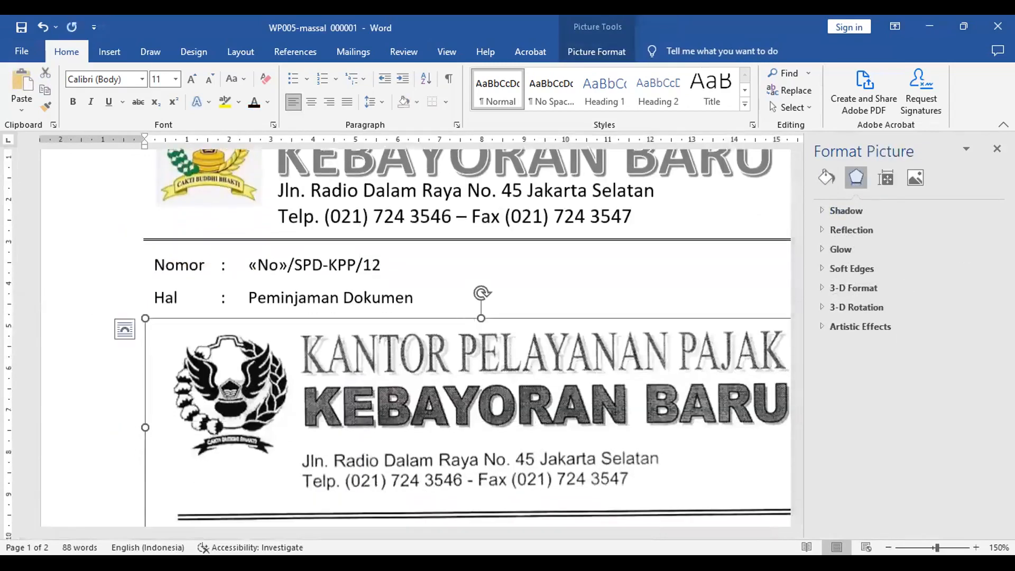
{"action": "left_click", "coordinate": [997, 148]}
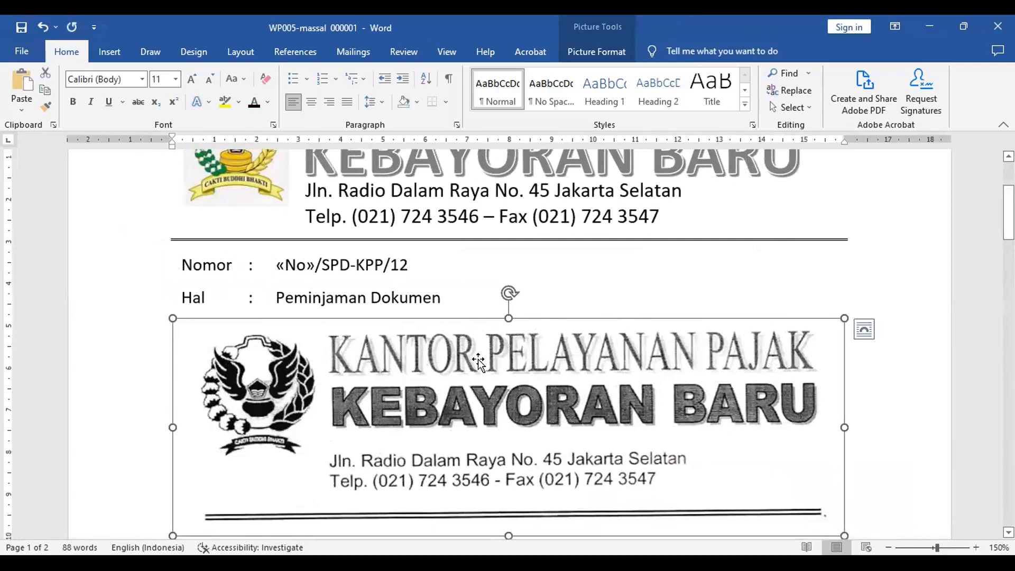
{"action": "key", "text": "Delete"}
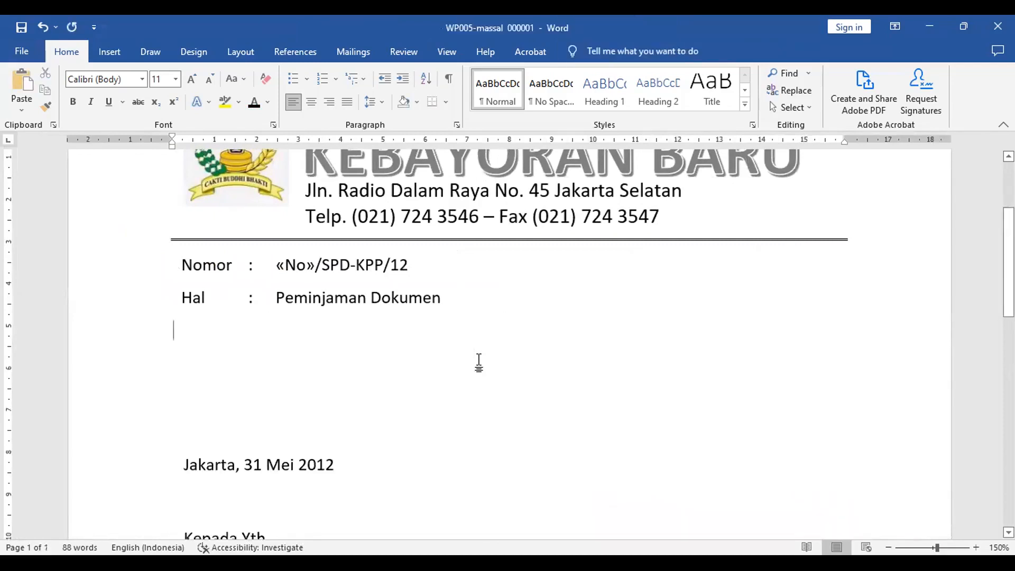
{"action": "key", "text": "Delete"}
{"action": "key", "text": "Delete"}
{"action": "key", "text": "Delete"}
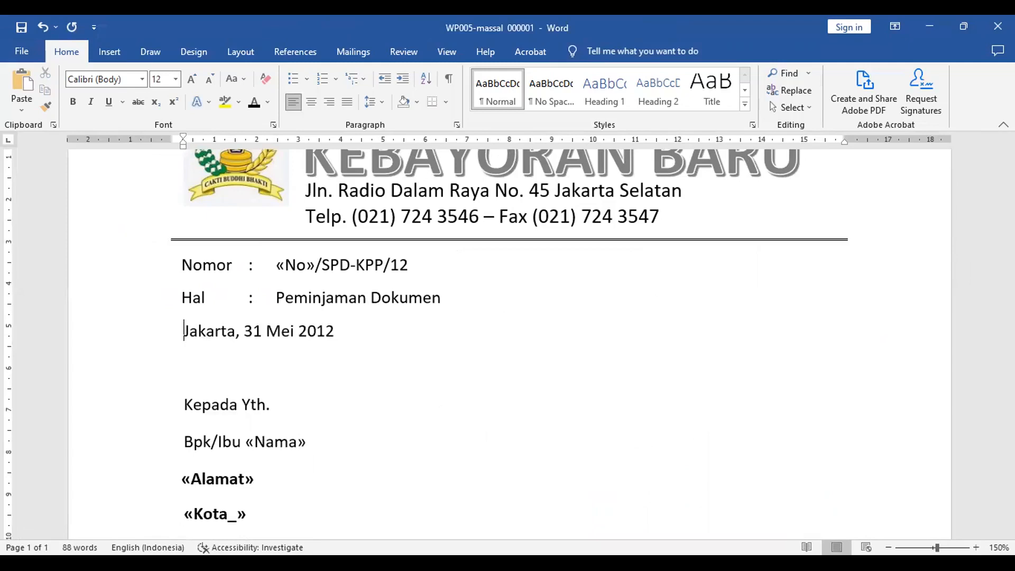
Step: Save the letter and compare the spacing of its number, subject and date lines with the scanned PDF in the browser
{"action": "left_click", "coordinate": [21, 30]}
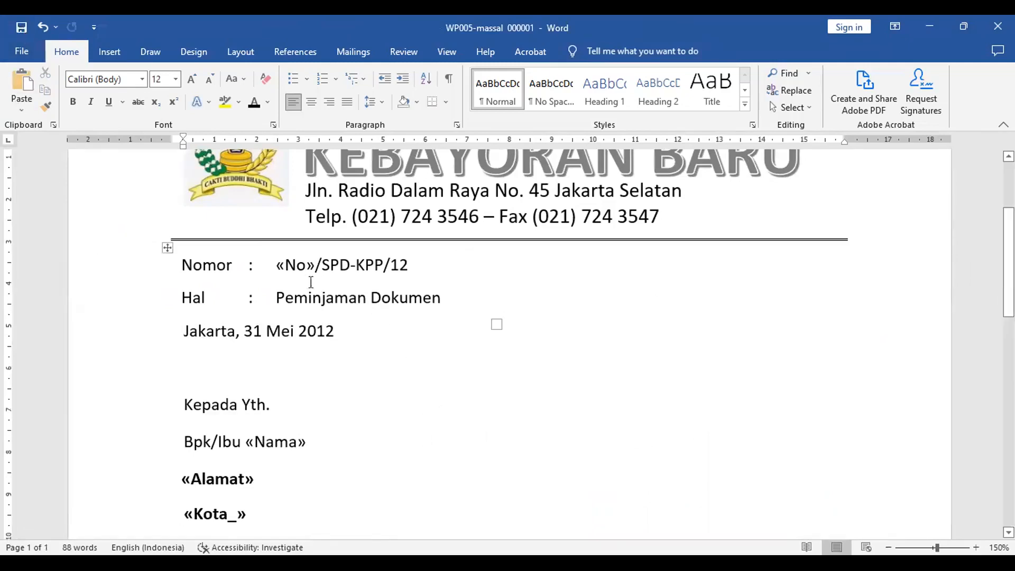
{"action": "scroll", "coordinate": [696, 376], "scroll_direction": "up", "scroll_amount": 3}
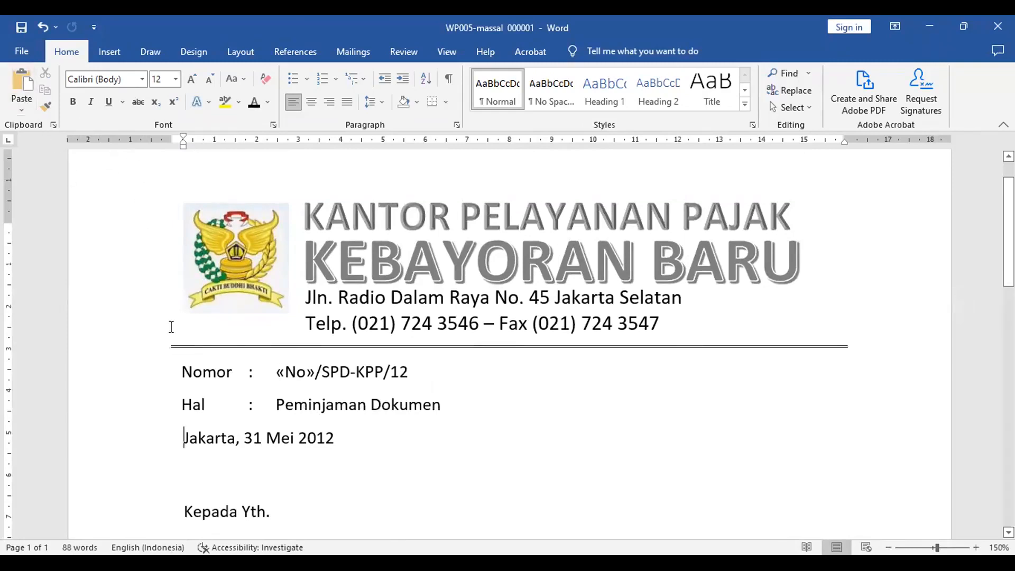
{"action": "scroll", "coordinate": [412, 465], "scroll_direction": "down", "scroll_amount": 3}
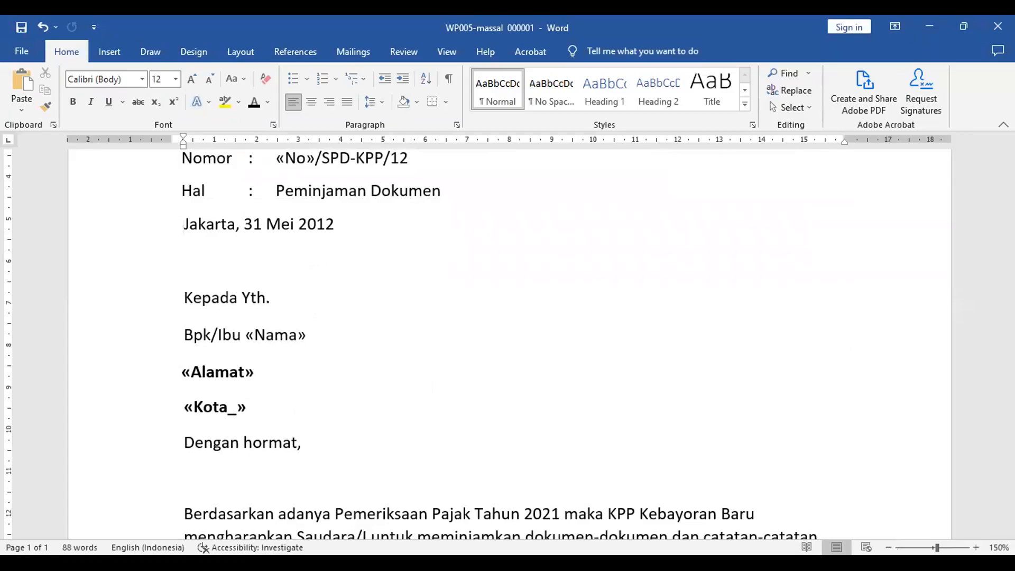
{"action": "key", "text": "alt+Tab"}
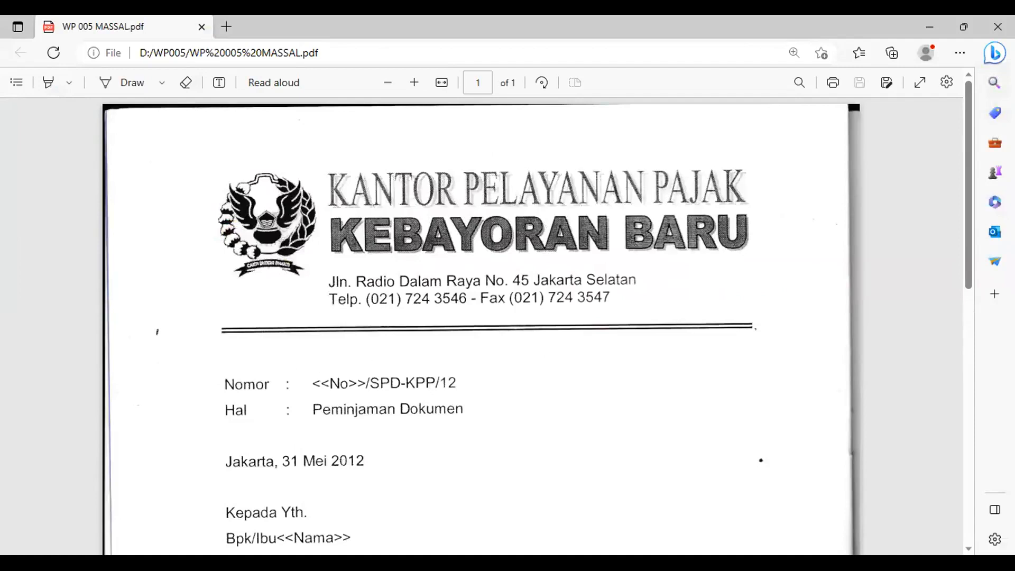
{"action": "key", "text": "alt+Tab"}
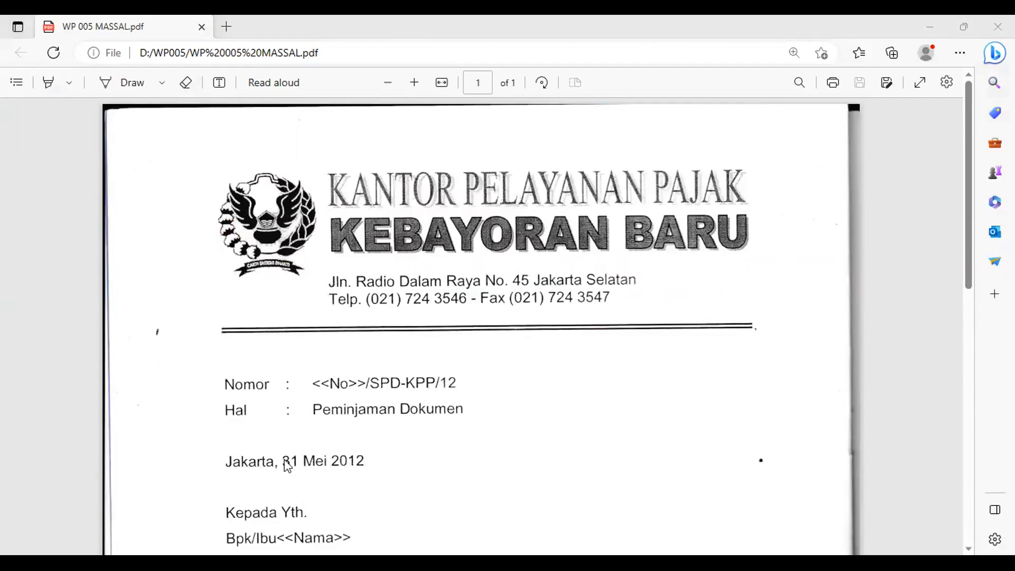
{"action": "scroll", "coordinate": [208, 252], "scroll_direction": "up", "scroll_amount": 3}
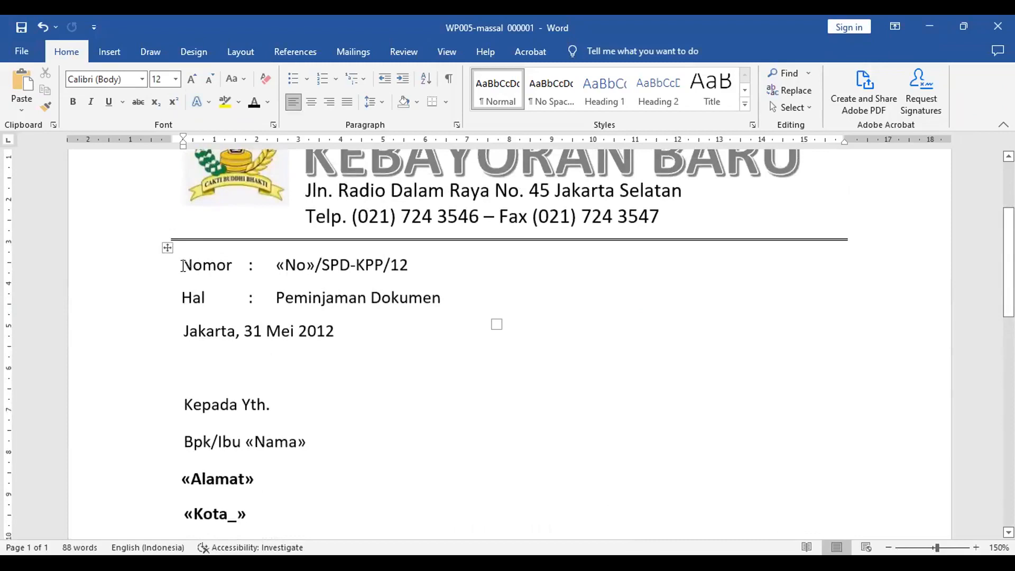
Step: Apply All Borders to the whole Nomor and Hal table, and deselect it
{"action": "left_click", "coordinate": [183, 265]}
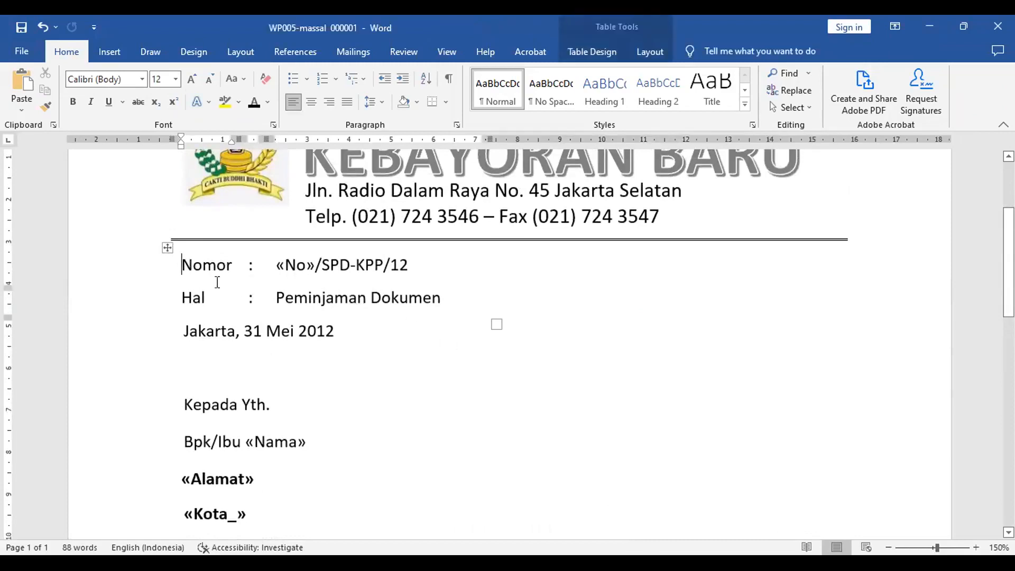
{"action": "left_click", "coordinate": [166, 249]}
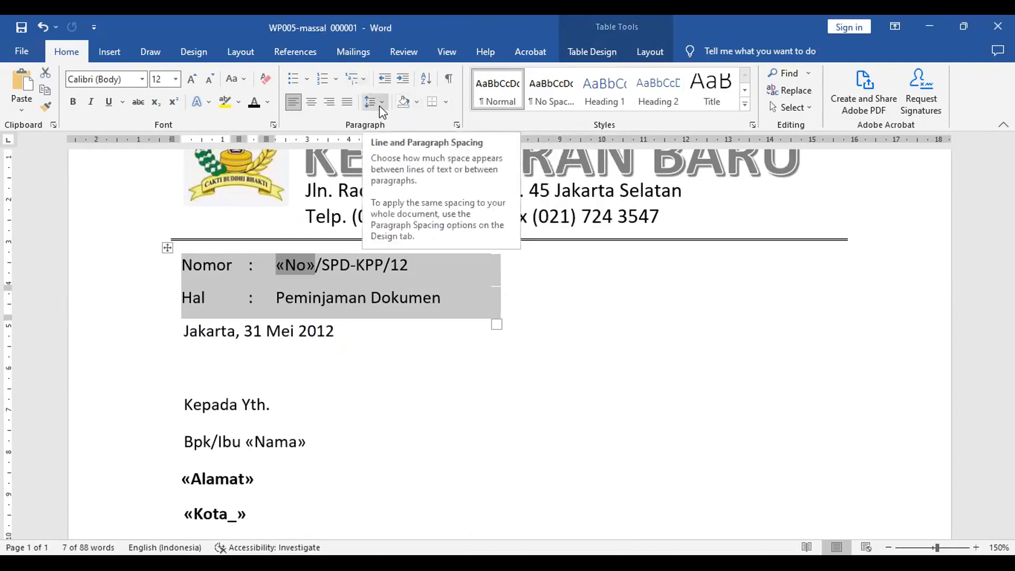
{"action": "left_click", "coordinate": [447, 103]}
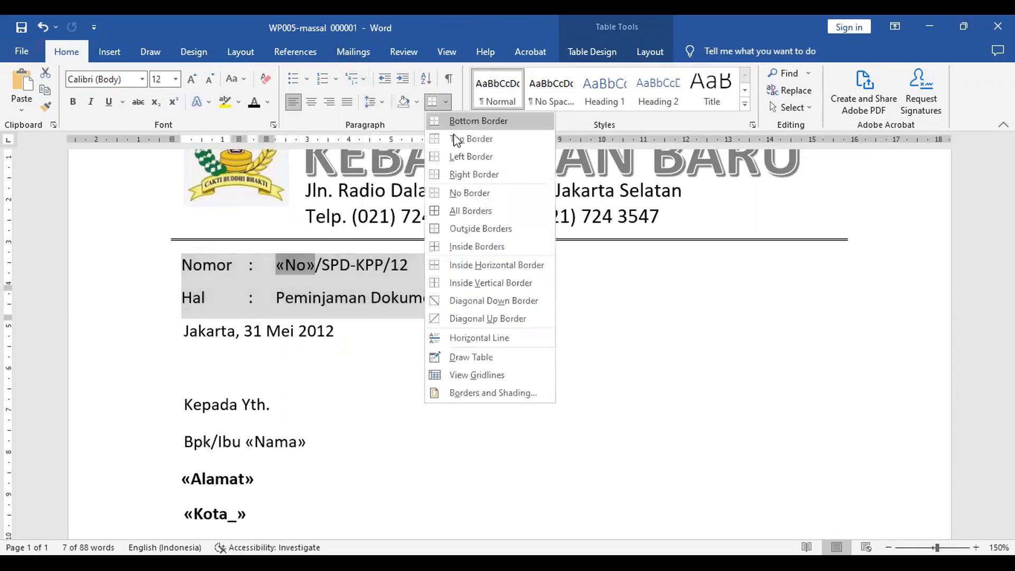
{"action": "left_click", "coordinate": [468, 212]}
{"action": "left_click", "coordinate": [490, 382]}
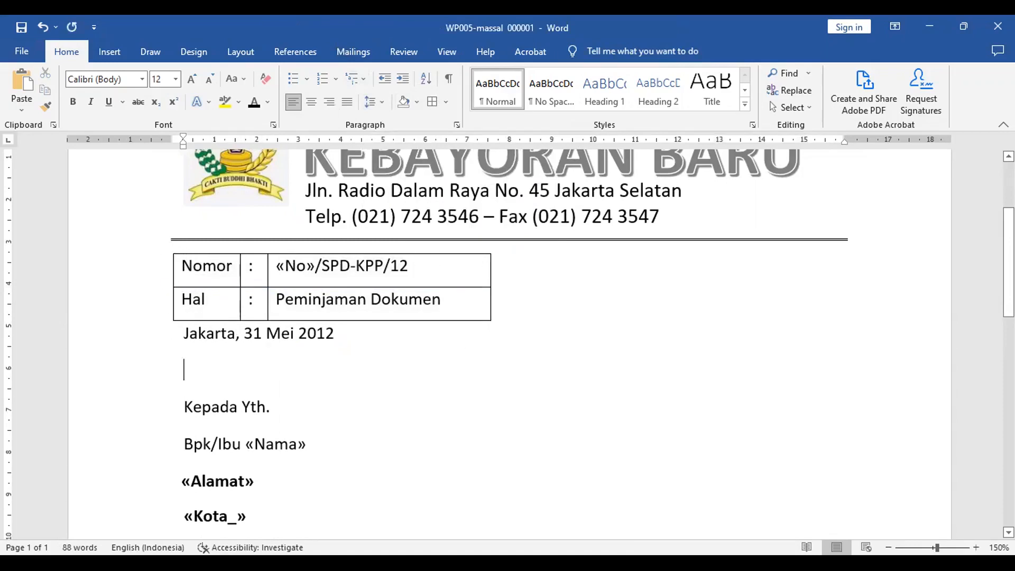
{"action": "key", "text": "Return"}
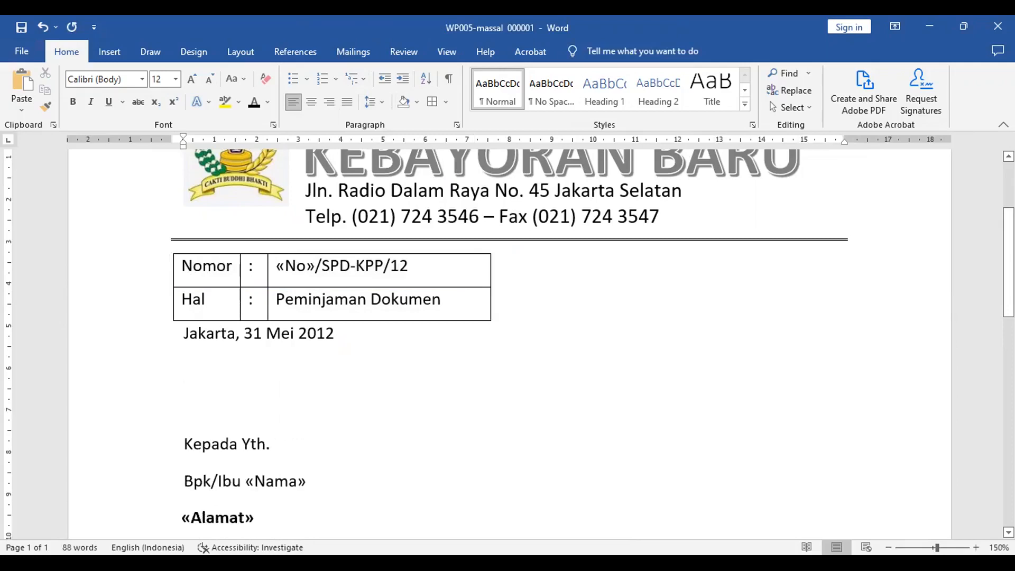
{"action": "key", "text": "ctrl+z"}
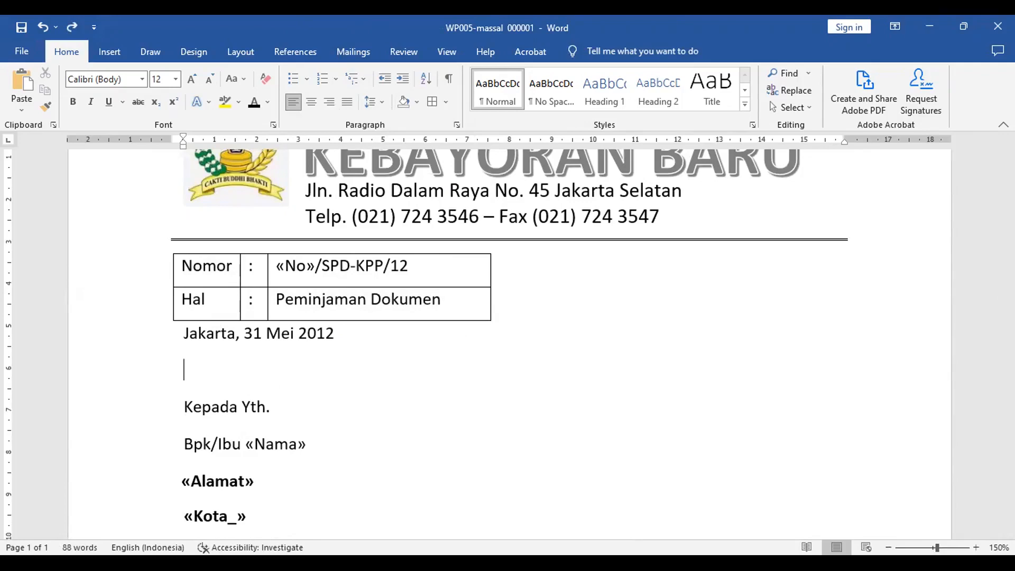
{"action": "key", "text": "alt+Tab"}
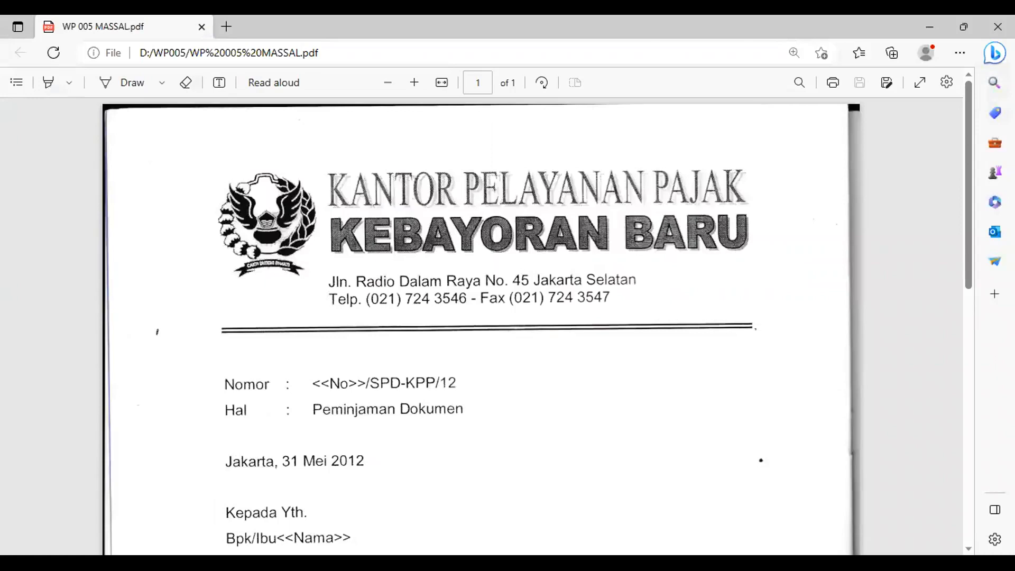
{"action": "key", "text": "alt+Tab"}
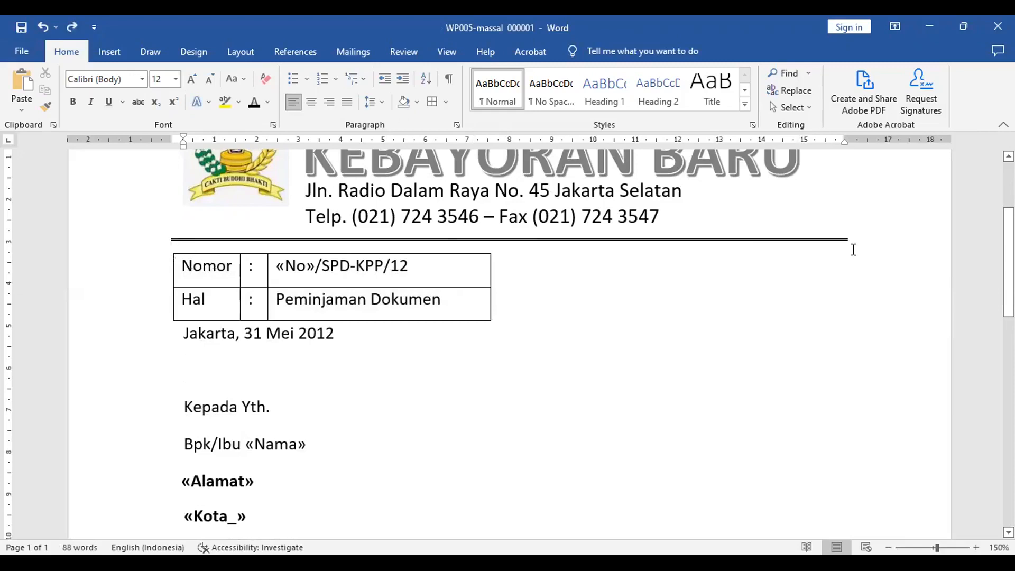
{"action": "left_click", "coordinate": [859, 233]}
{"action": "key", "text": "Return"}
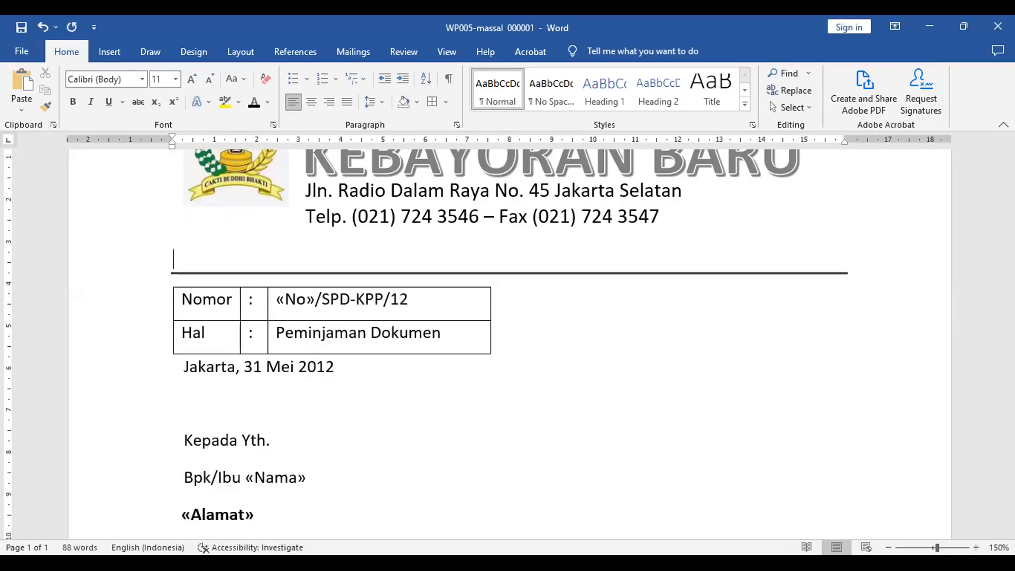
{"action": "key", "text": "ctrl+z"}
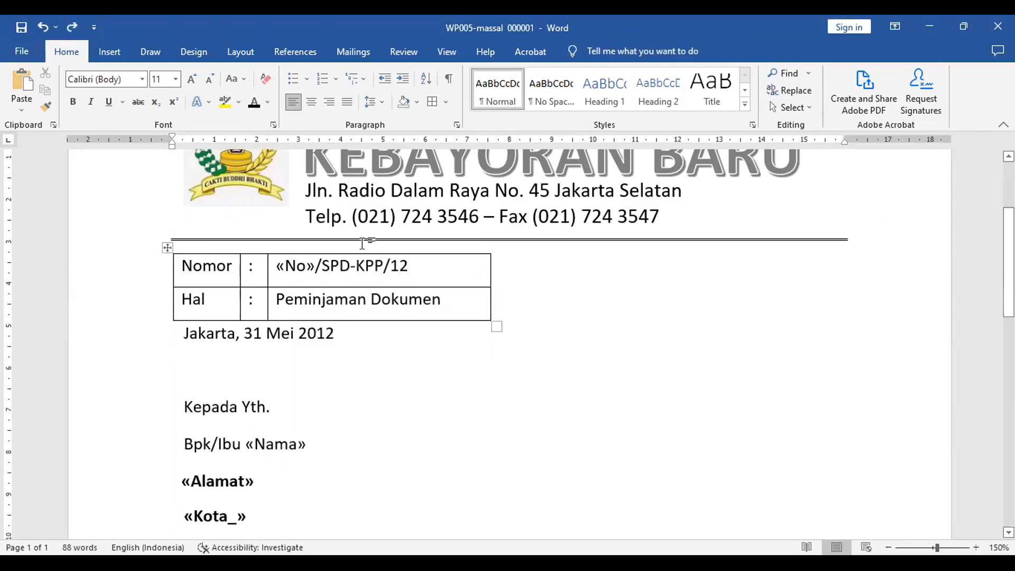
Step: Insert an empty line above Nomor, its colon and «No»/SPD-KPP/12 in the three cells of the table's first row
{"action": "left_click", "coordinate": [185, 264]}
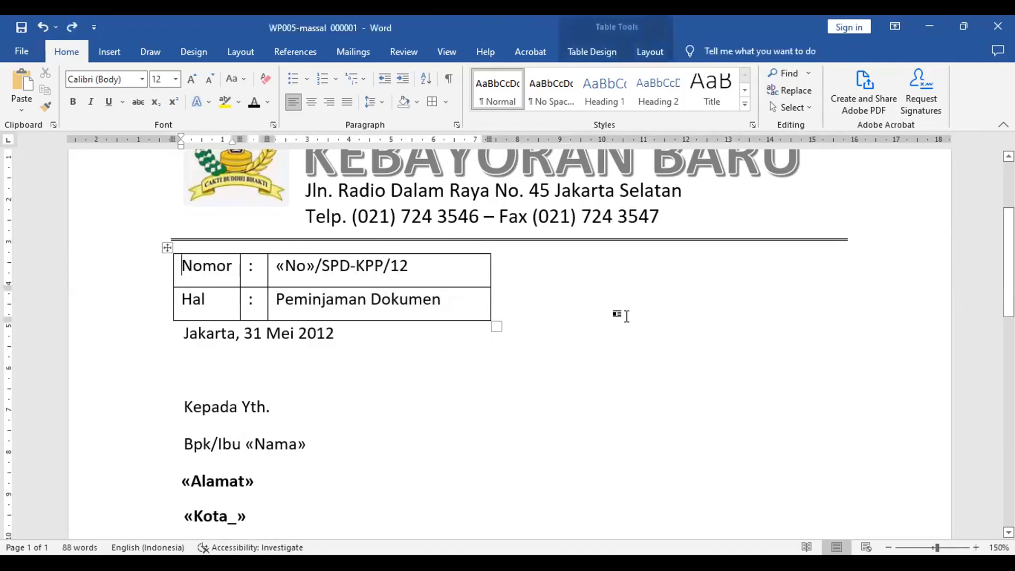
{"action": "key", "text": "Return"}
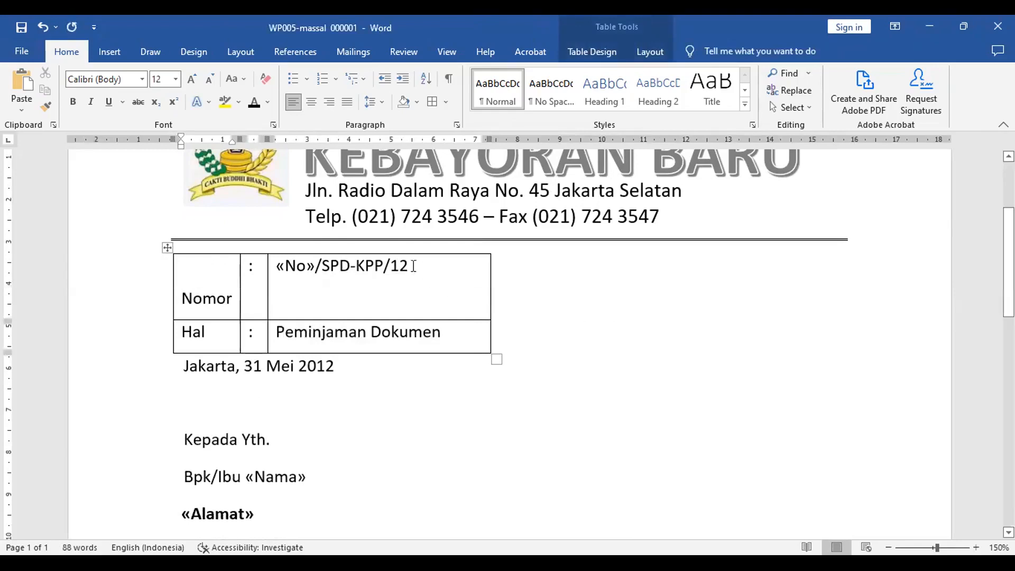
{"action": "left_click", "coordinate": [252, 267]}
{"action": "key", "text": "Return"}
{"action": "left_click", "coordinate": [275, 266]}
{"action": "key", "text": "Left"}
{"action": "left_click", "coordinate": [276, 265]}
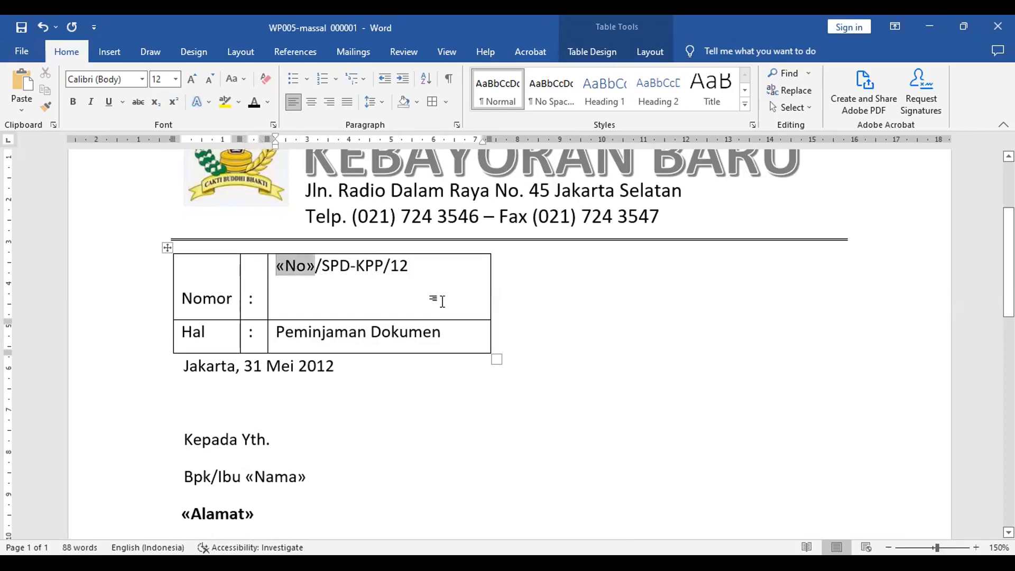
{"action": "key", "text": "Left"}
{"action": "key", "text": "Right"}
{"action": "key", "text": "Return"}
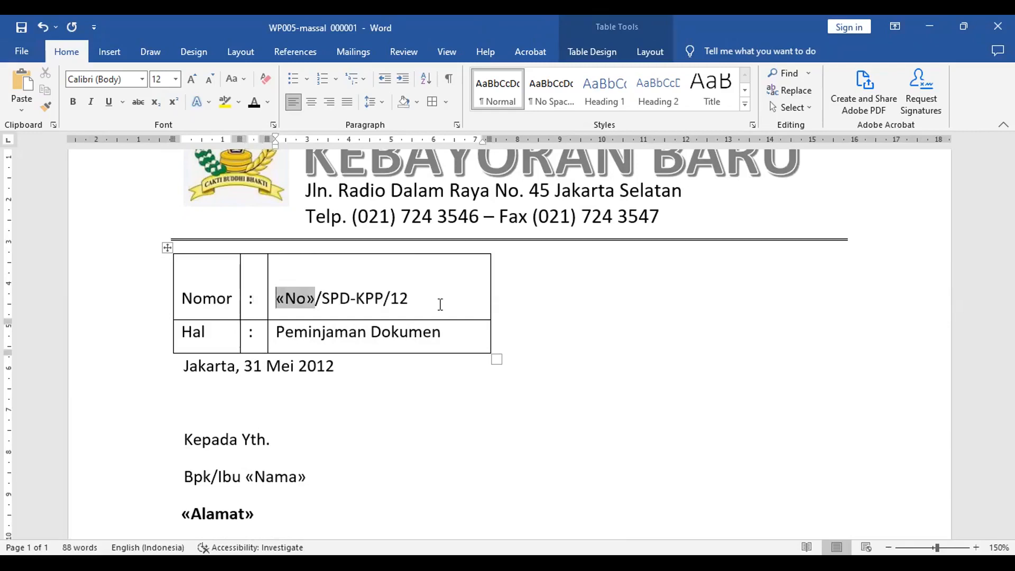
Step: Set the whole Nomor and Hal table to No Border, and deselect it
{"action": "left_click", "coordinate": [167, 248]}
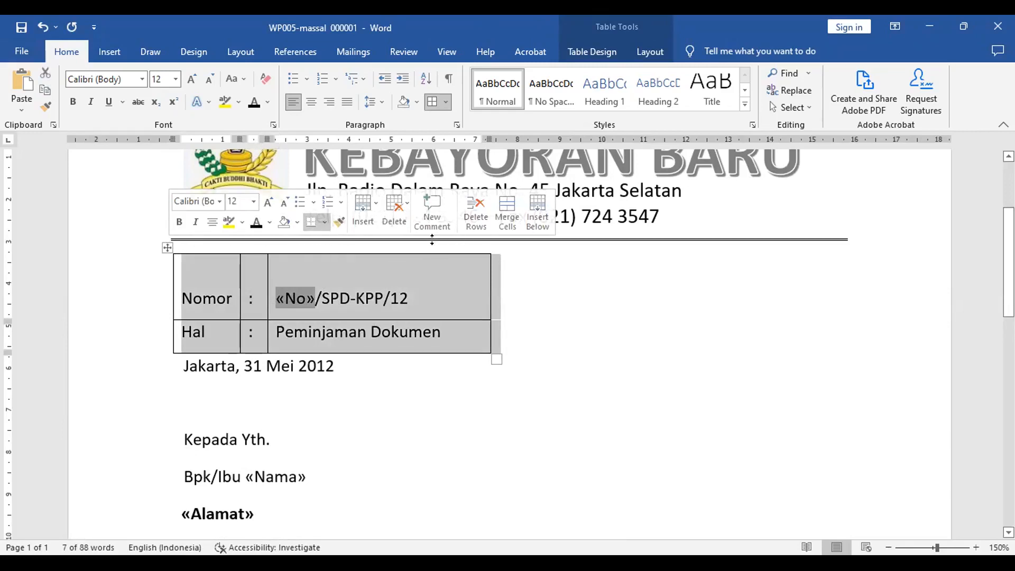
{"action": "left_click", "coordinate": [326, 222]}
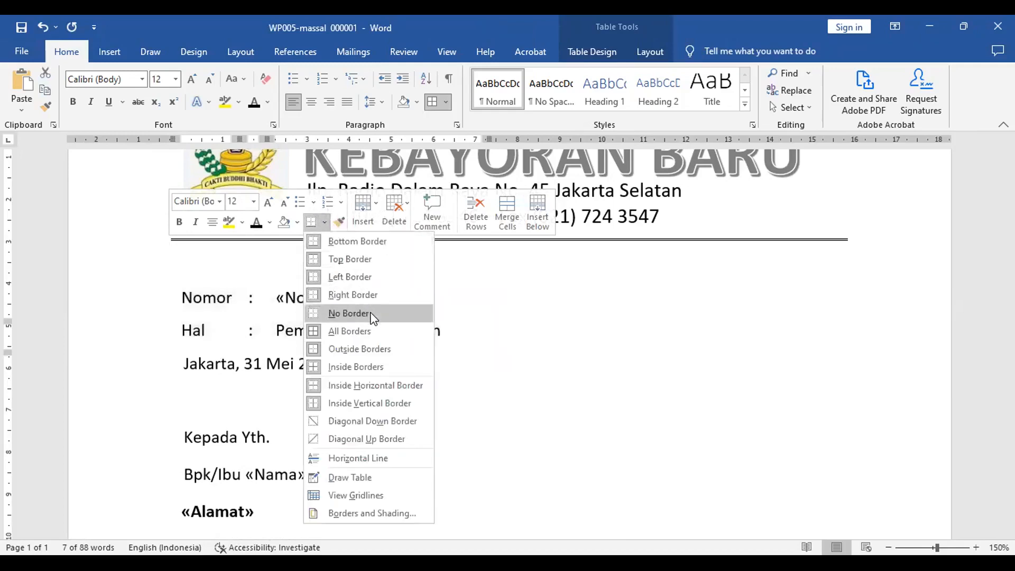
{"action": "left_click", "coordinate": [604, 356]}
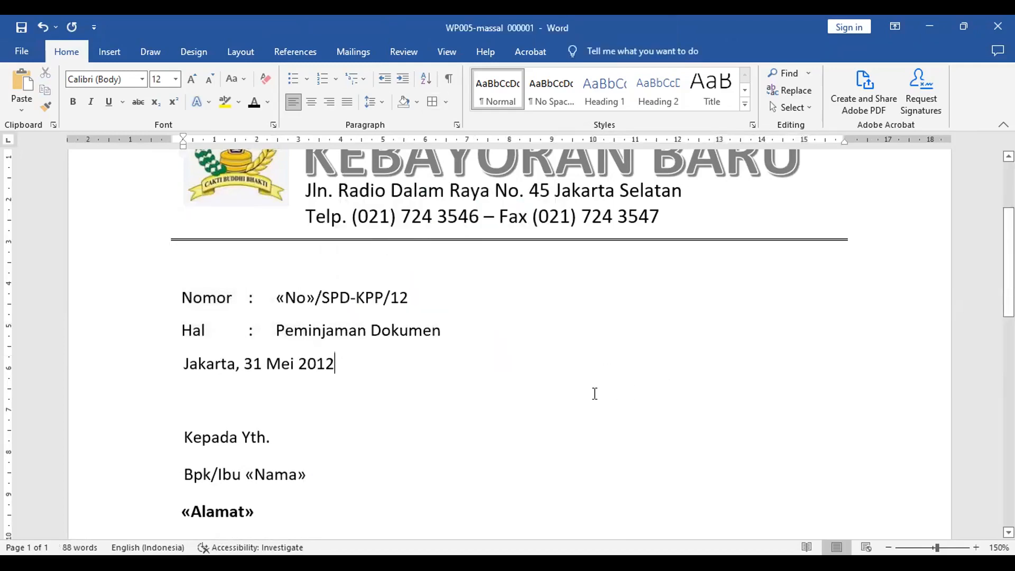
{"action": "scroll", "coordinate": [628, 337], "scroll_direction": "up", "scroll_amount": 3}
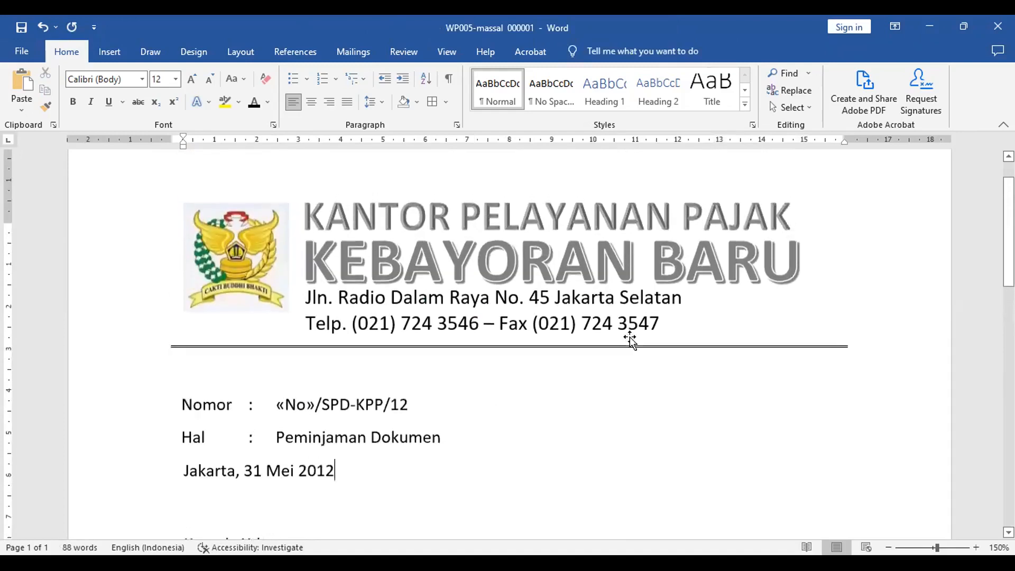